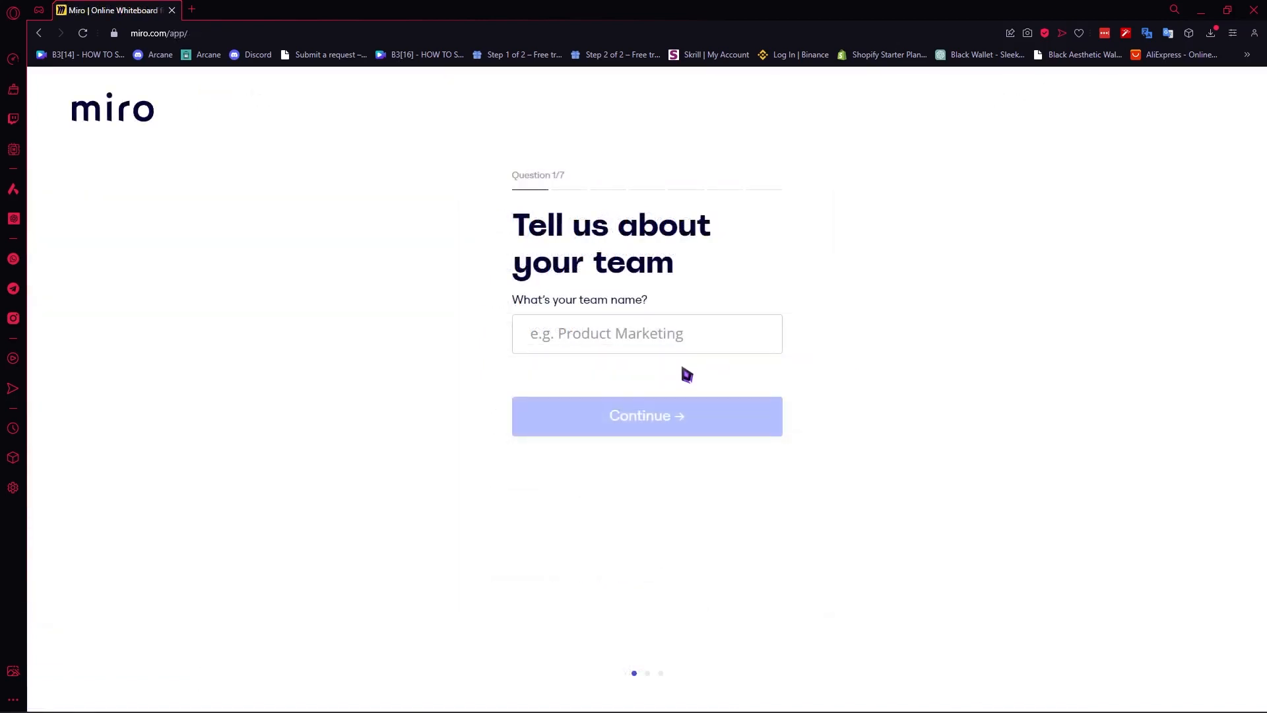
Name the team 'sample tutorial team', choose Teacher / Student, answer first-time use, and continue.
click(589, 350)
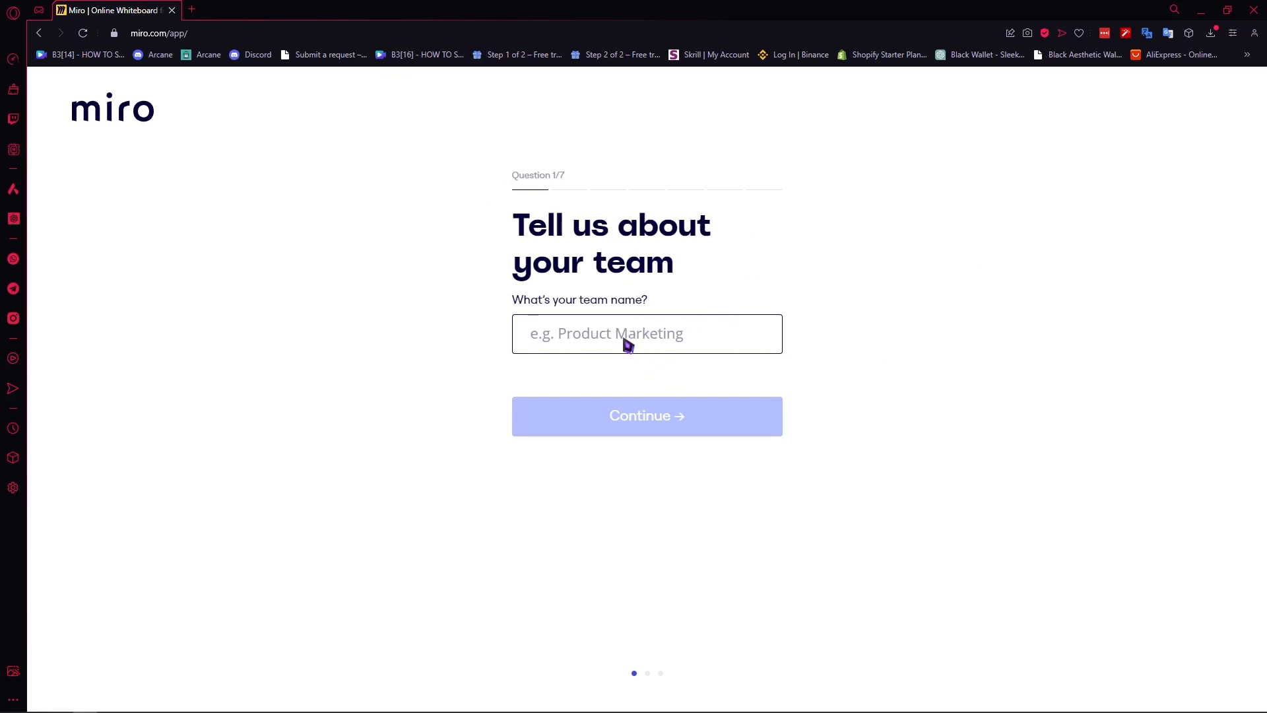
text(sample tutorial team)
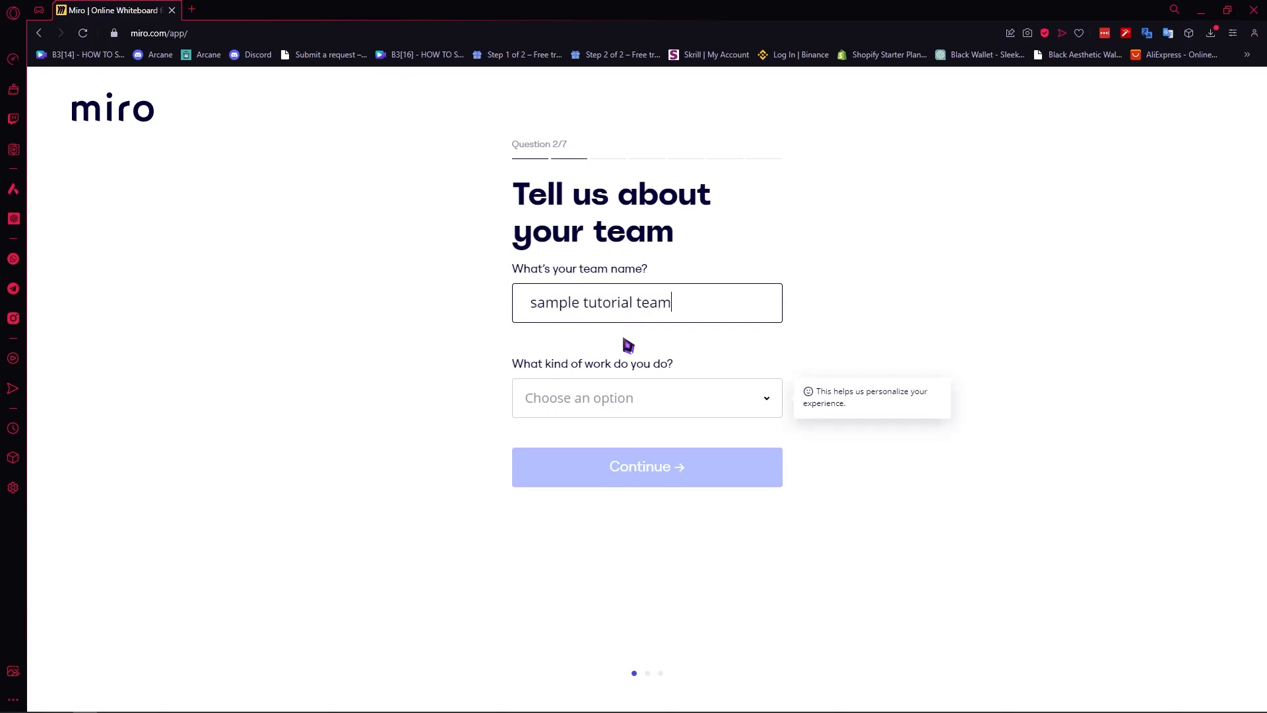
click(631, 399)
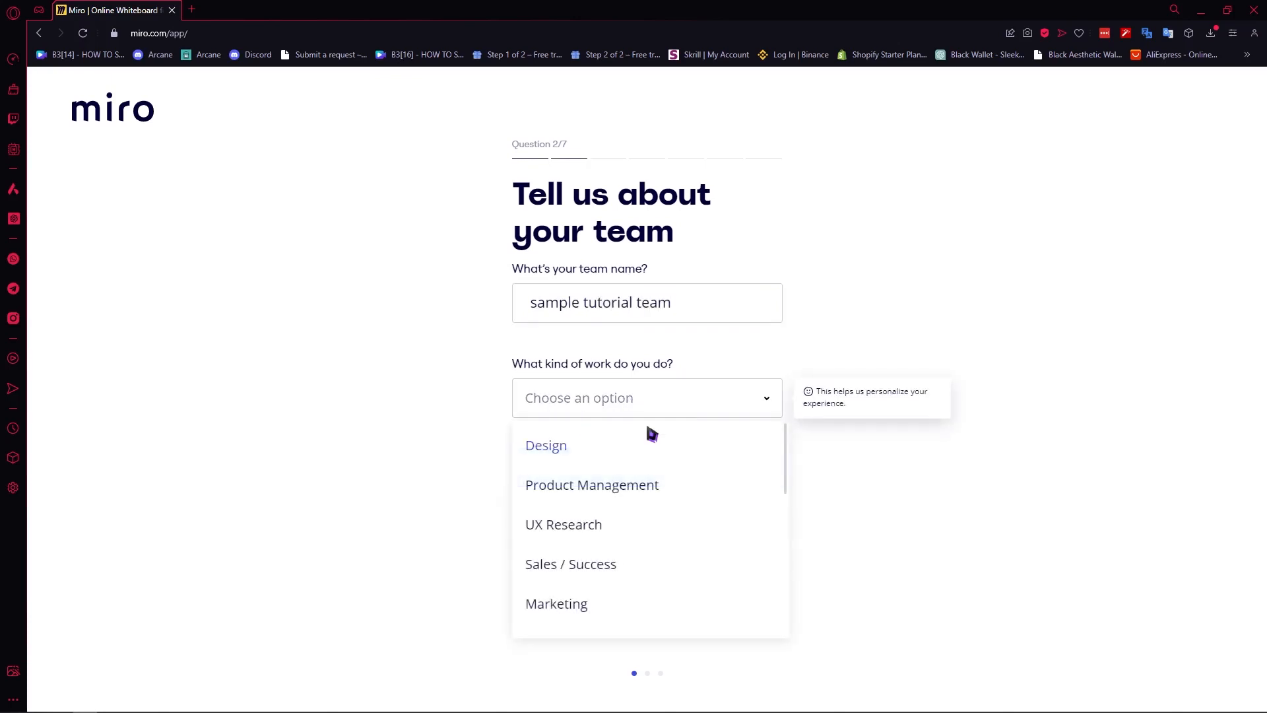
scroll(653, 518, down, 2)
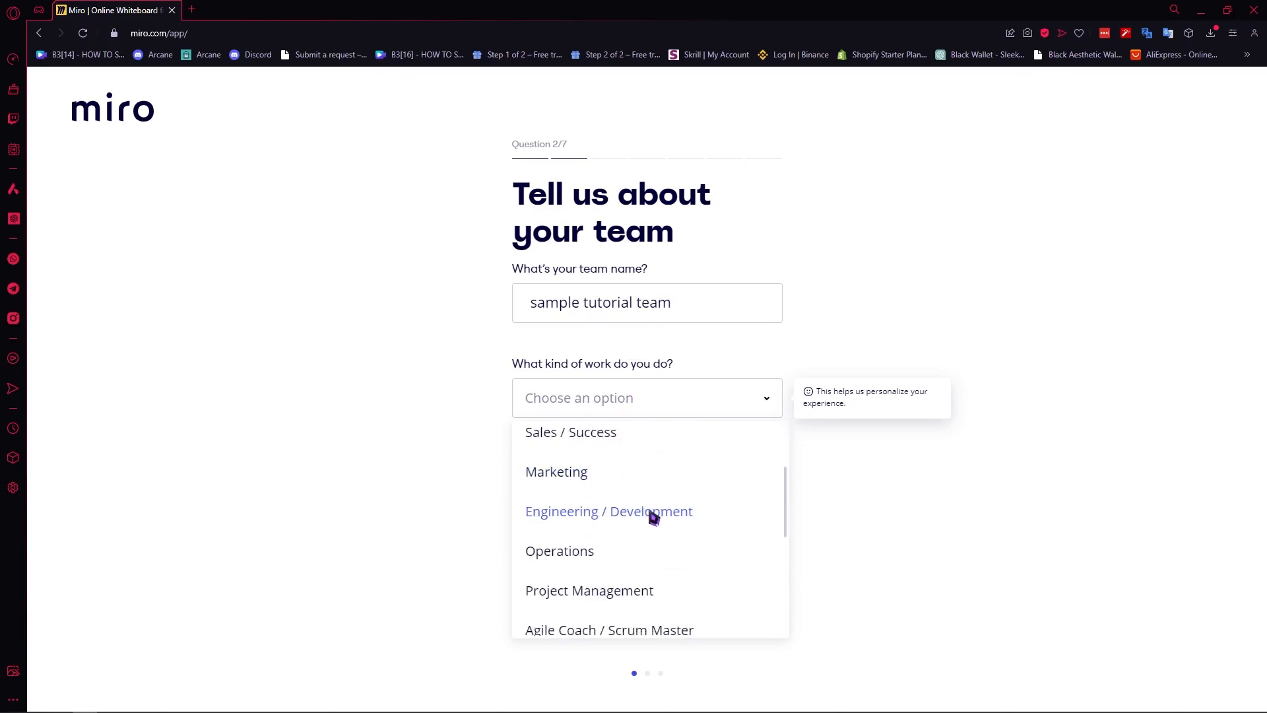
scroll(681, 516, down, 4)
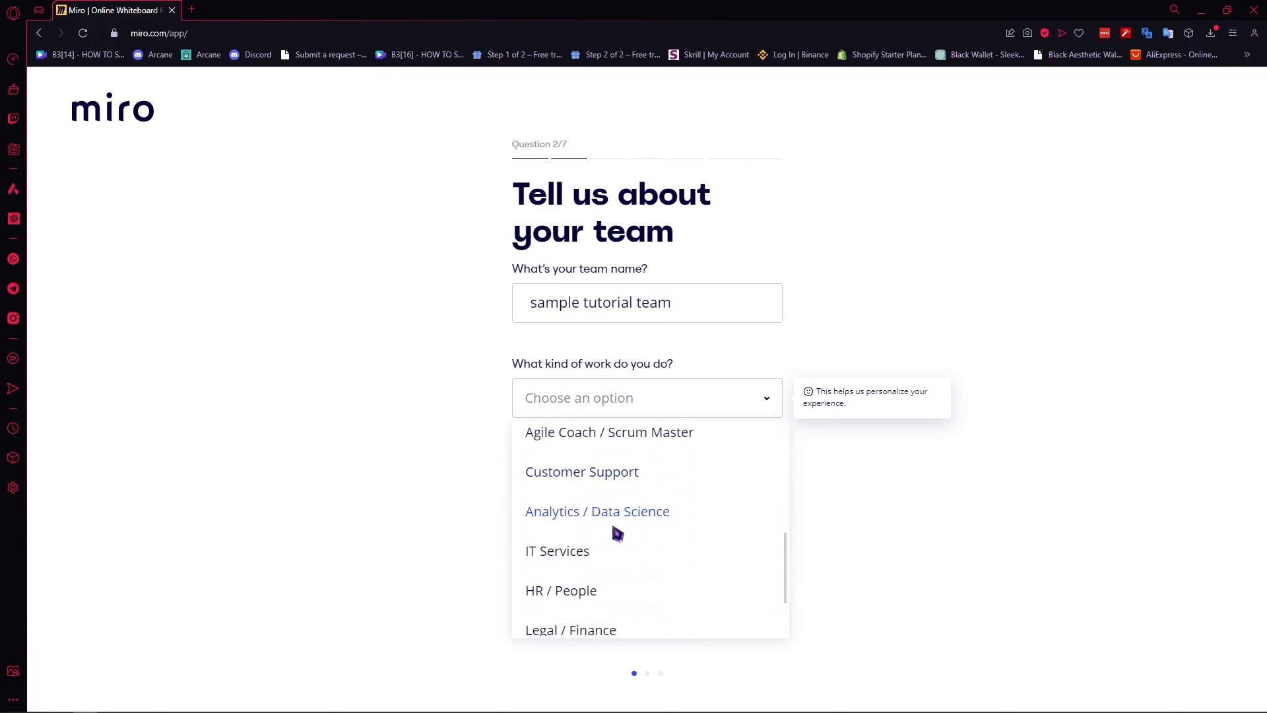
scroll(660, 581, up, 4)
scroll(647, 594, down, 5)
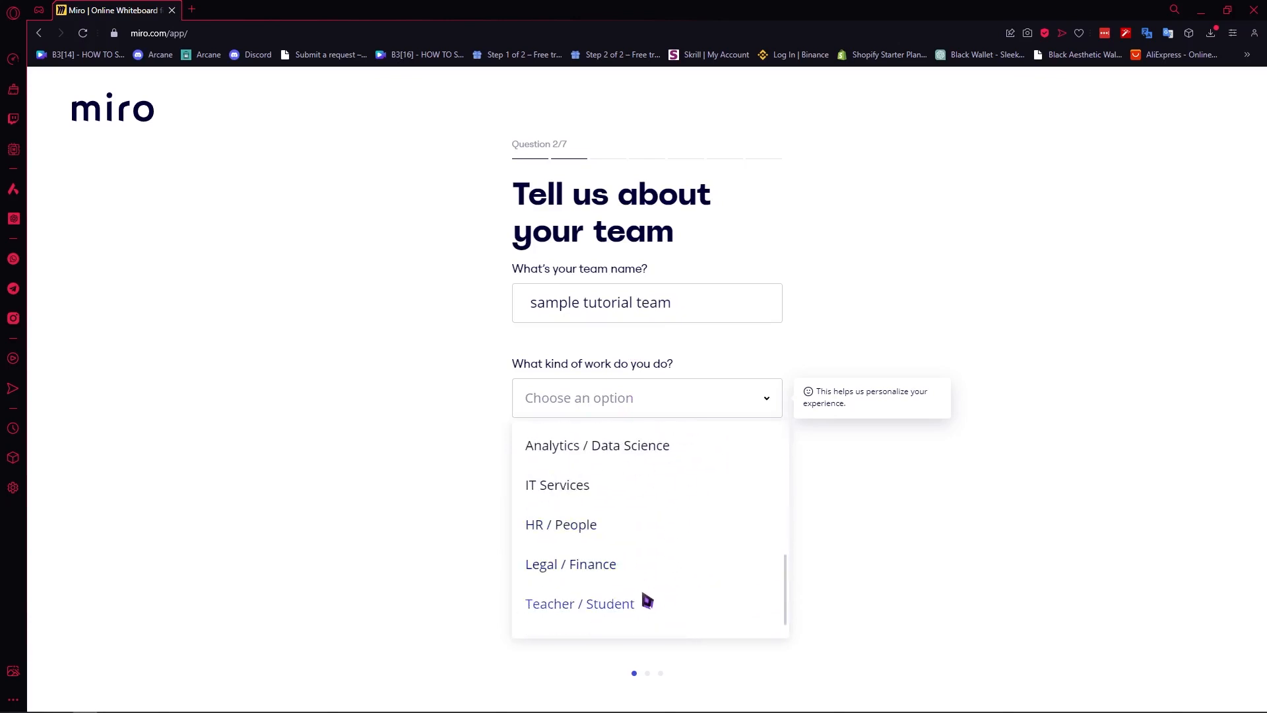
click(628, 585)
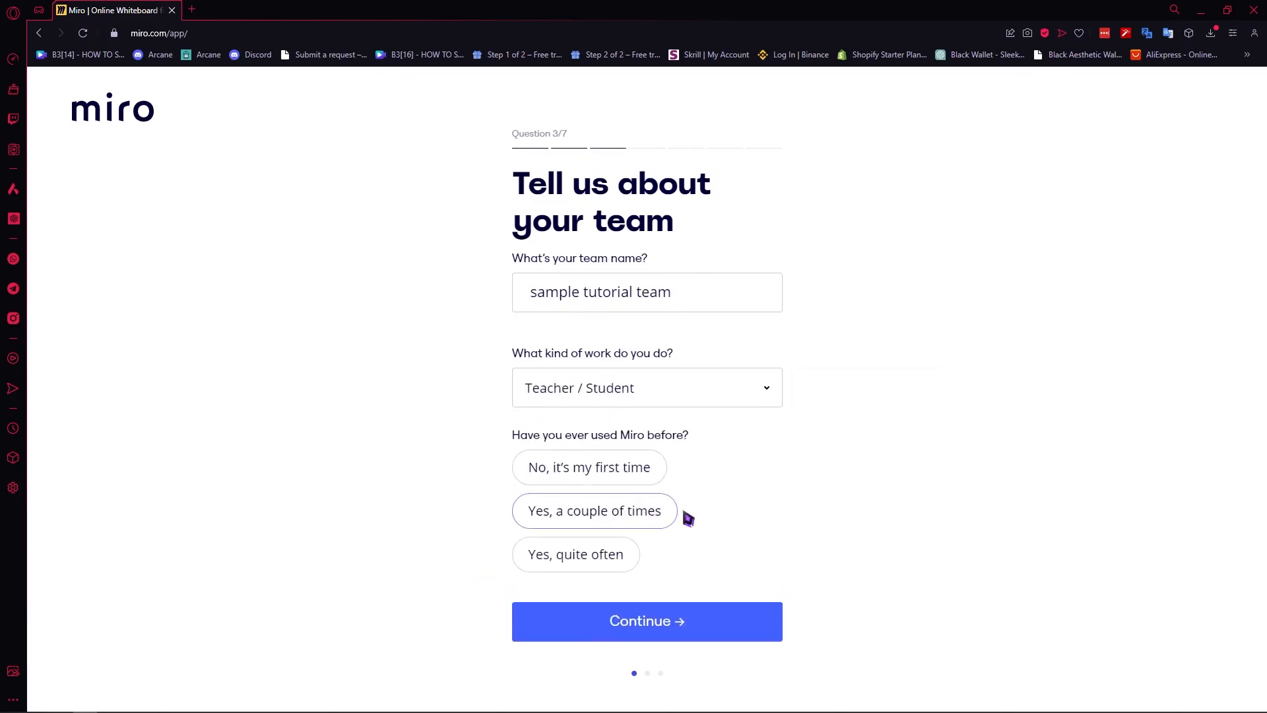
click(629, 475)
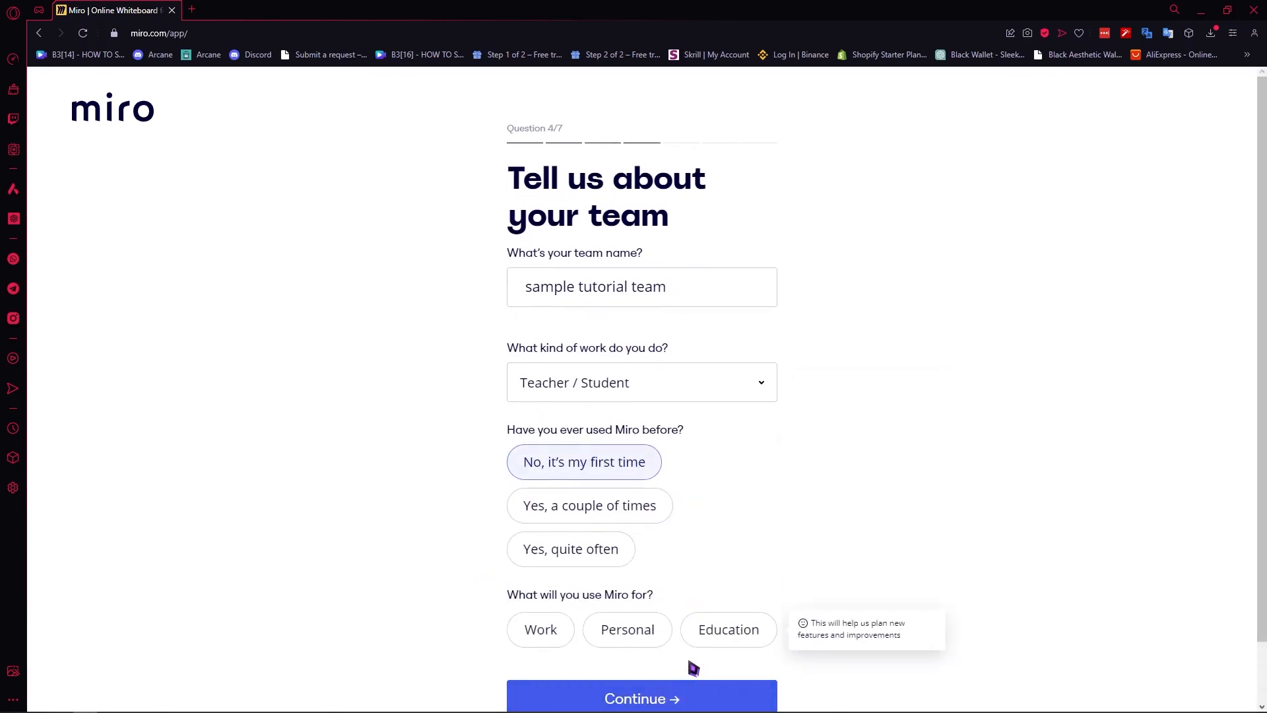
click(696, 684)
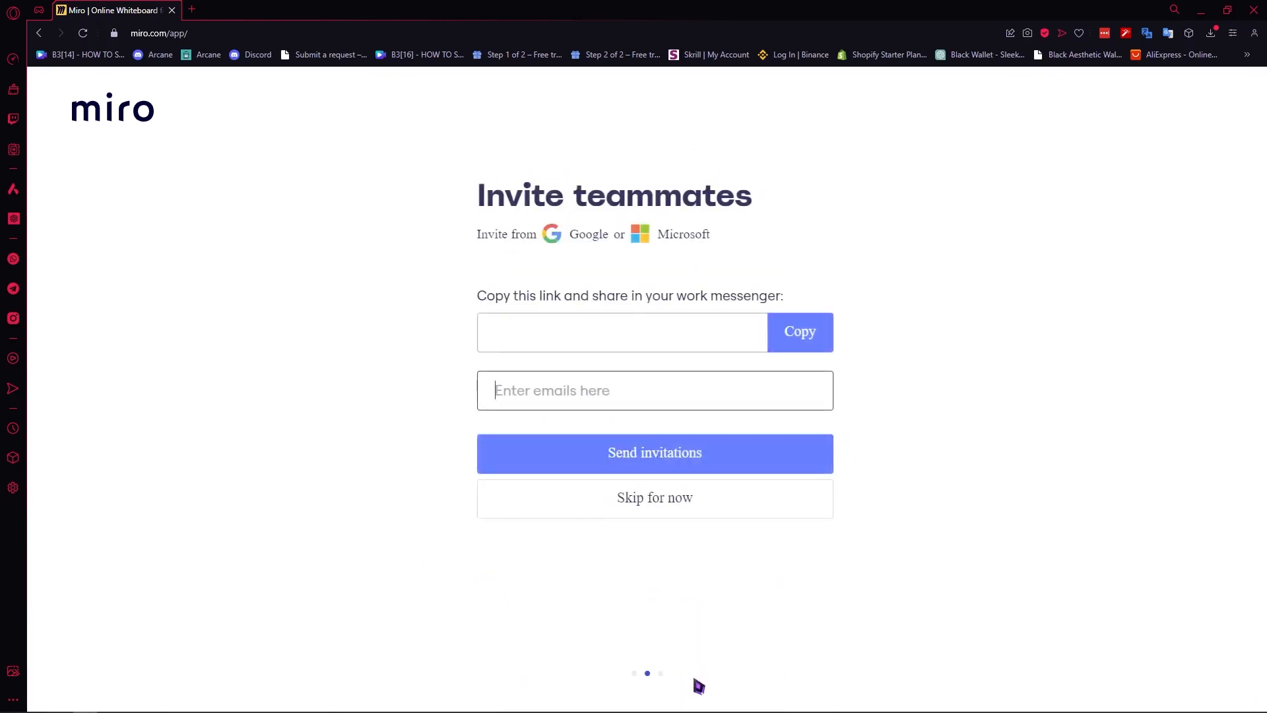
Skip inviting teammates and confirm with Skip step.
click(493, 300)
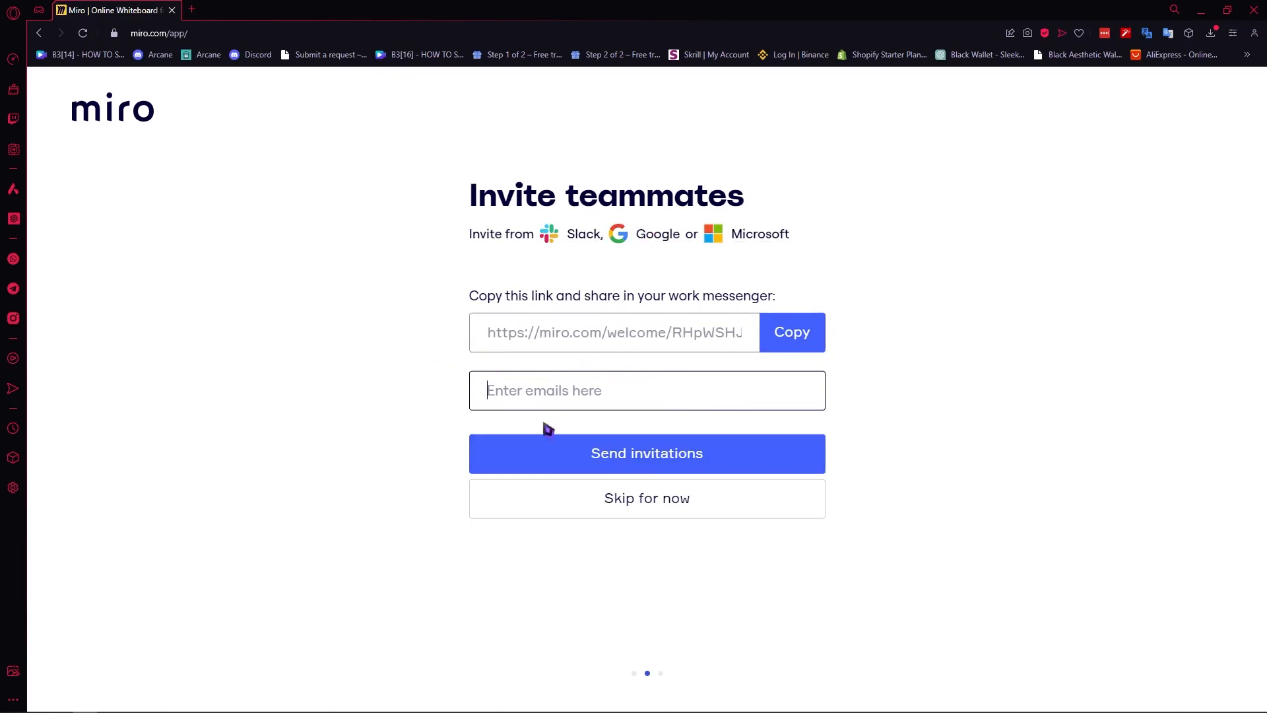
click(640, 498)
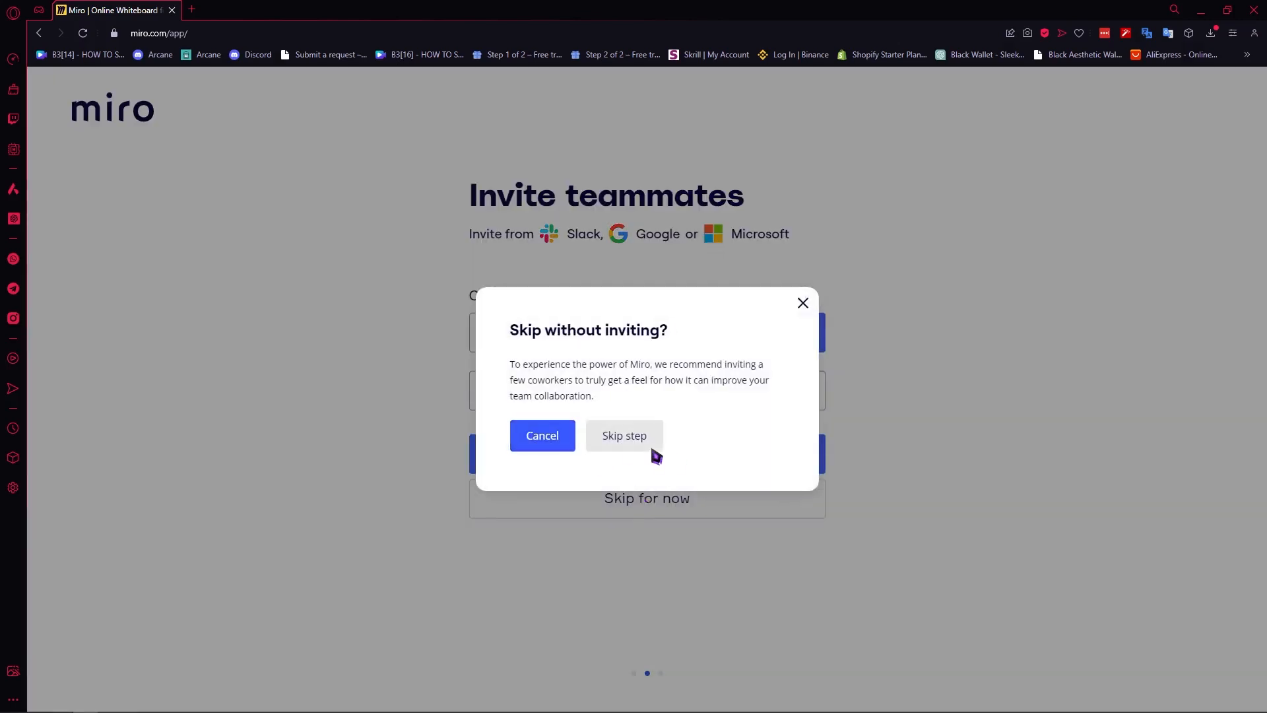
click(652, 449)
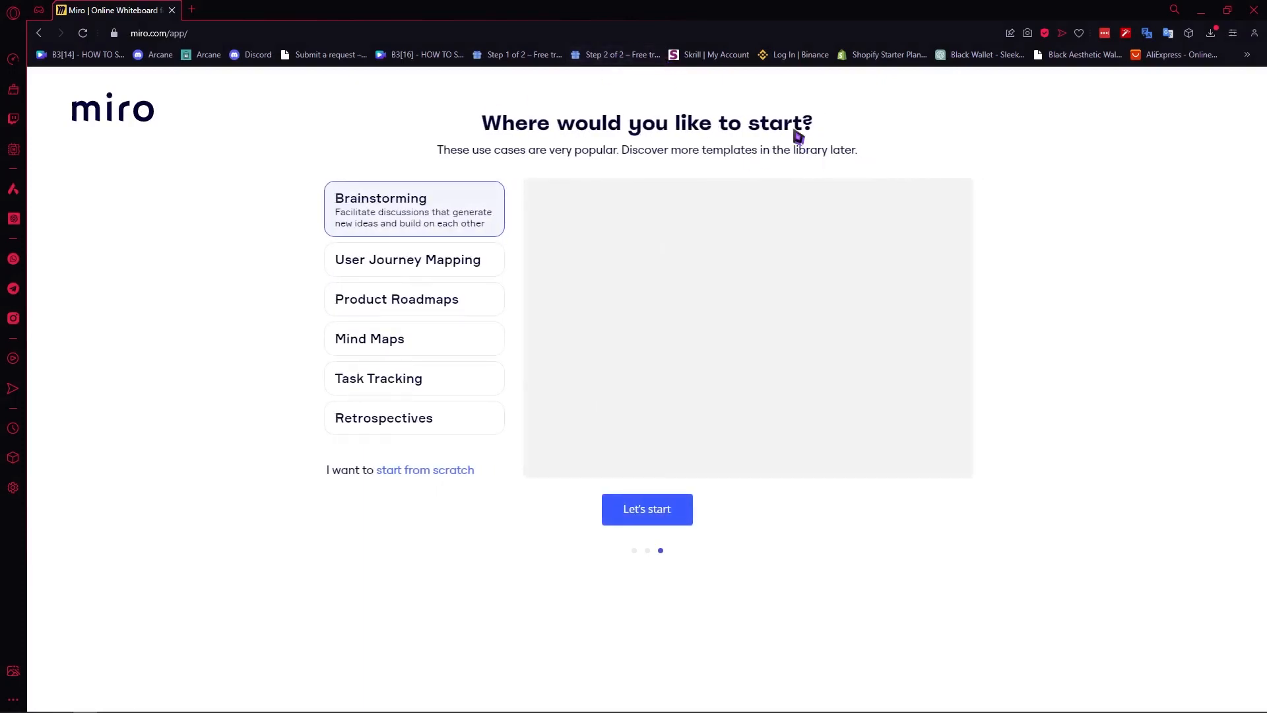
Preview User Journey Mapping, Product Roadmaps and Mind Maps, then start a board from Brainstorming.
click(370, 264)
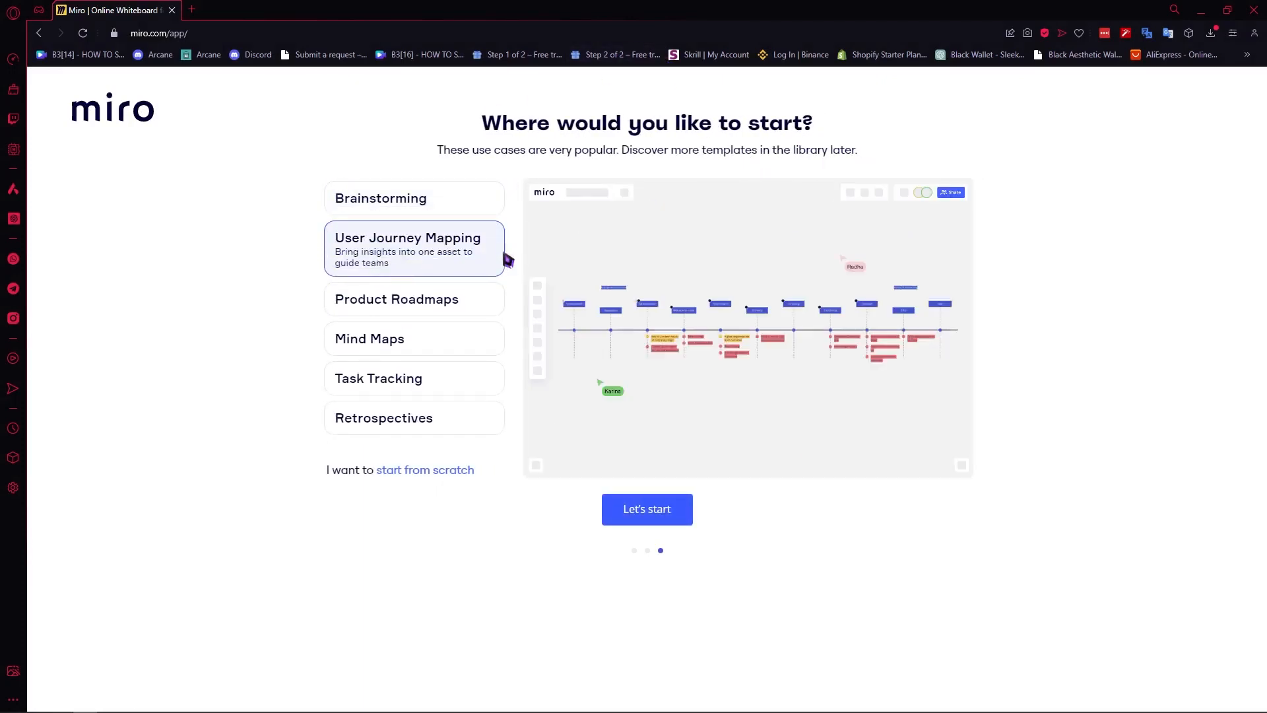
click(442, 301)
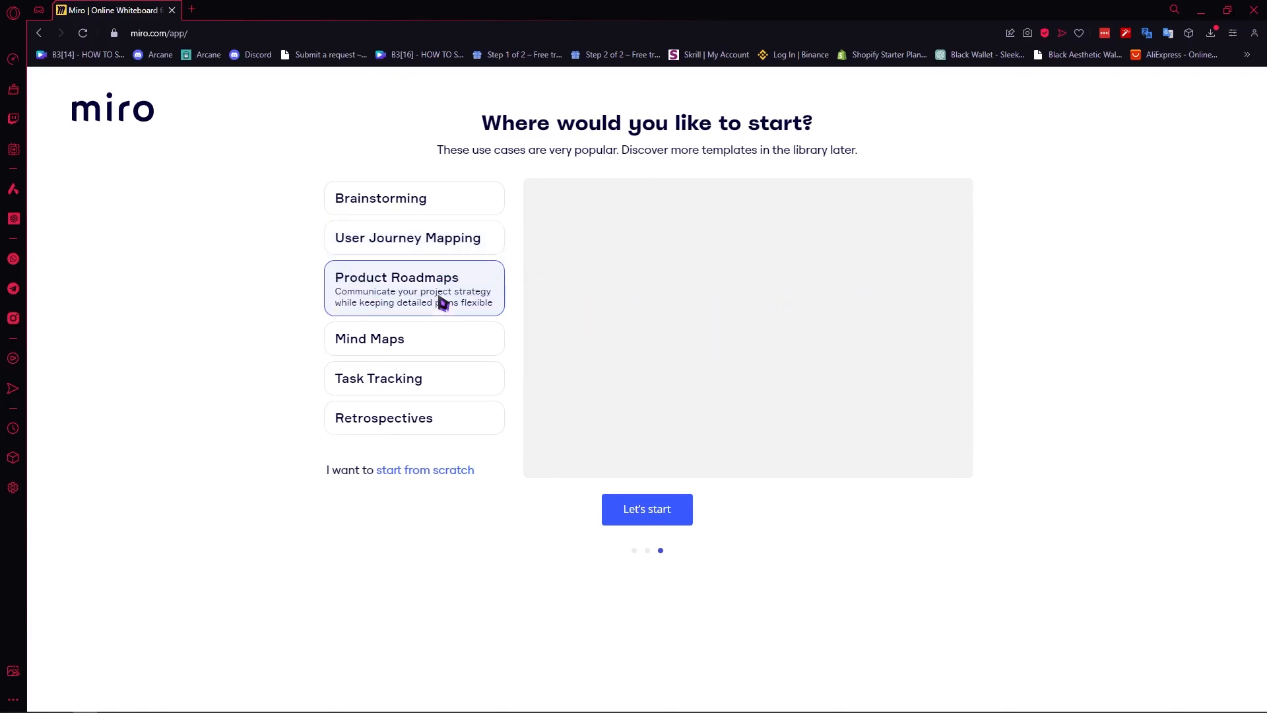
click(427, 205)
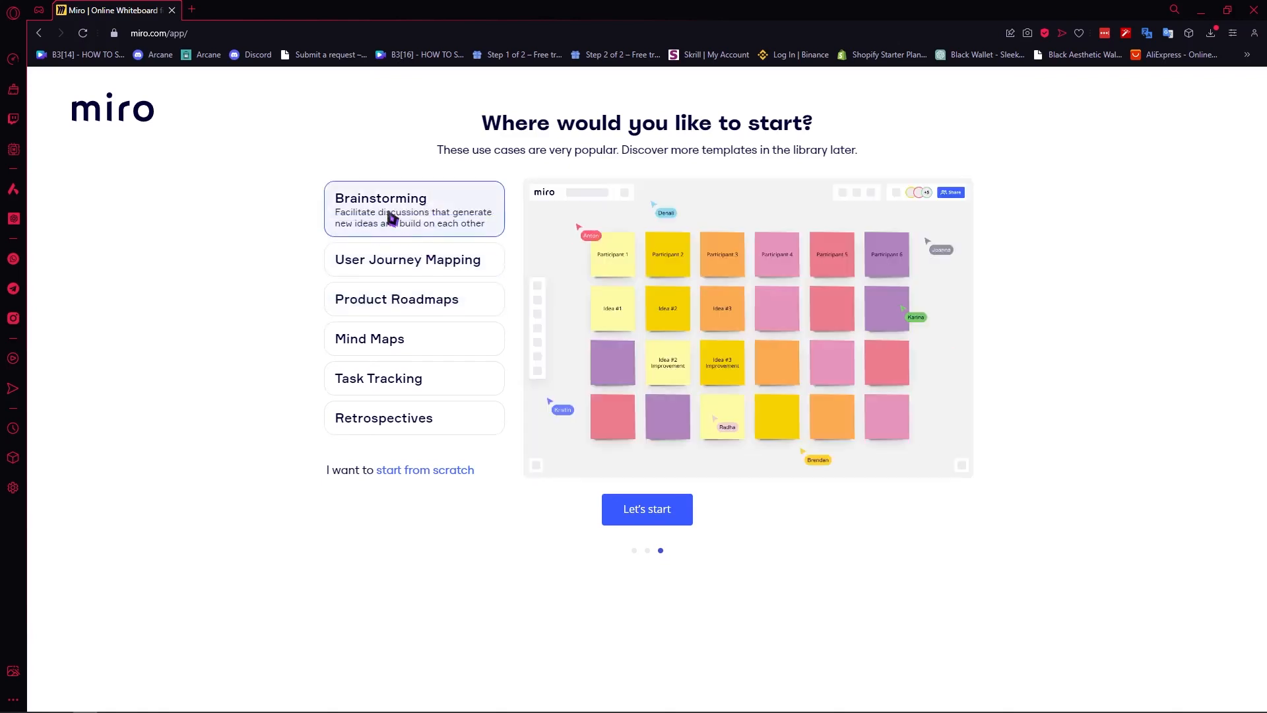
click(426, 264)
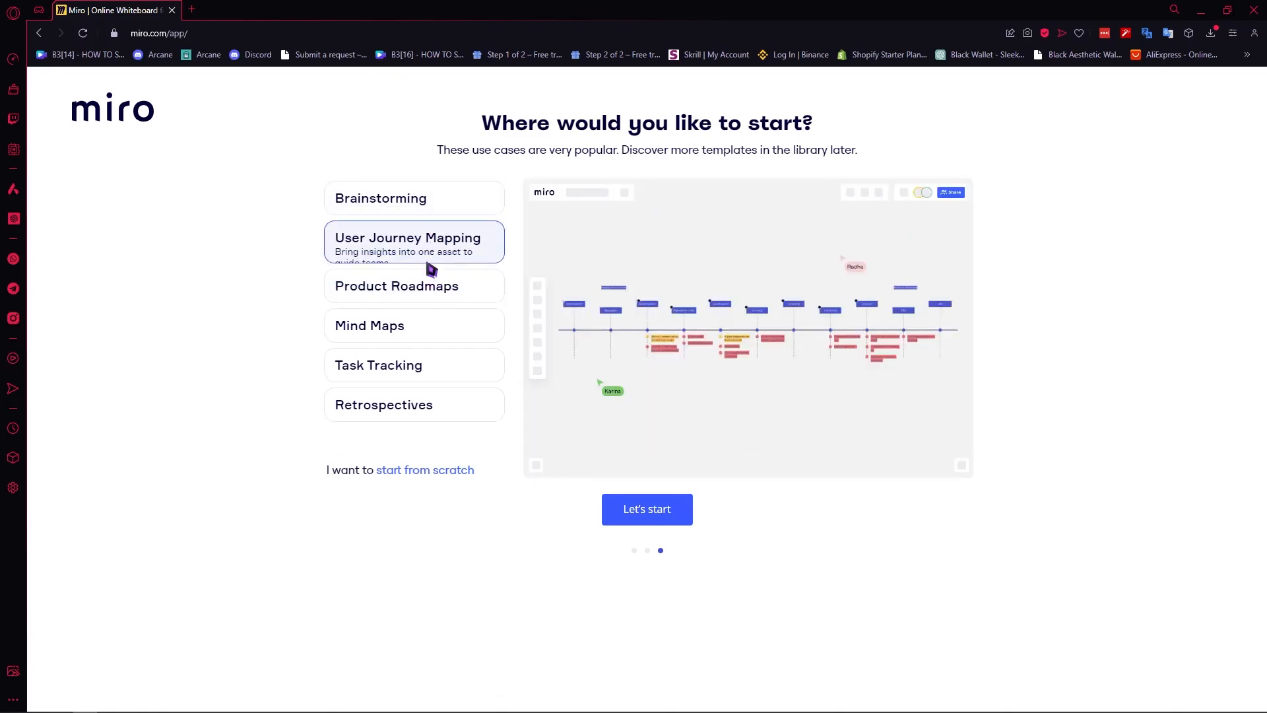
click(443, 332)
click(443, 290)
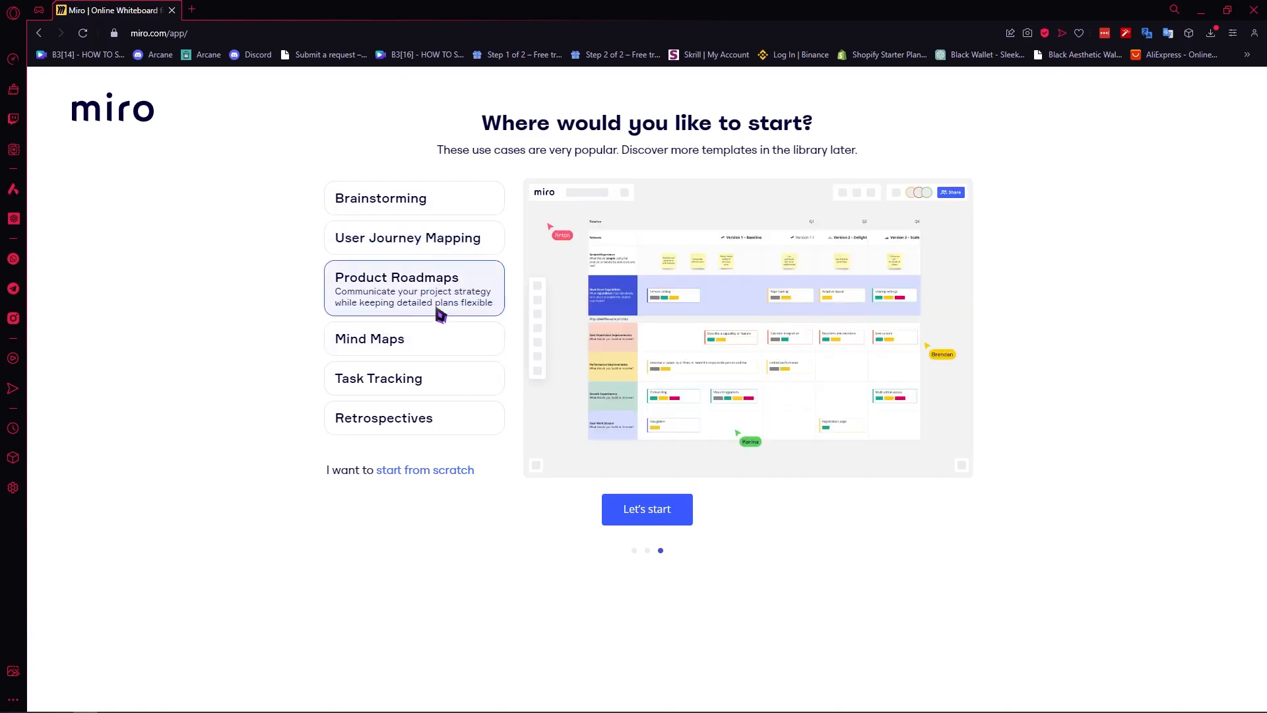
click(433, 246)
click(433, 200)
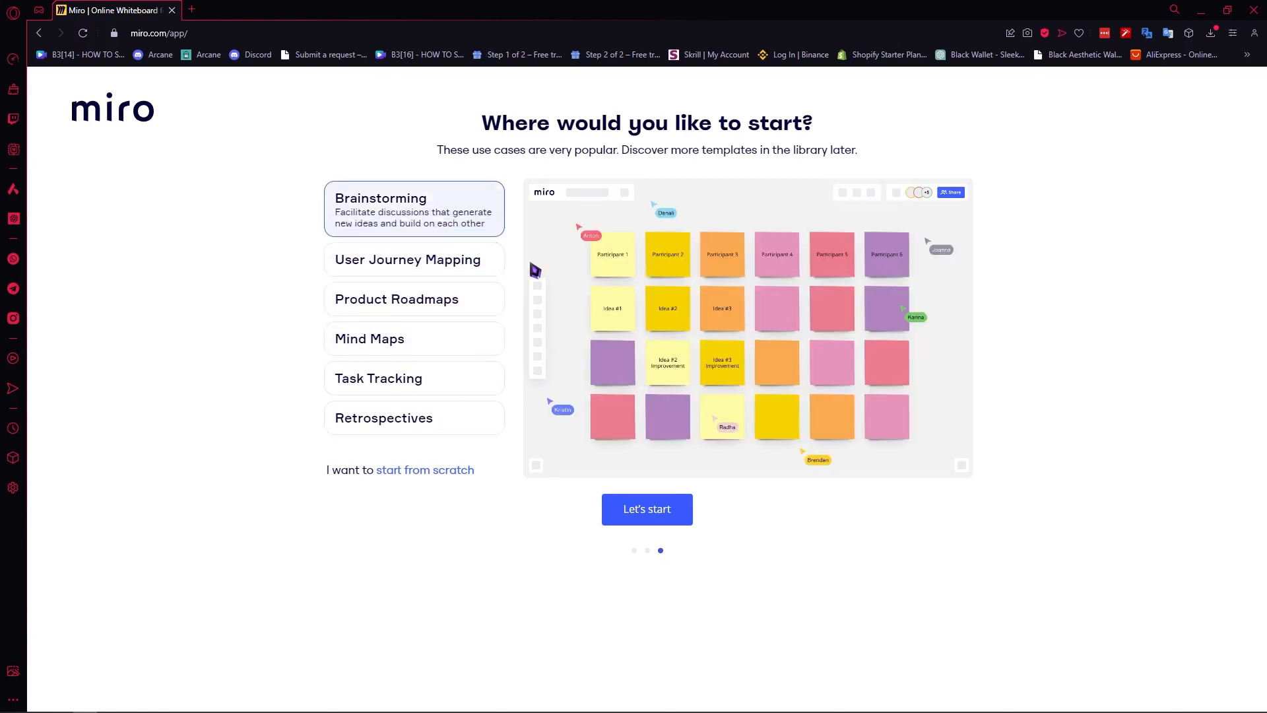
click(444, 314)
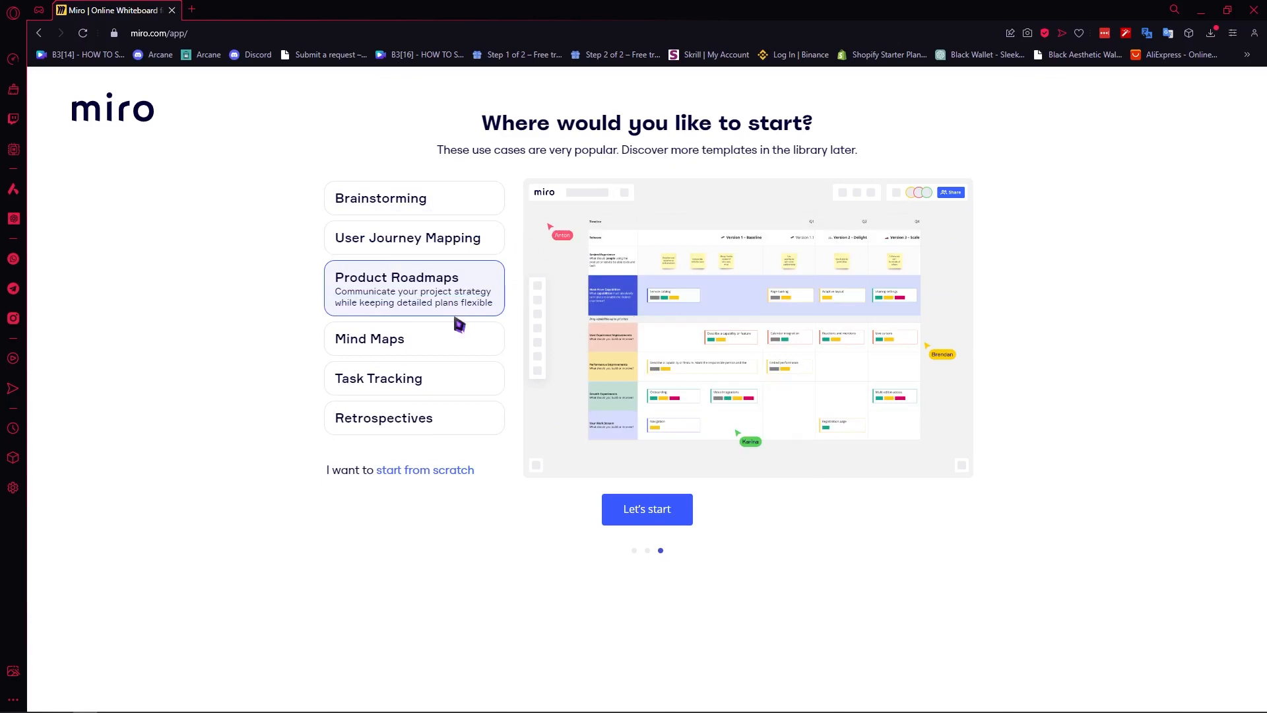
click(436, 201)
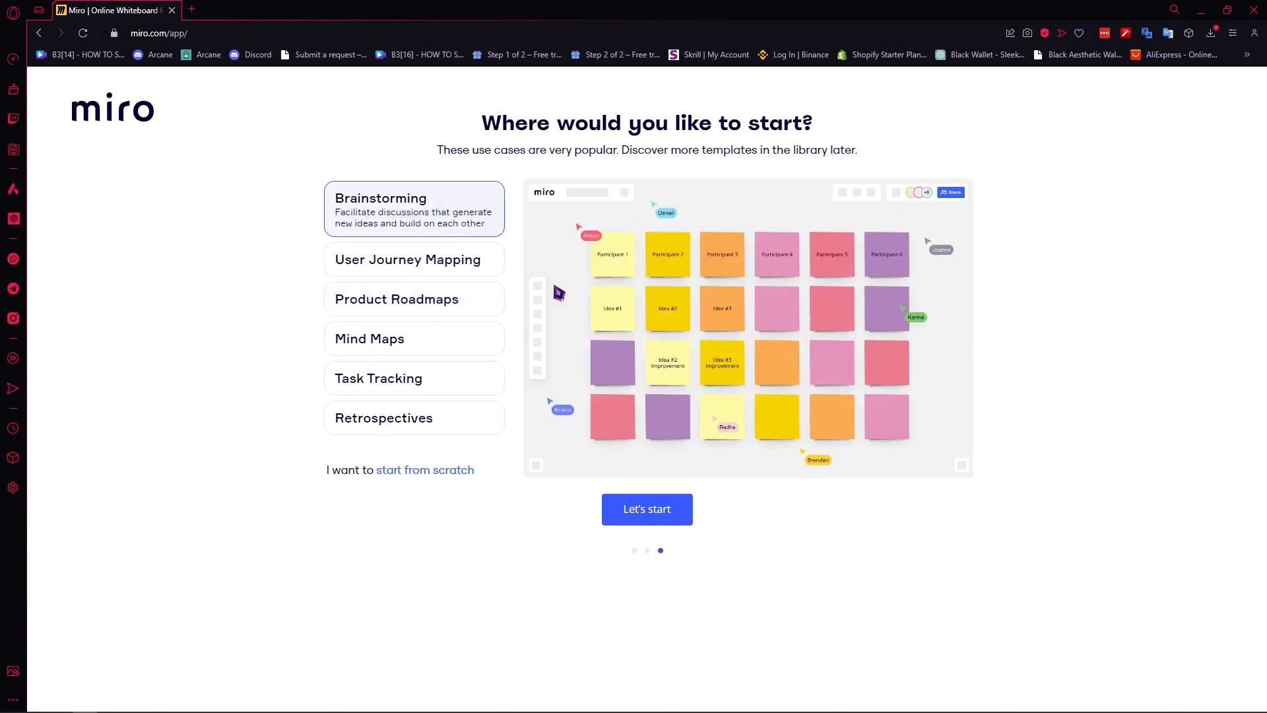
click(667, 522)
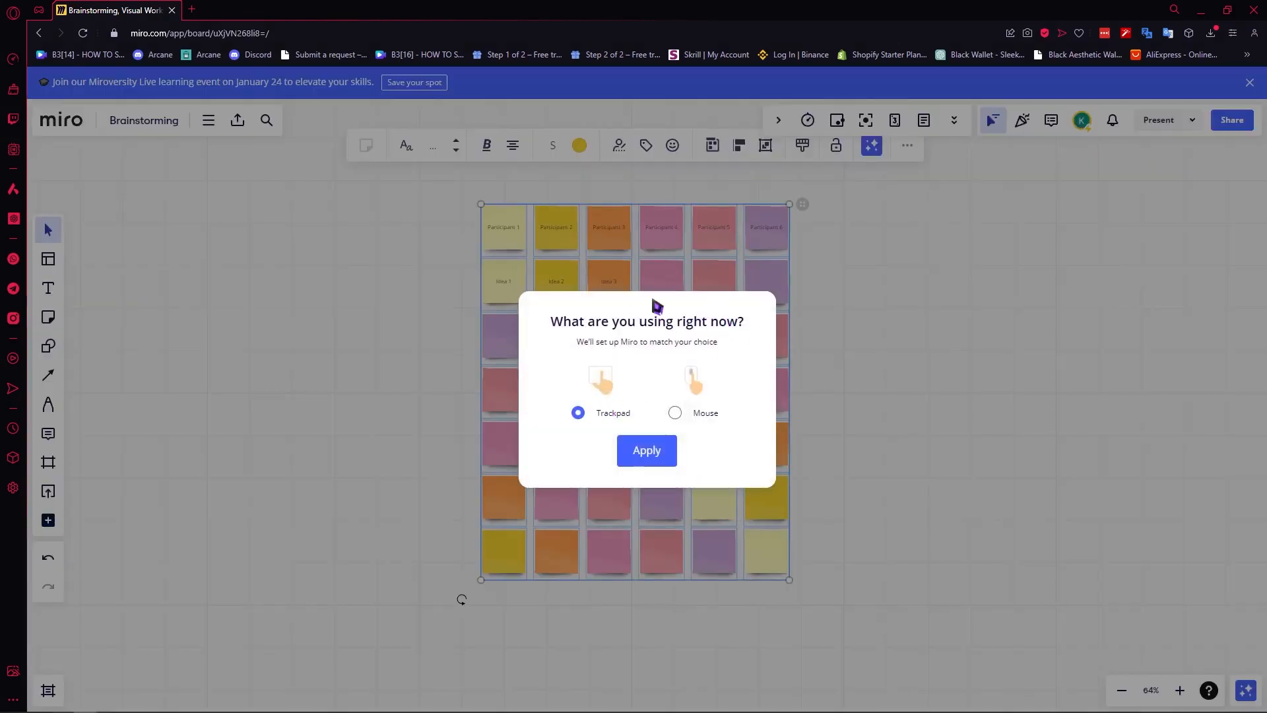
Apply Mouse as the navigation device and practise zooming in and out.
click(676, 413)
click(658, 452)
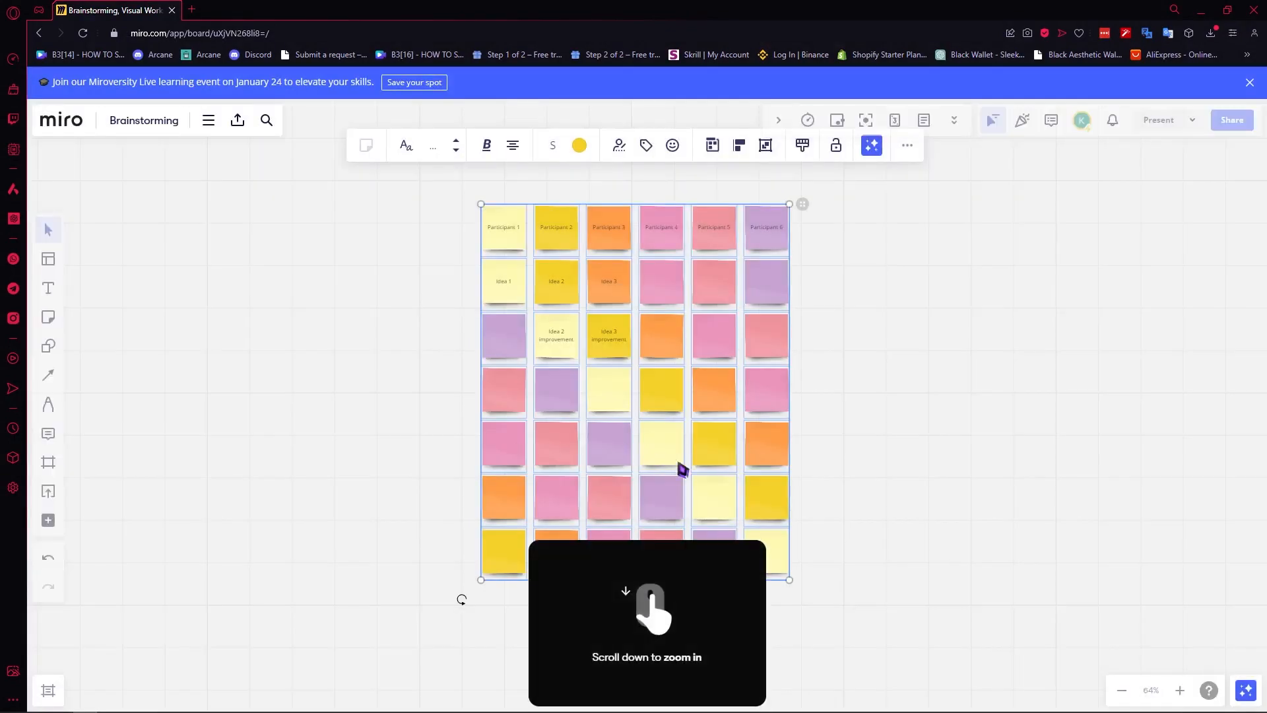
scroll(686, 428, down, 4)
scroll(685, 428, up, 4)
scroll(686, 428, down, 5)
scroll(686, 428, up, 5)
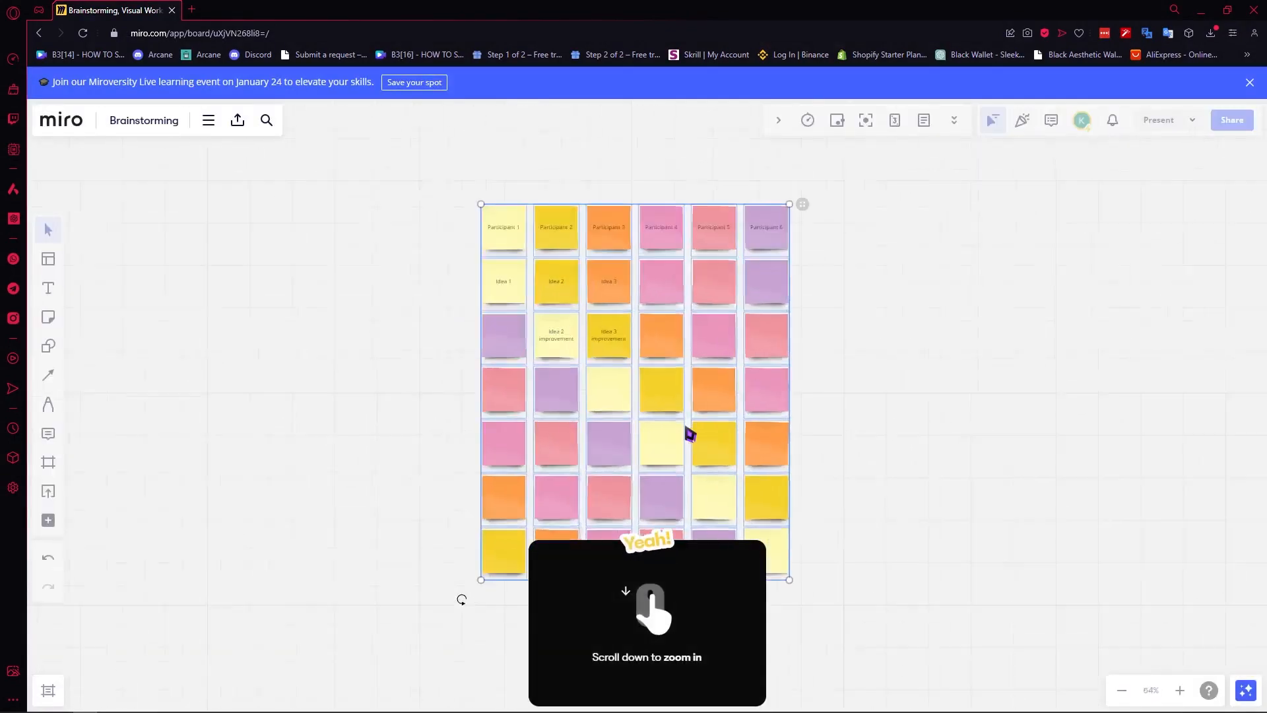
scroll(686, 427, down, 3)
scroll(688, 432, down, 4)
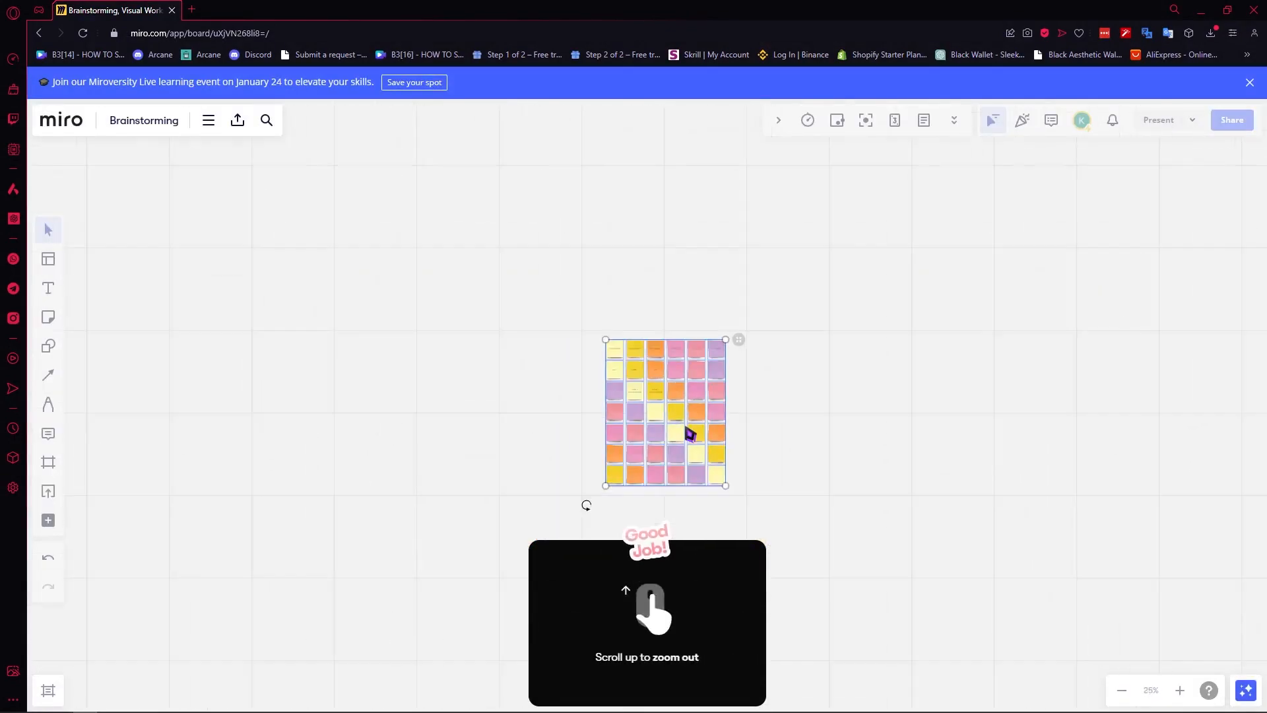
scroll(688, 433, up, 2)
scroll(689, 432, up, 4)
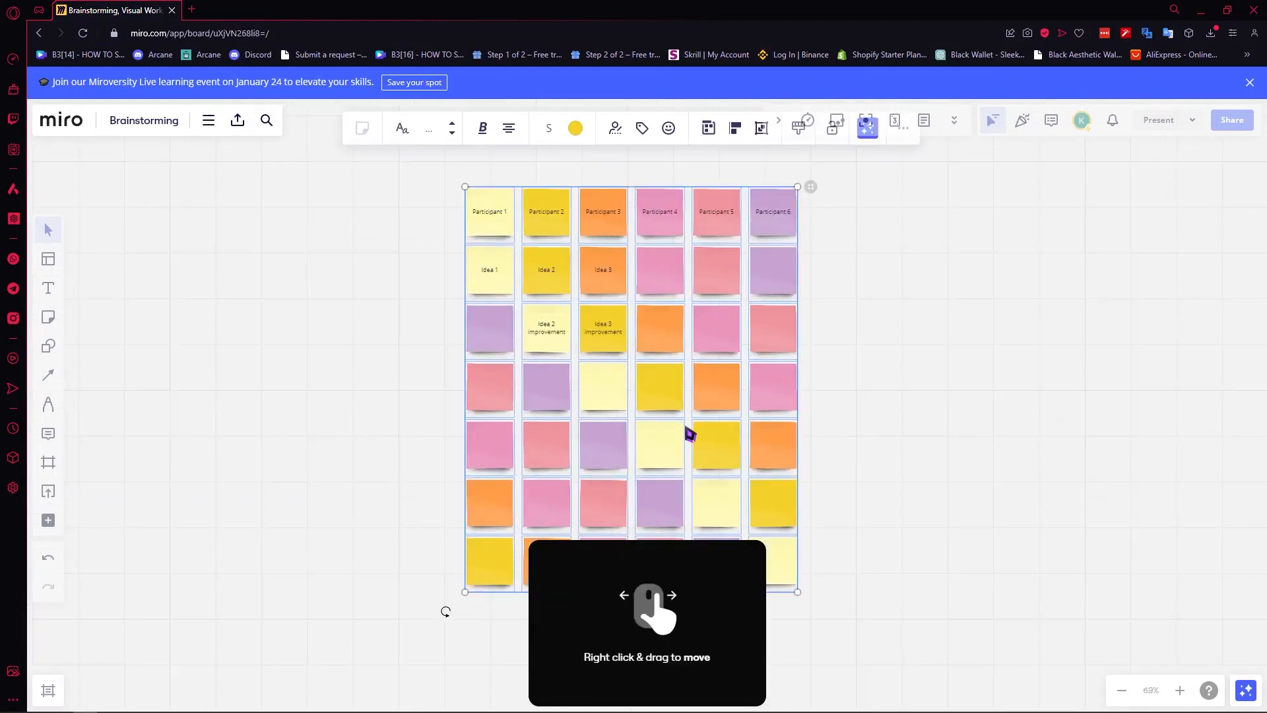
Deselect the grid, select two right-column sticky notes, and pan the board.
click(879, 394)
drag(899, 430, 789, 404)
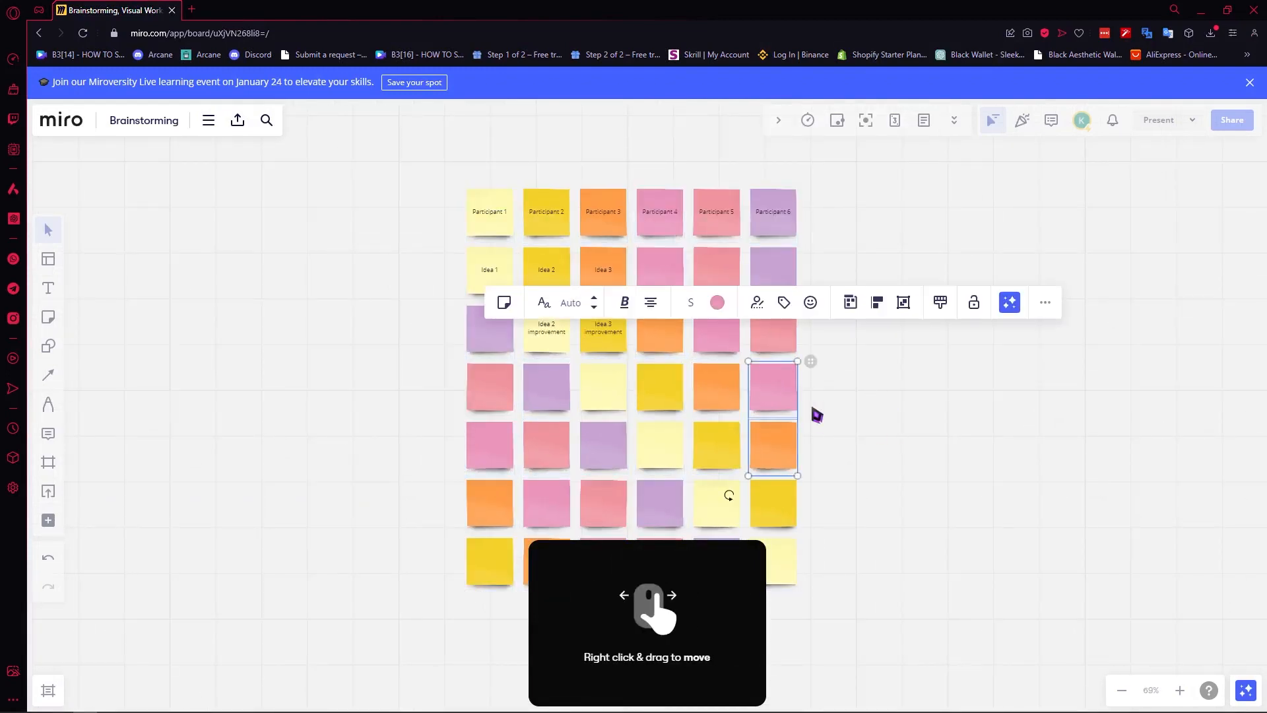
drag(903, 395, 686, 380)
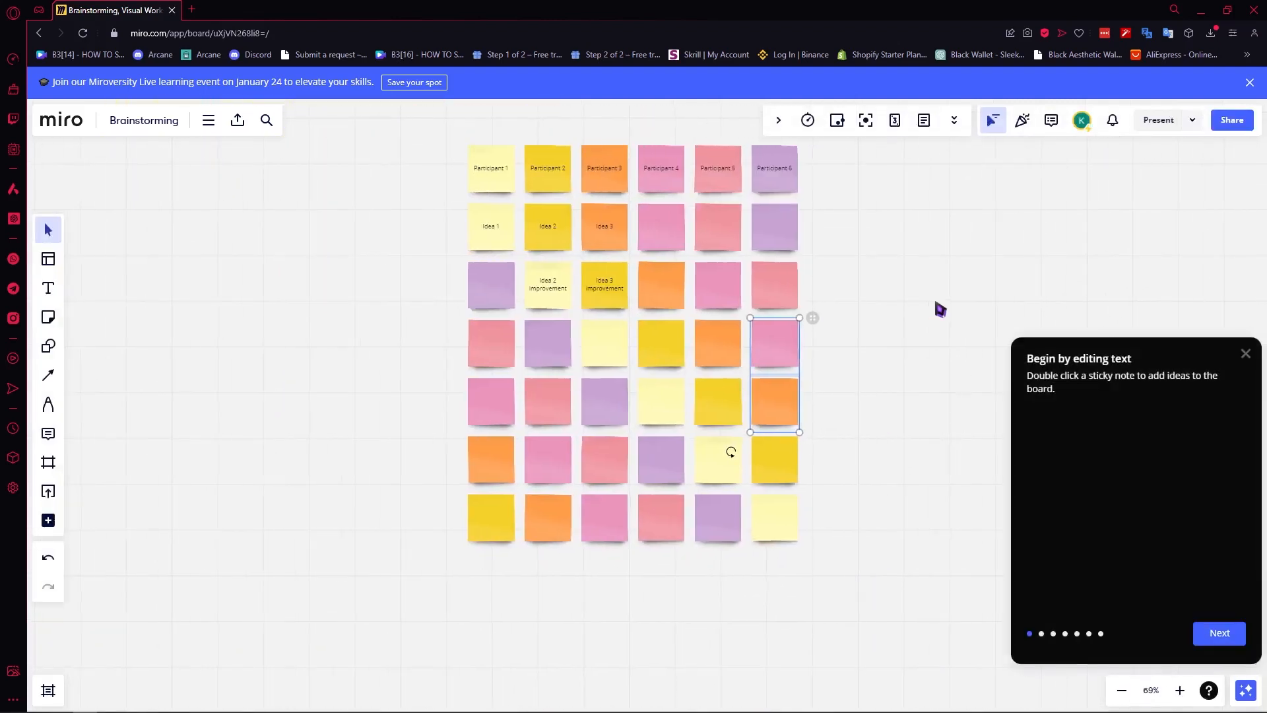
drag(877, 319, 591, 224)
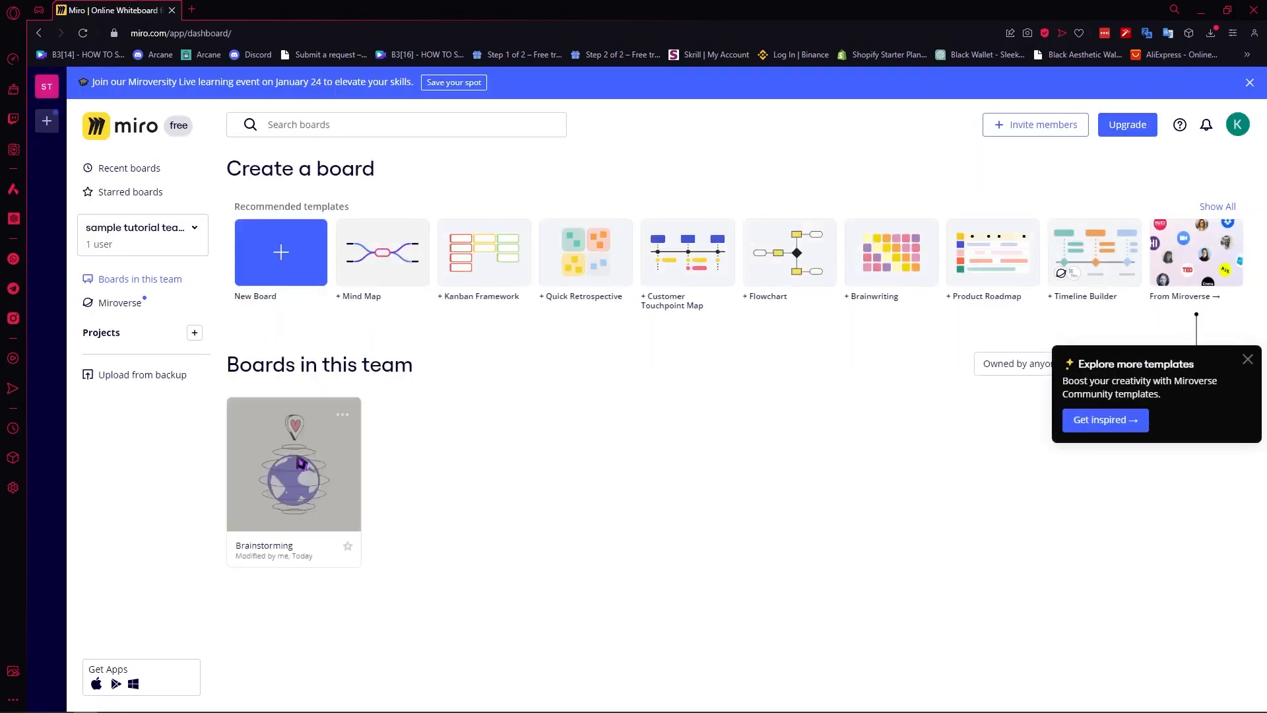
click(311, 455)
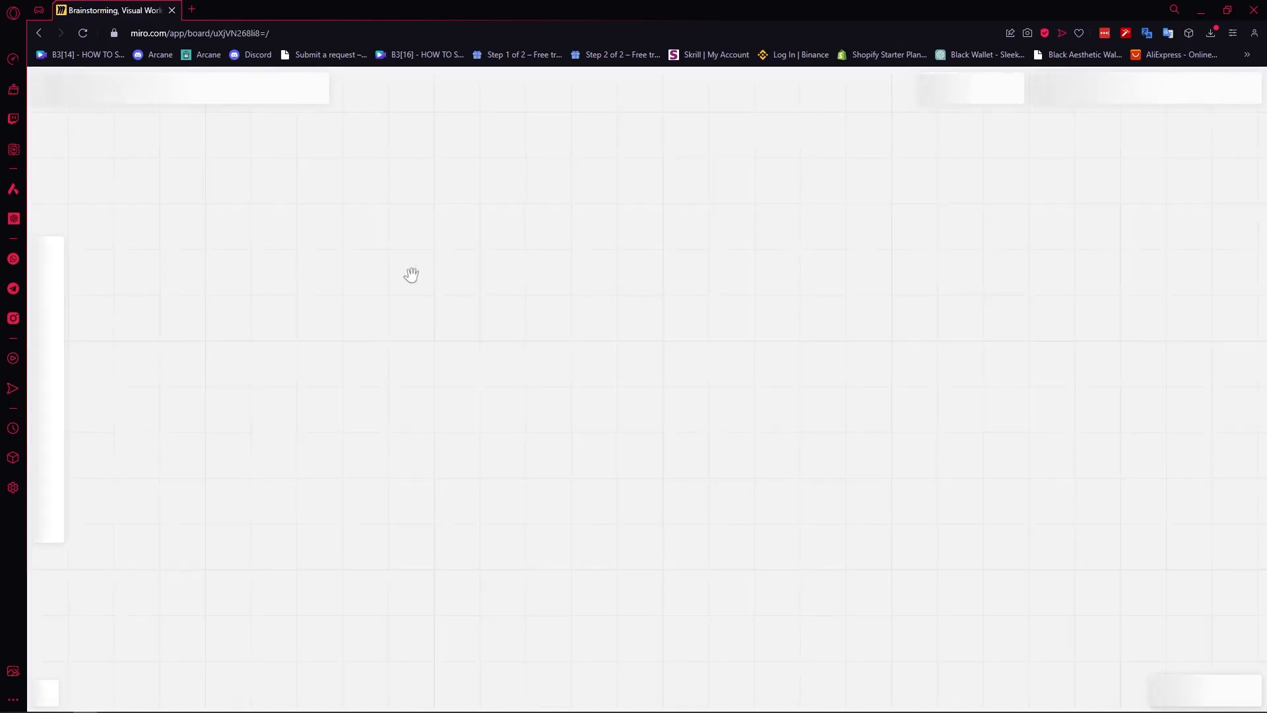
drag(413, 301, 628, 328)
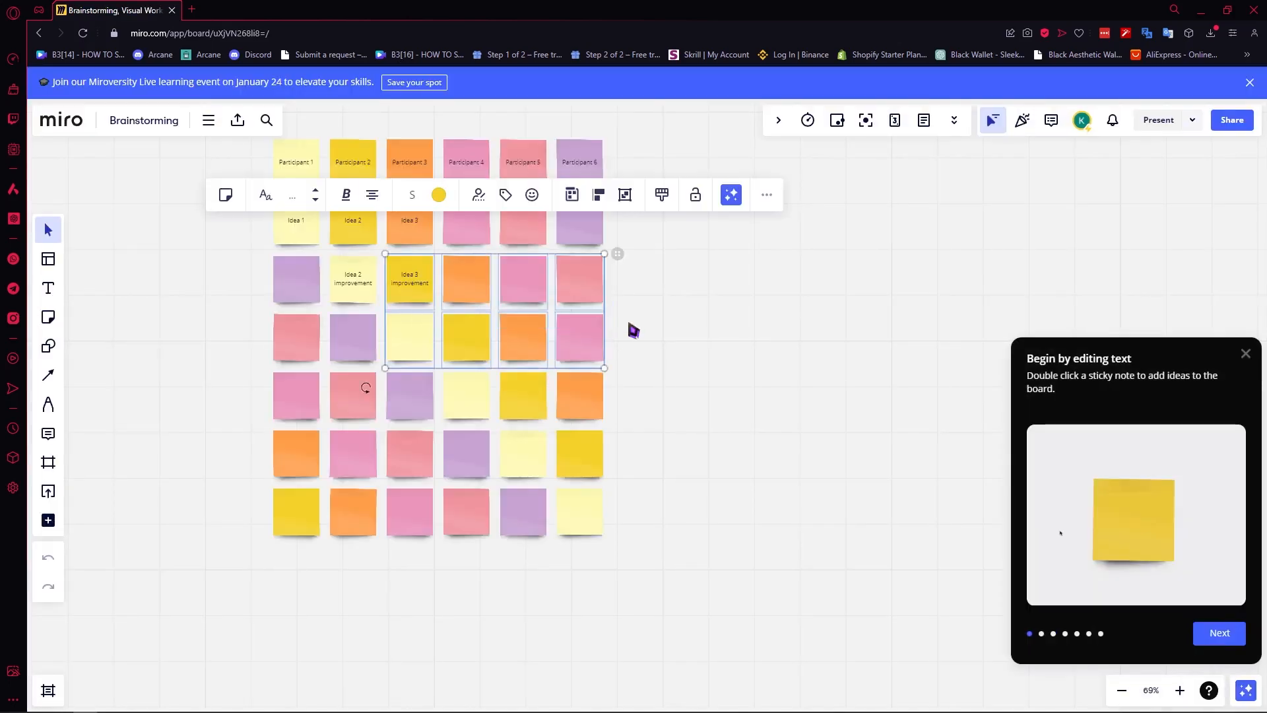
click(686, 301)
drag(647, 257, 783, 365)
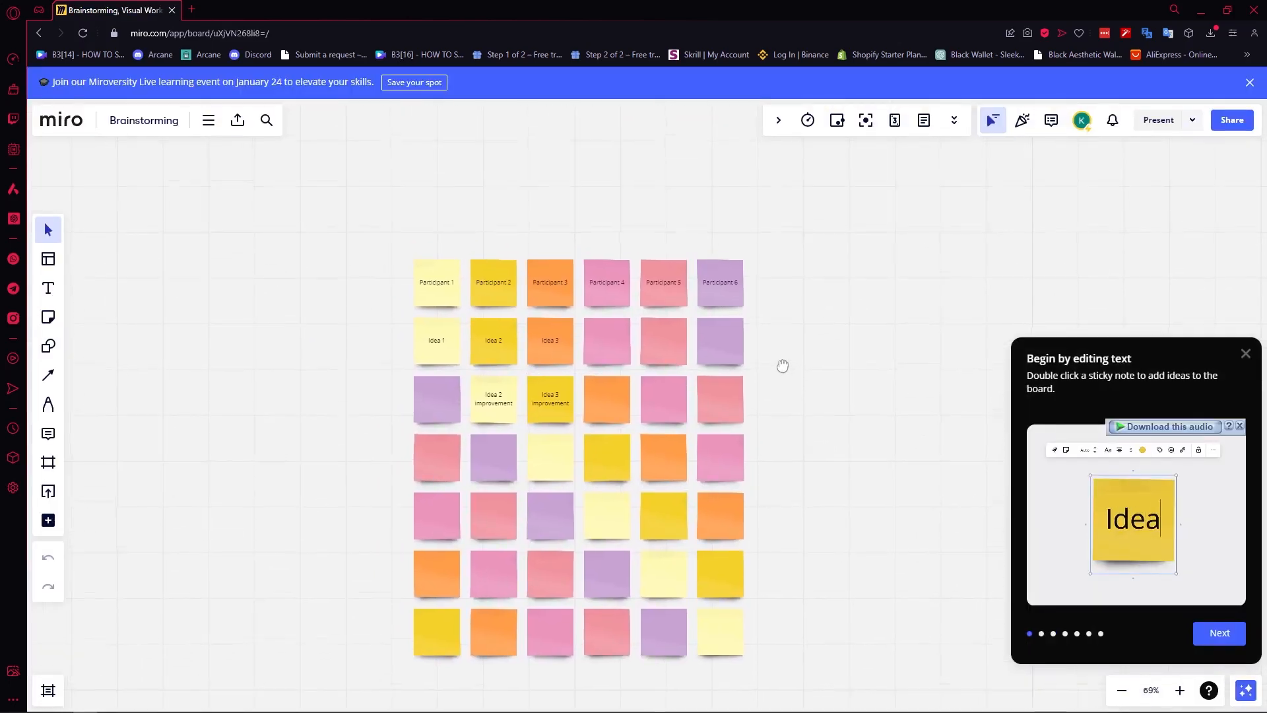
click(1245, 353)
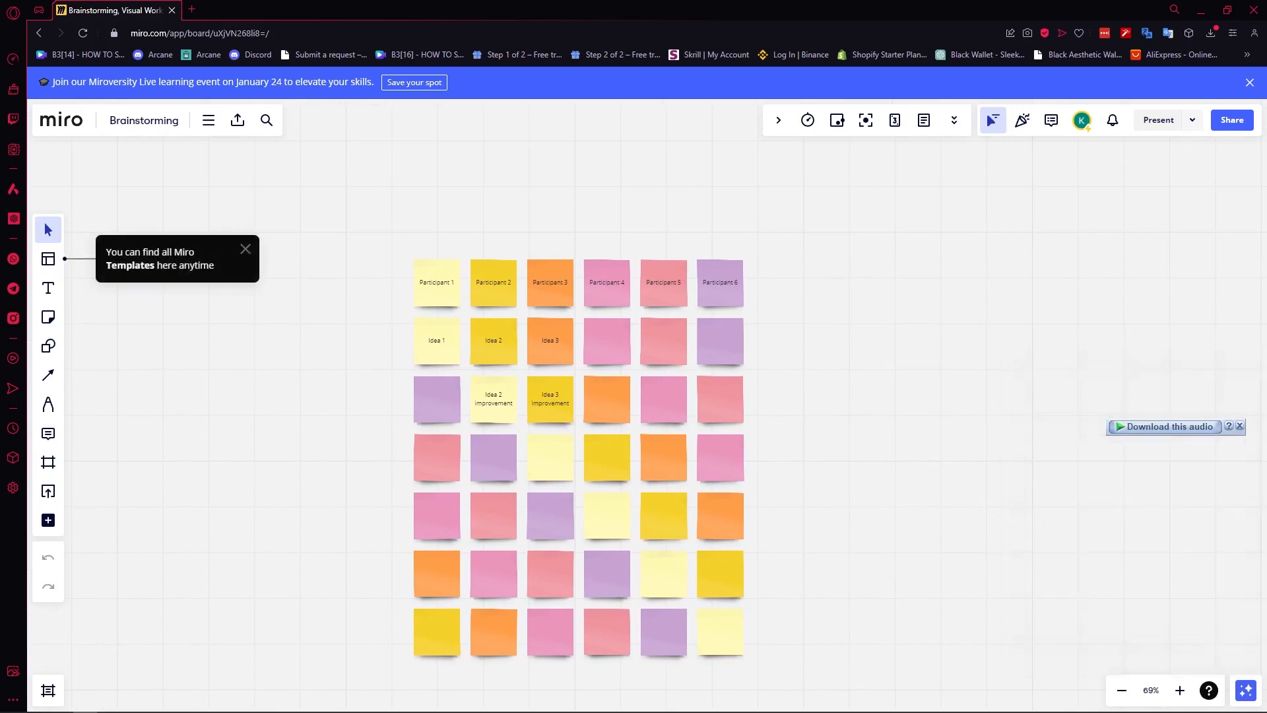
Open the template library and browse All templates, then Community Templates.
click(63, 263)
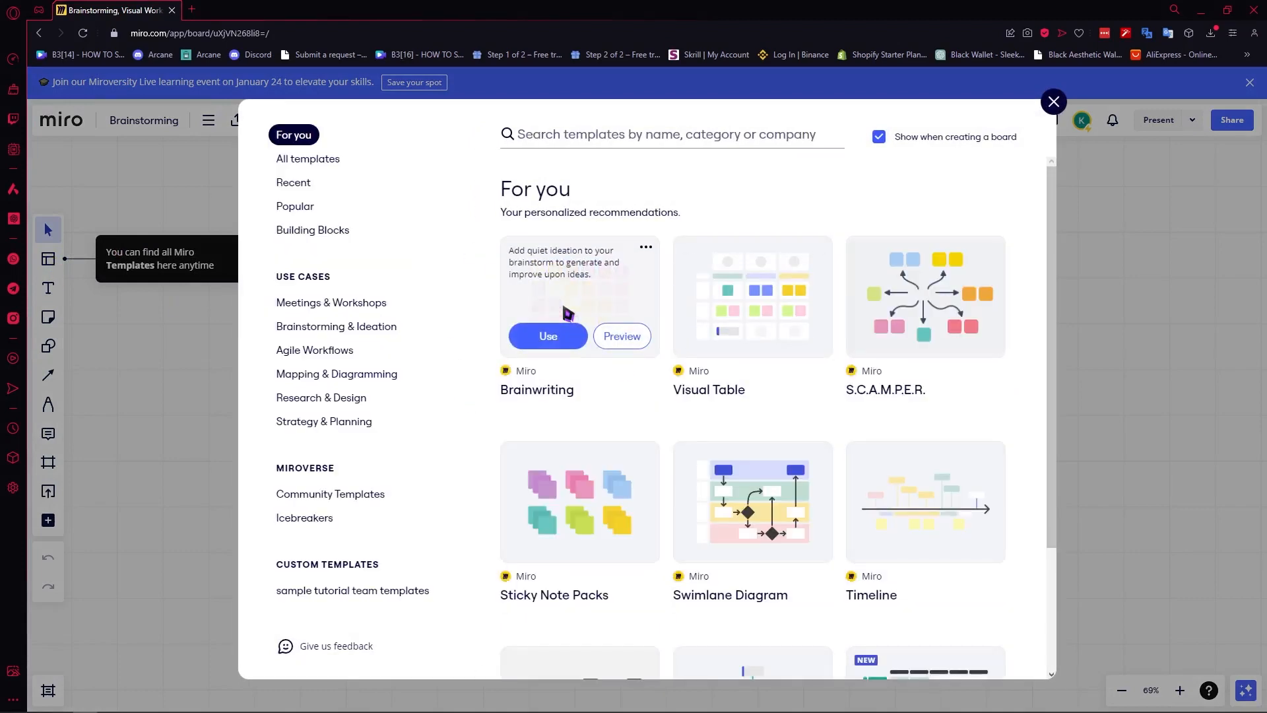
scroll(743, 399, down, 2)
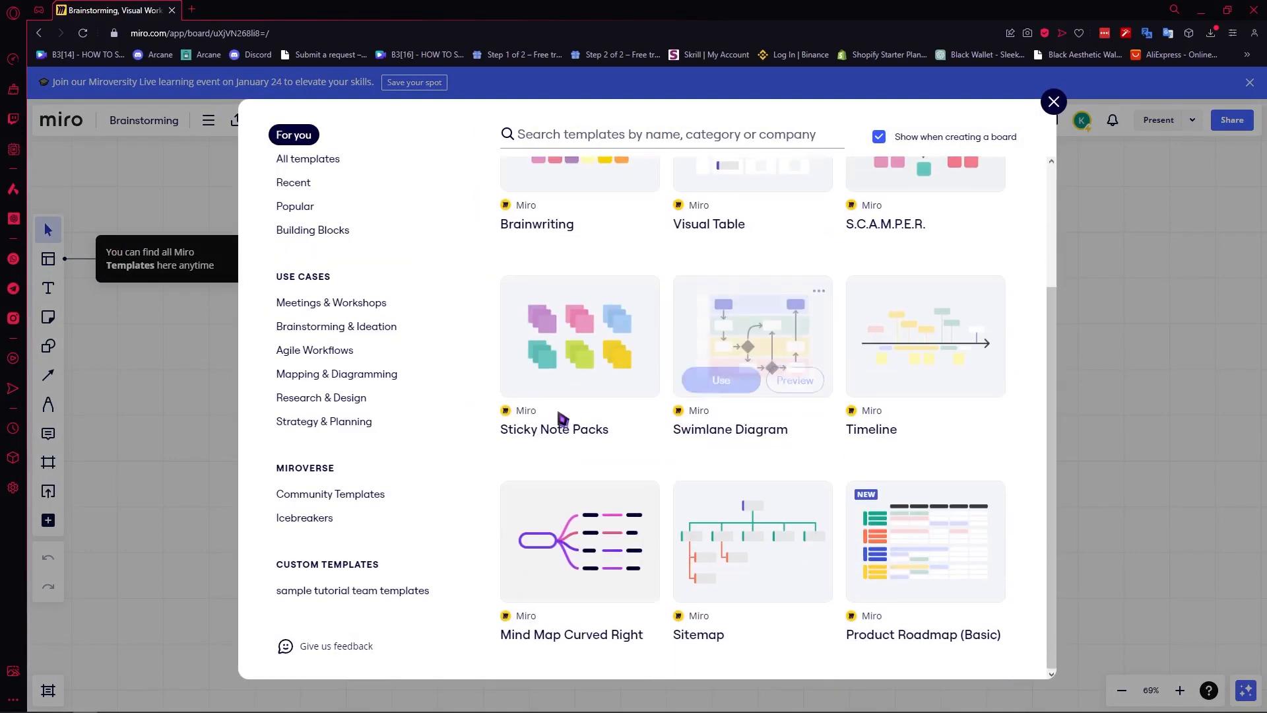
scroll(501, 440, up, 2)
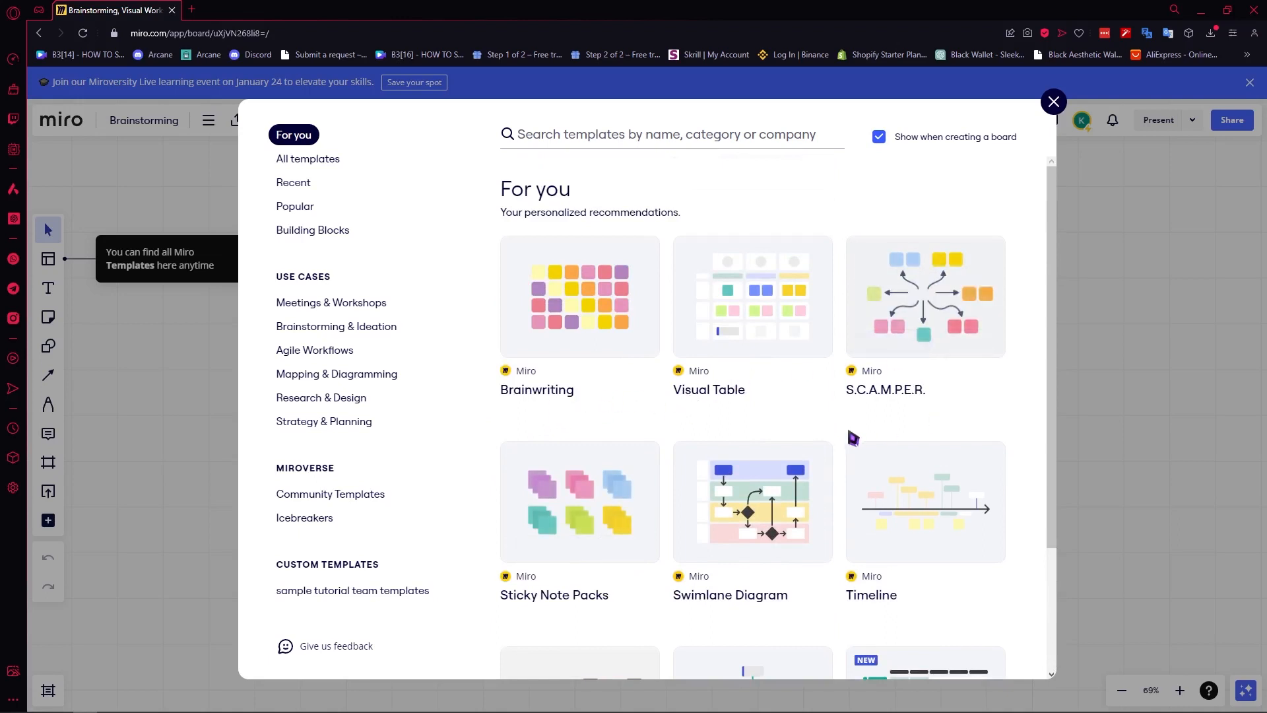
click(299, 161)
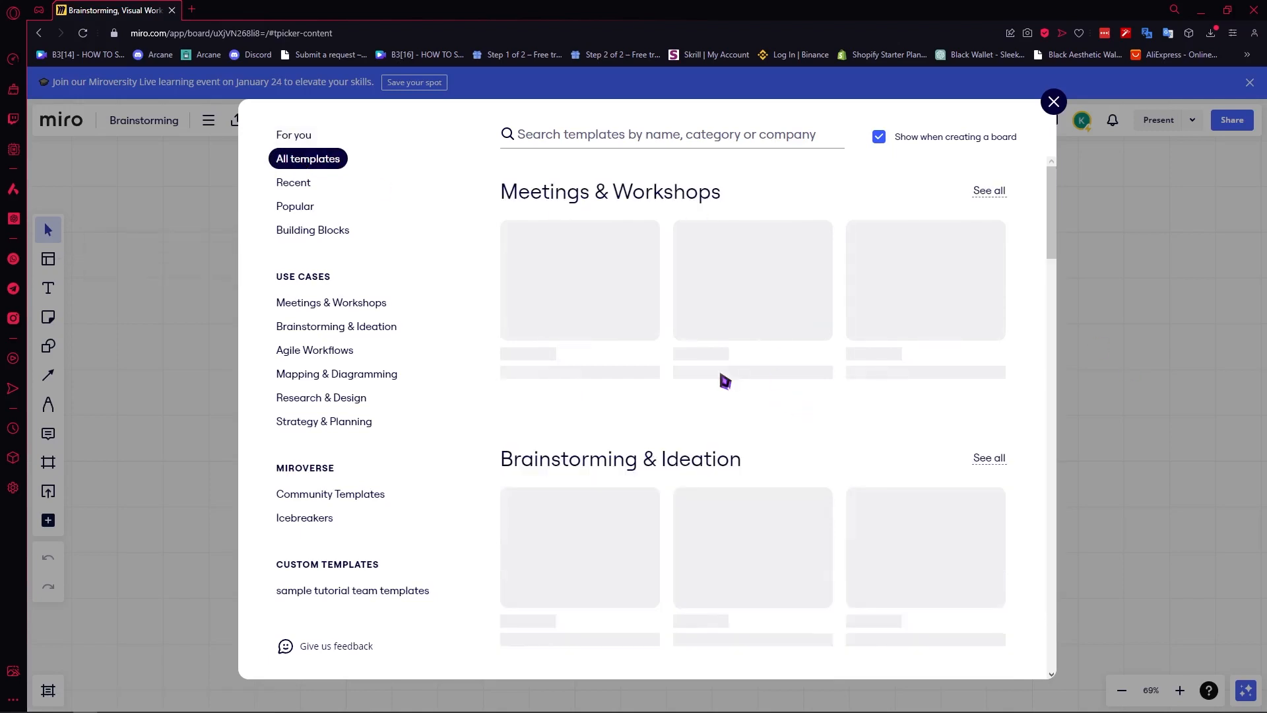
scroll(724, 379, down, 5)
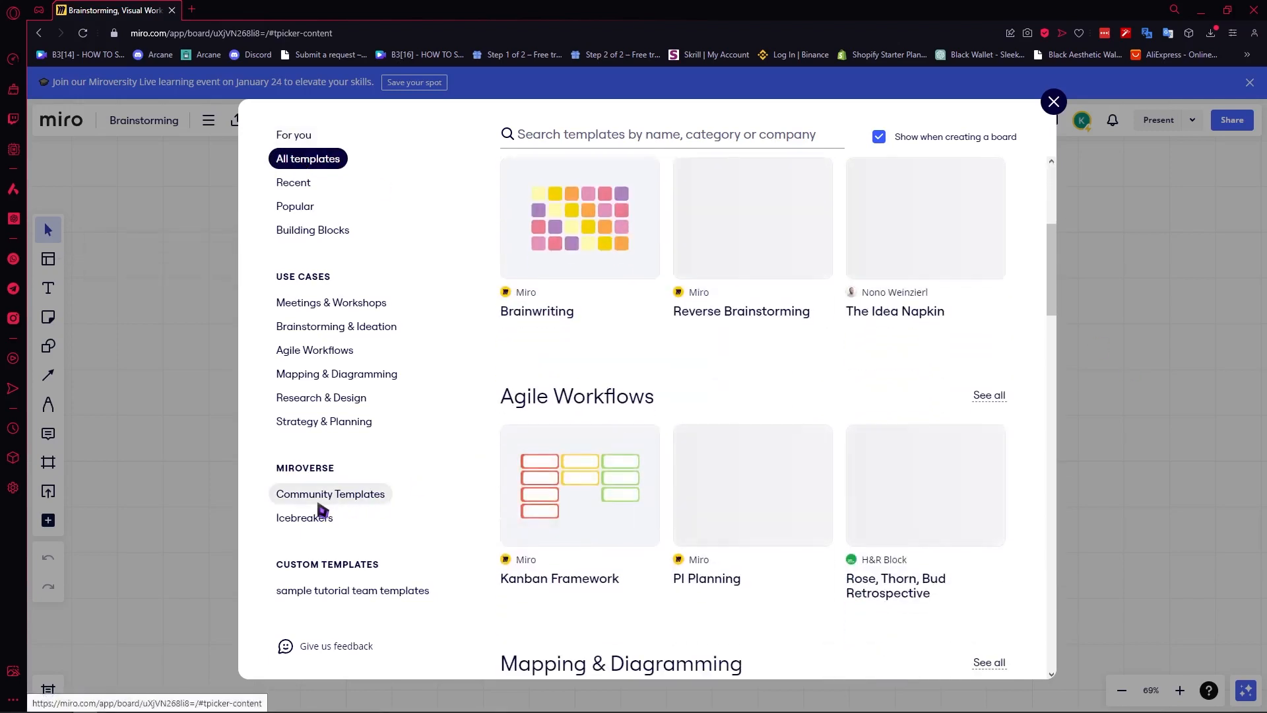
click(322, 502)
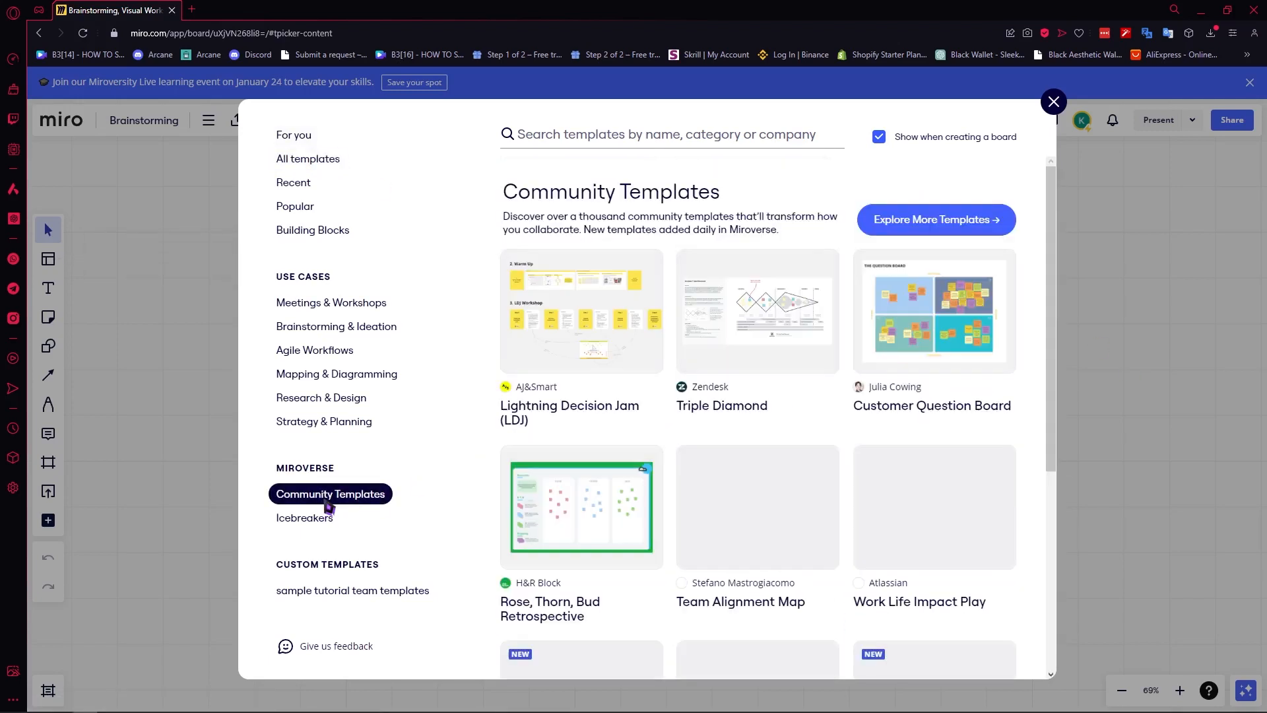
Preview the Rose, Thorn, Bud Retrospective template and add it to the board.
mouse_move(658, 459)
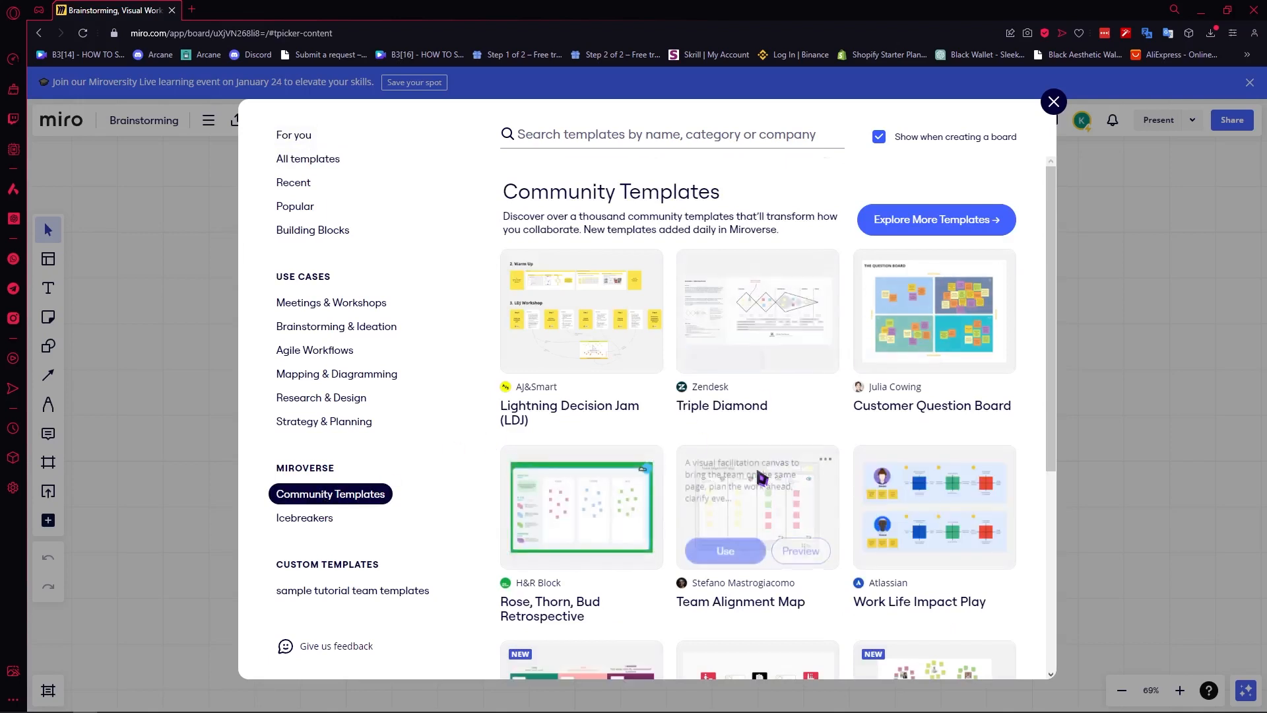
scroll(703, 396, down, 2)
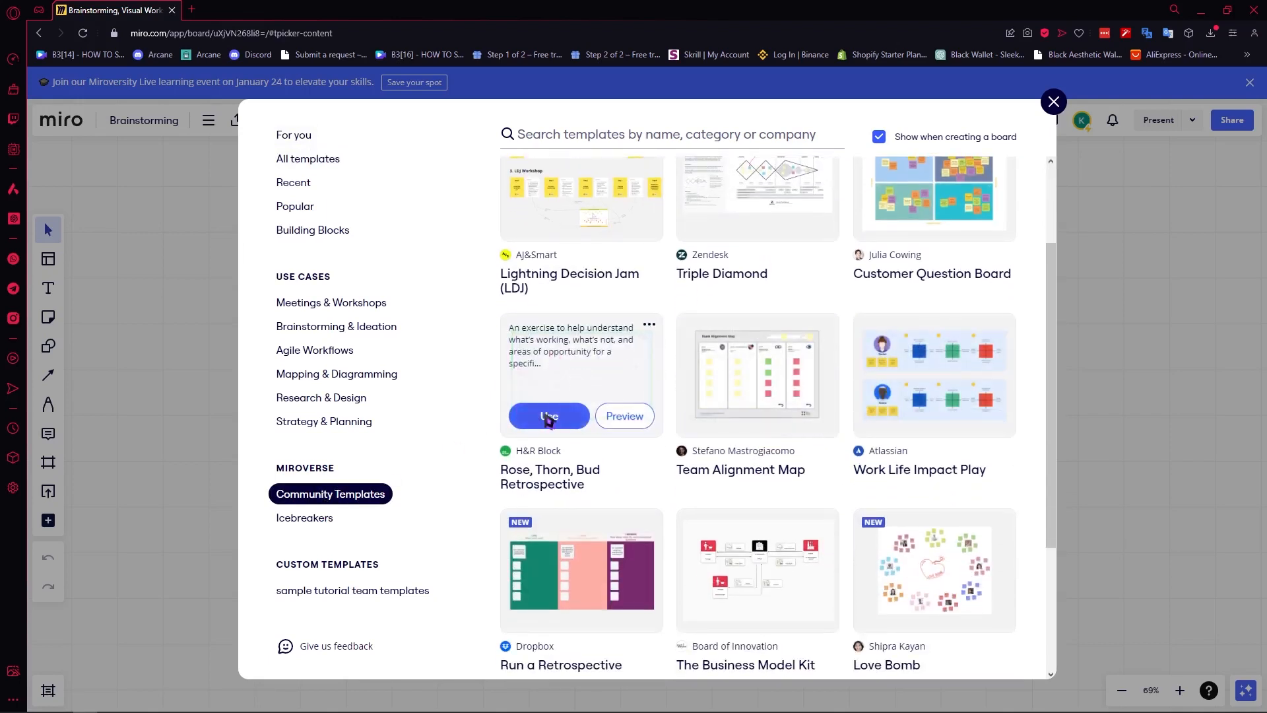
mouse_move(648, 433)
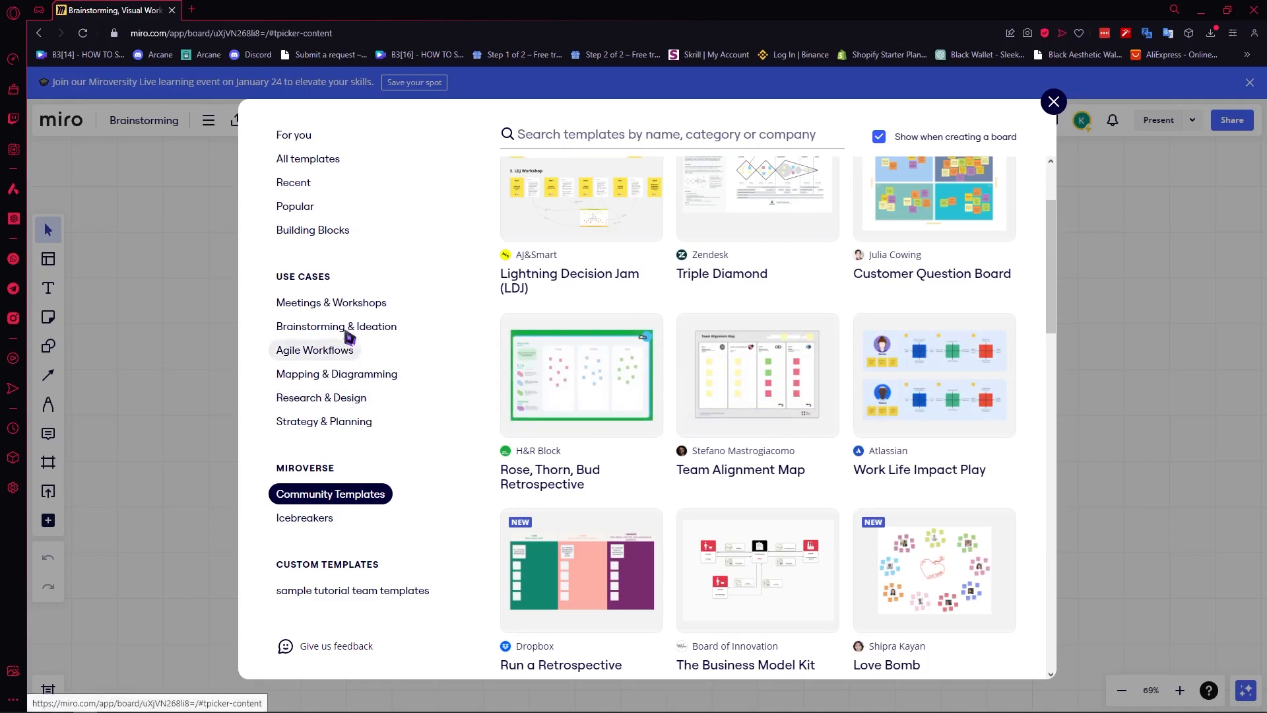
mouse_move(688, 344)
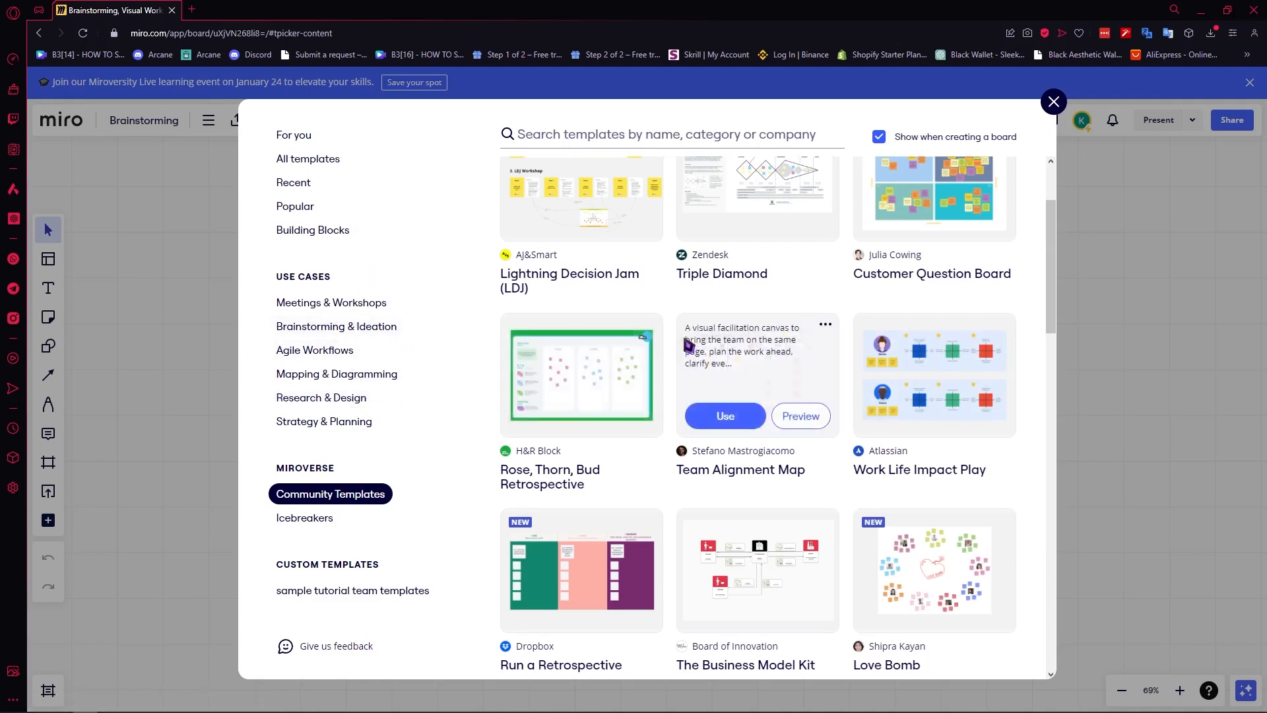
scroll(708, 325, down, 2)
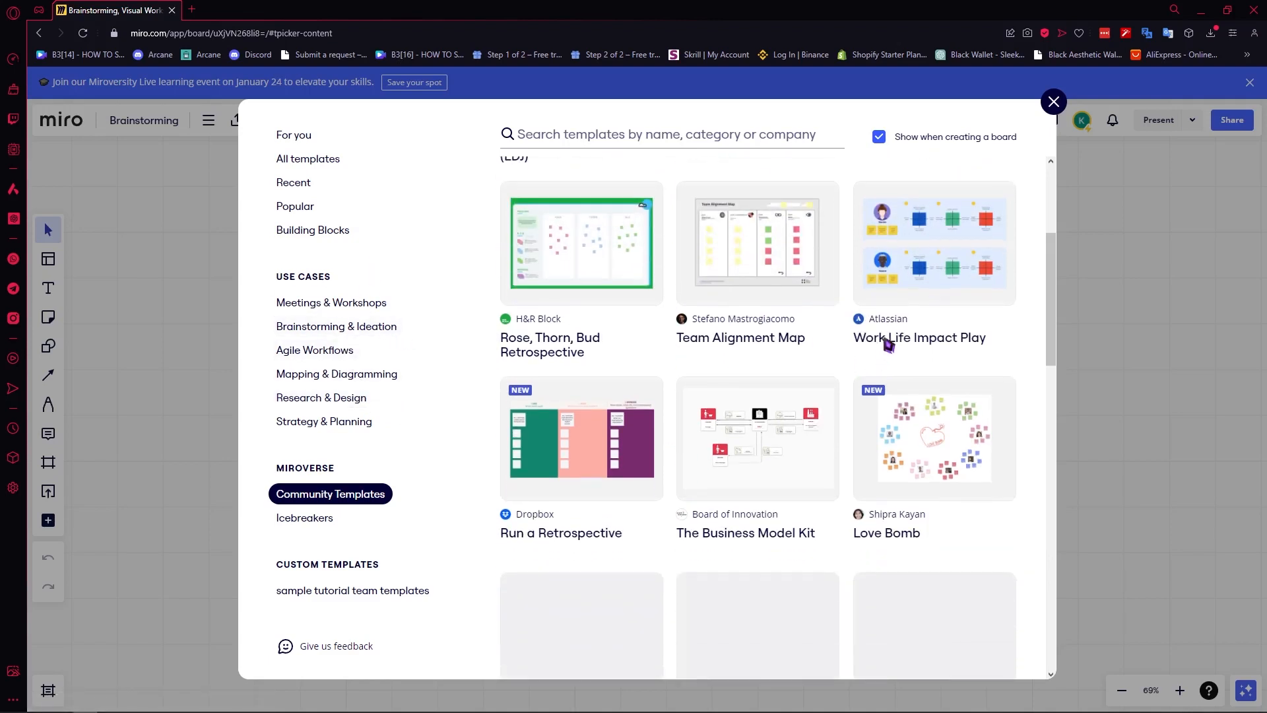
mouse_move(614, 249)
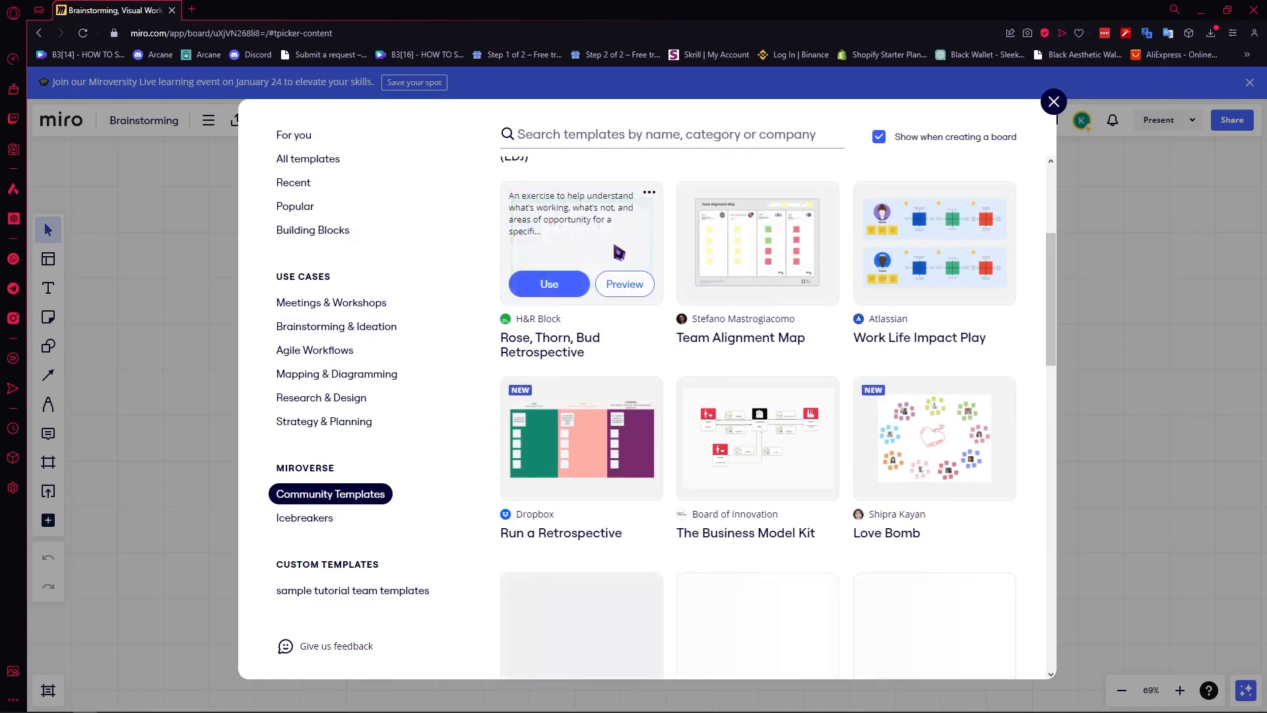
click(624, 284)
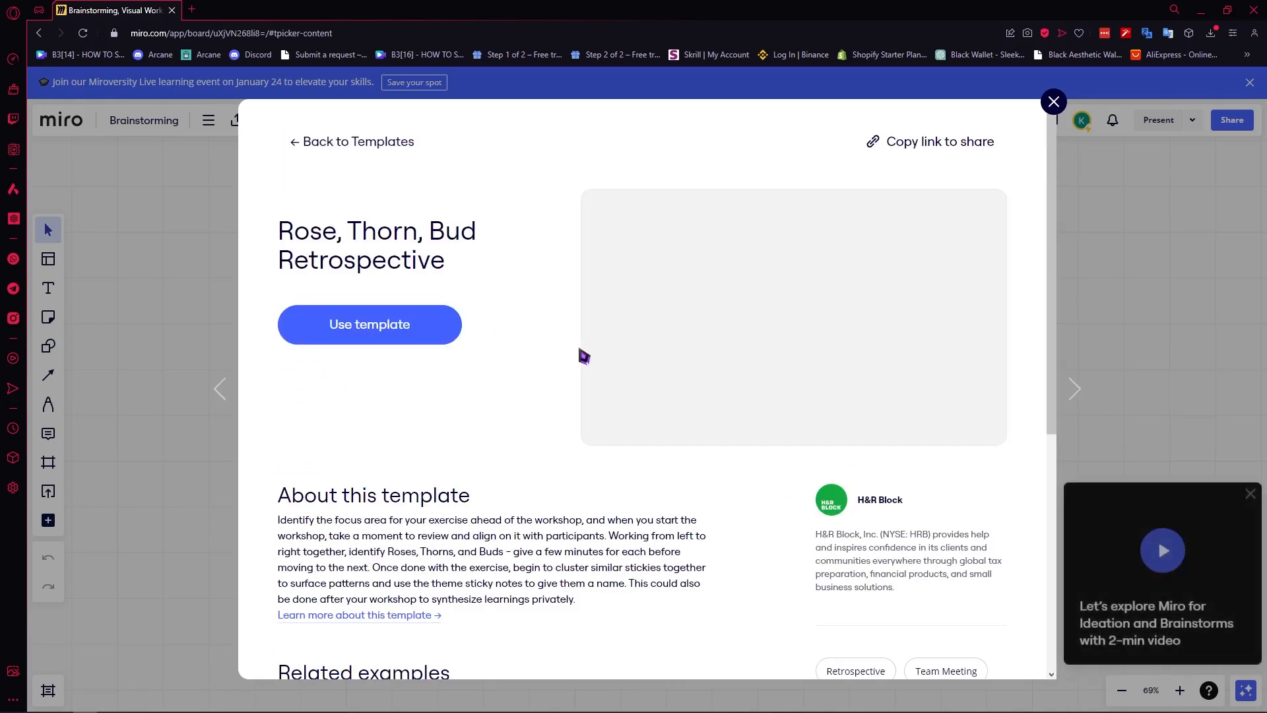
scroll(418, 492, down, 2)
scroll(424, 419, down, 4)
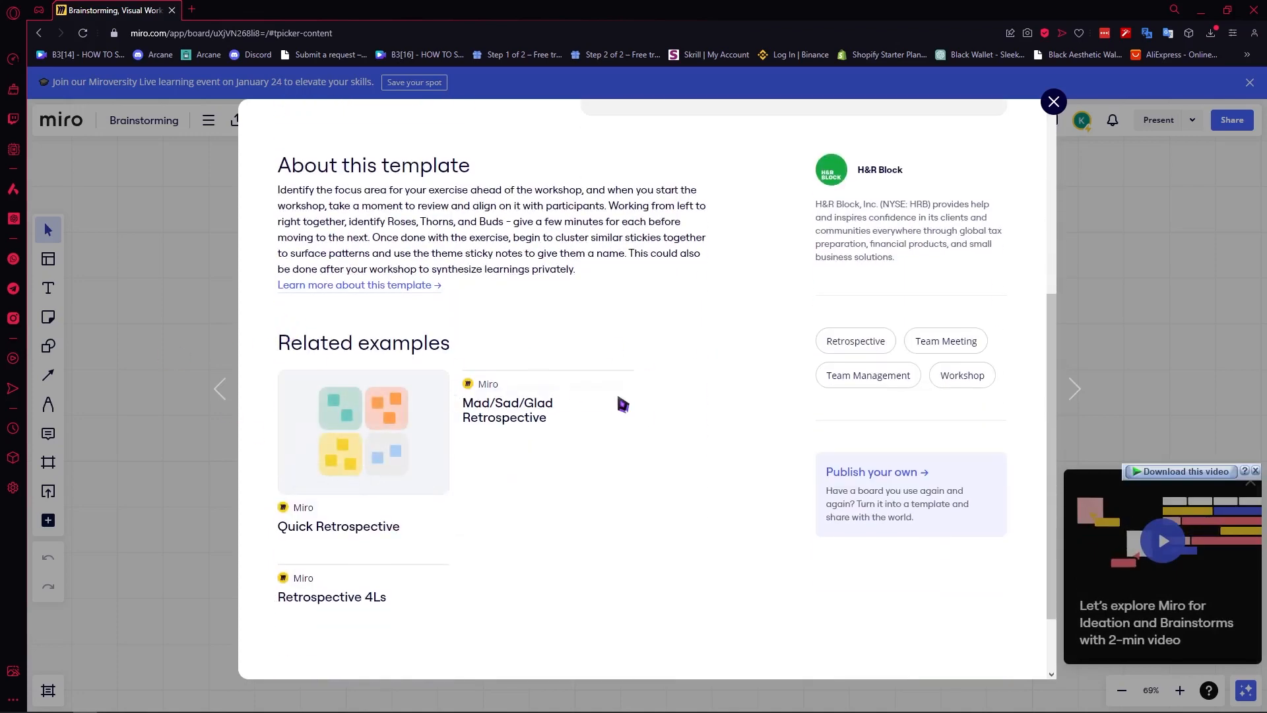
scroll(617, 403, up, 6)
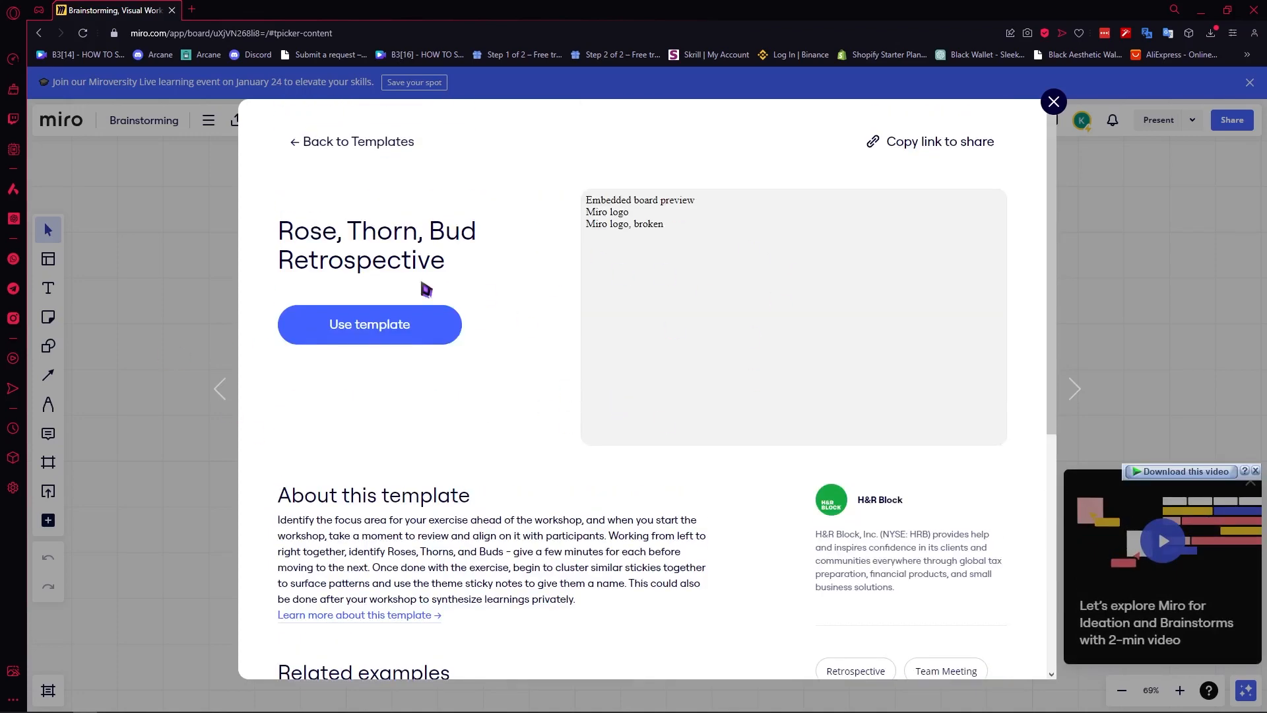
click(345, 328)
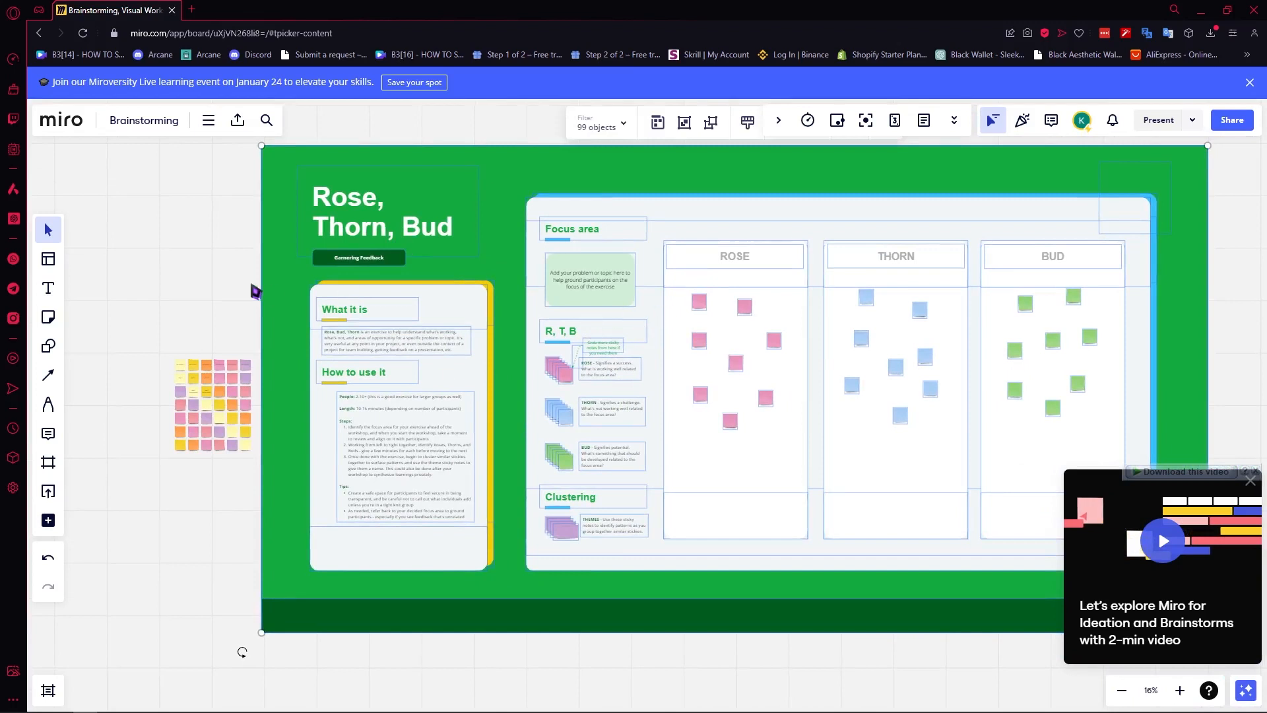
Select the template's green background, then the brainwriting sticky notes.
click(277, 291)
click(216, 276)
drag(207, 276, 174, 454)
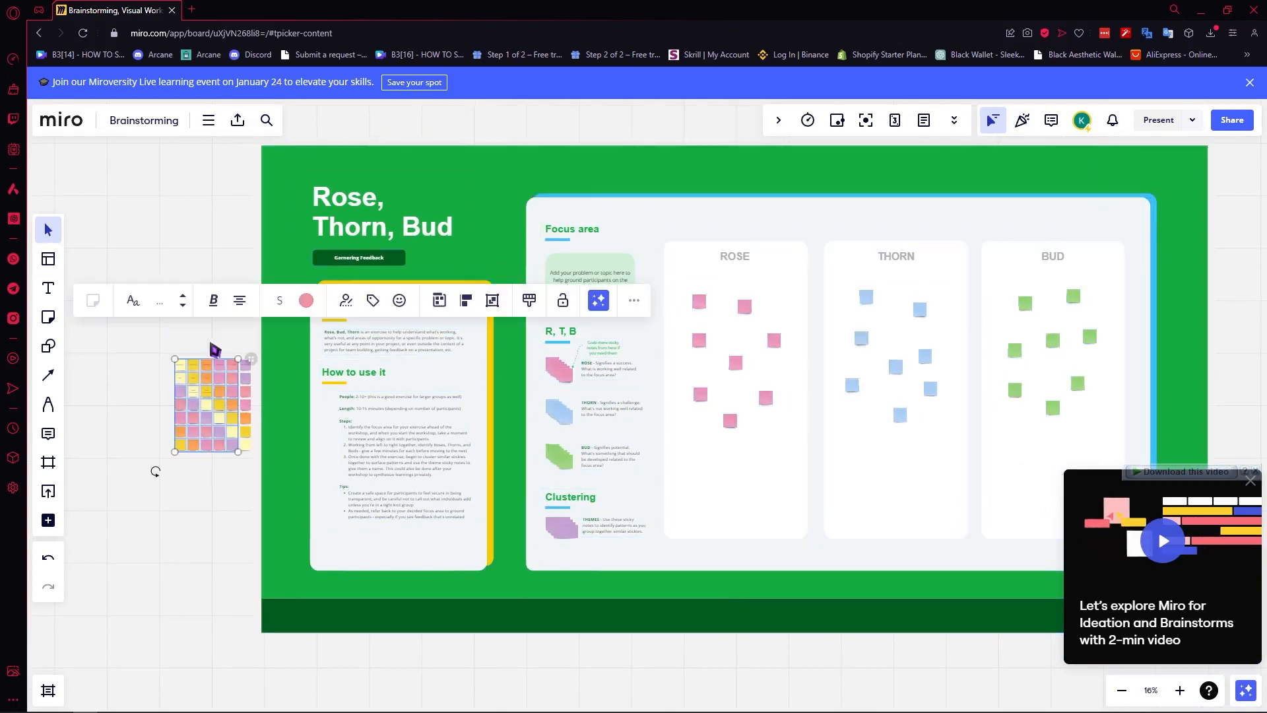
Shrink the green background from its top-left corner, then undo to restore its size.
click(487, 202)
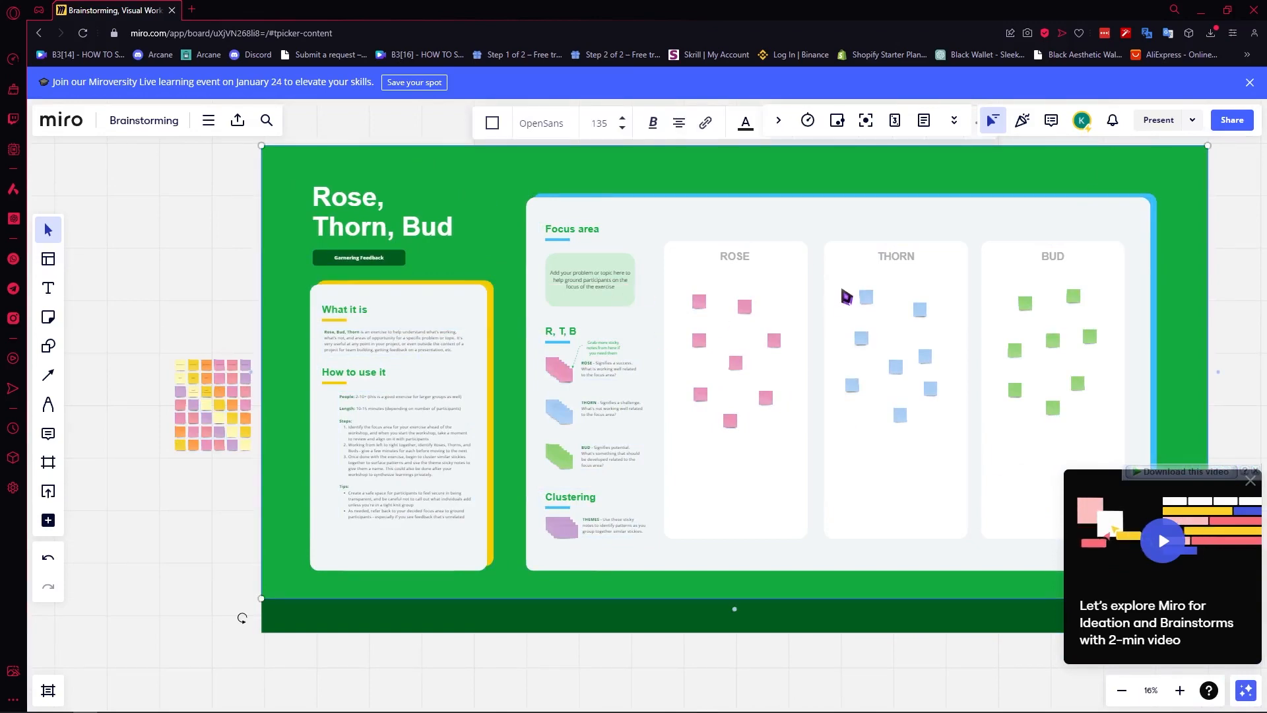
scroll(753, 317, up, 2)
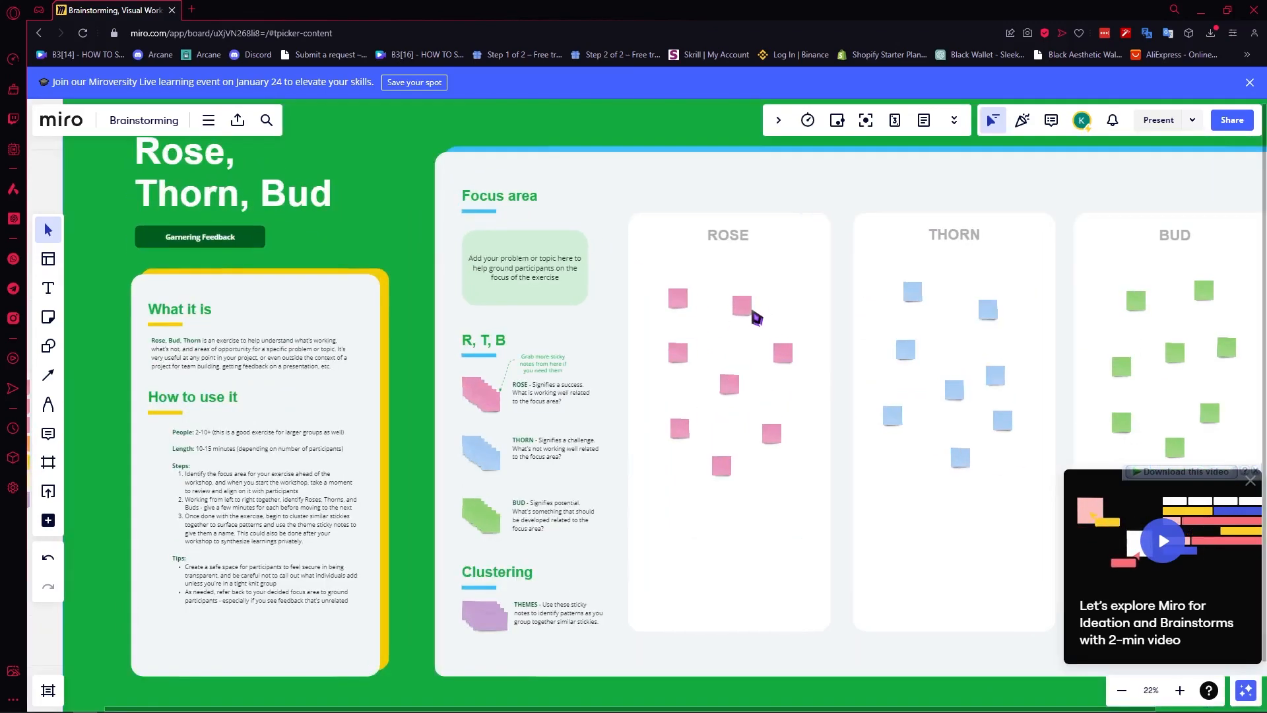
scroll(753, 318, down, 4)
scroll(748, 328, up, 1)
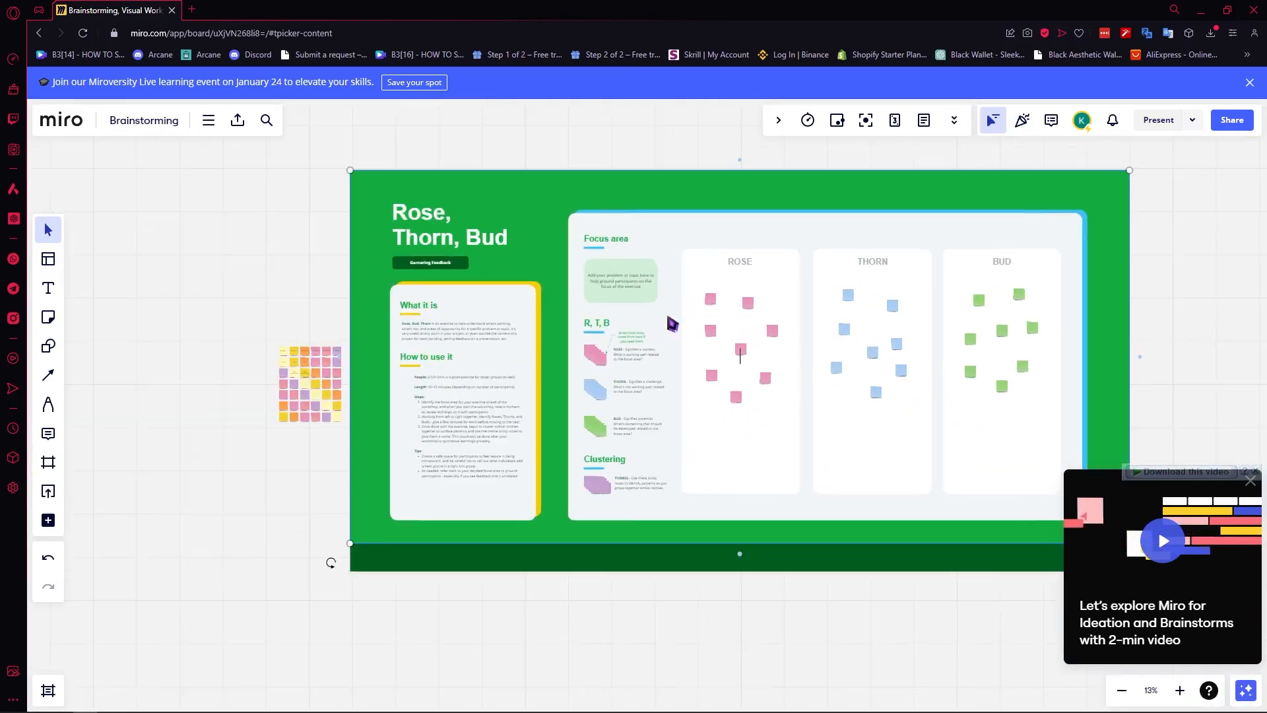
drag(353, 178, 589, 288)
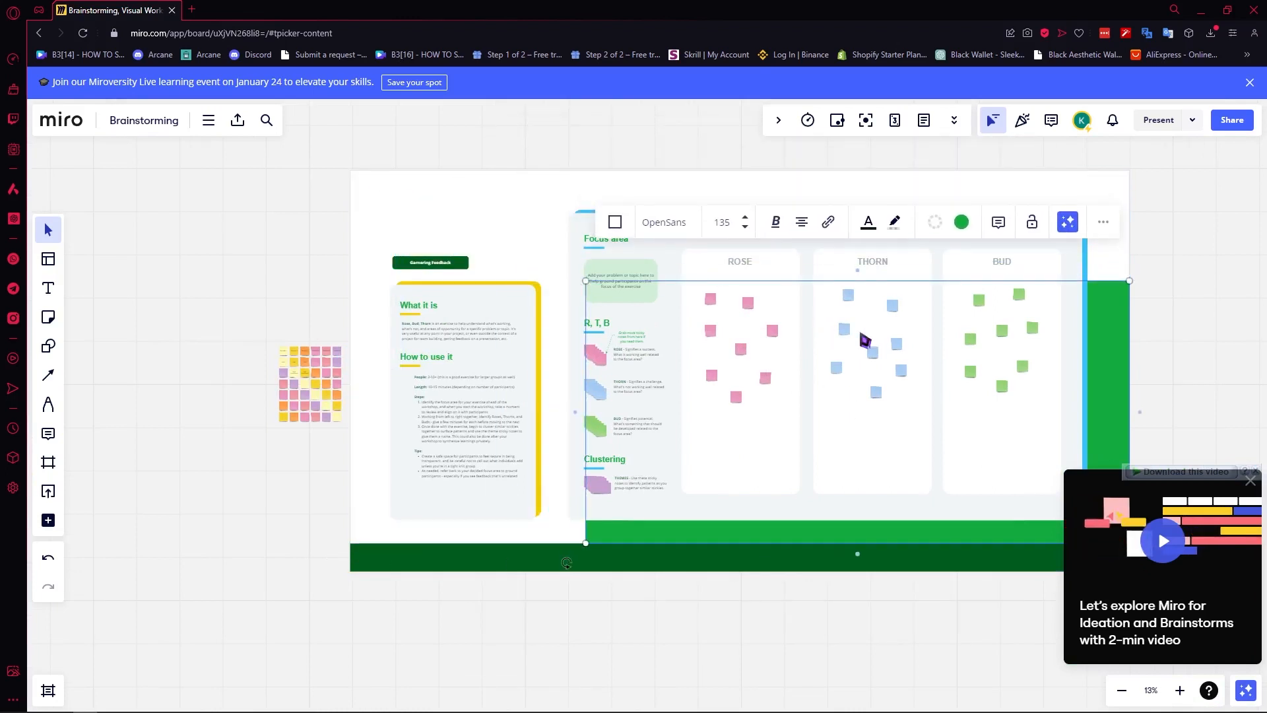
click(1237, 246)
key(ctrl+z)
key(ctrl+z)
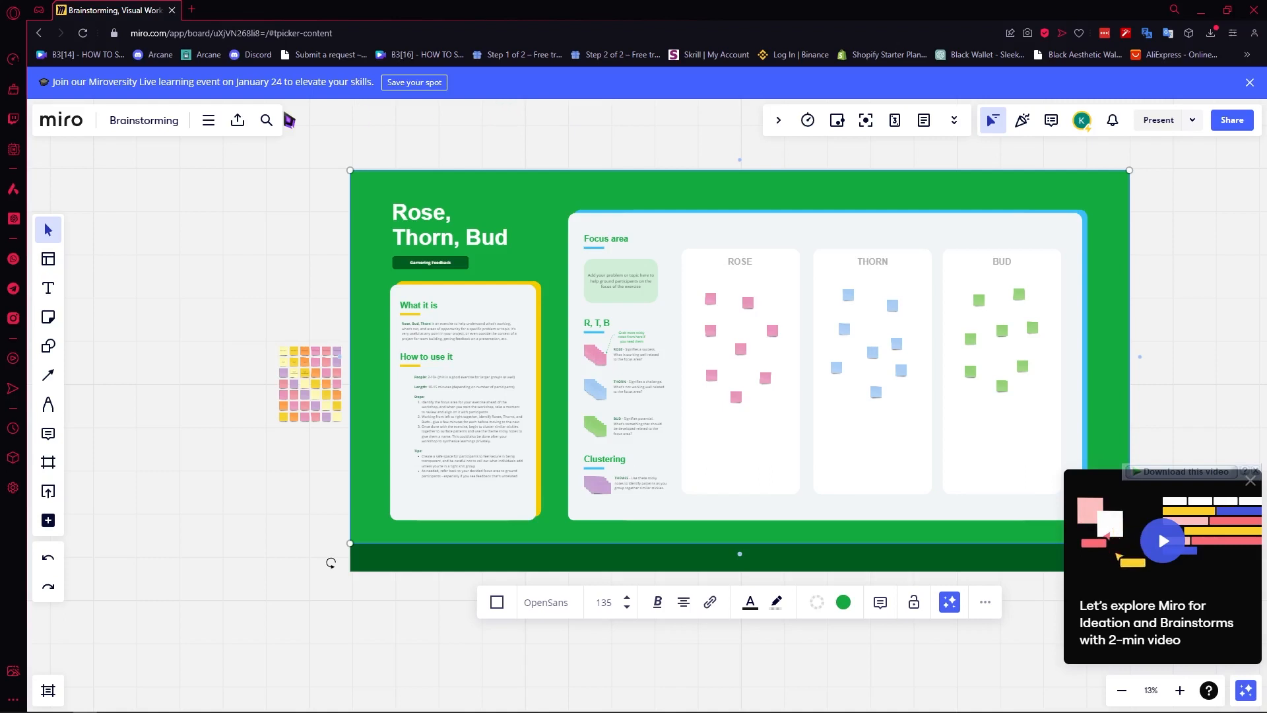
Clear the template selection and bring the empty canvas left of the template into view.
click(49, 231)
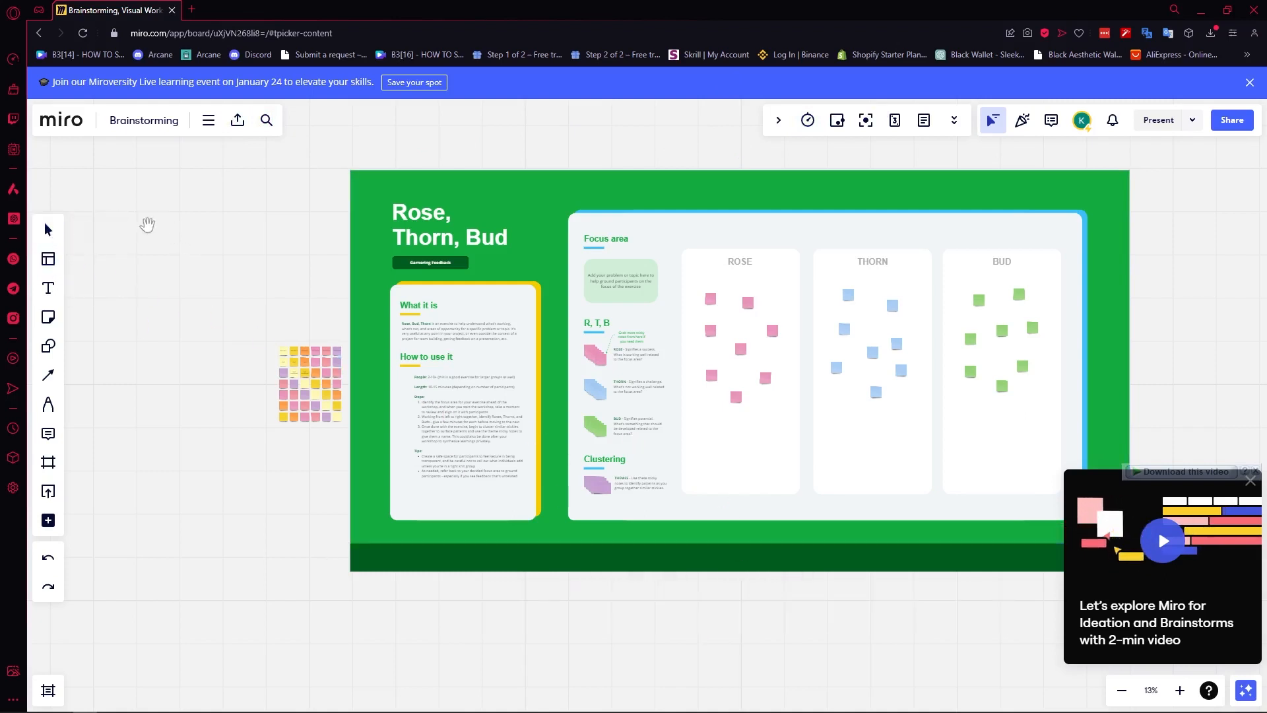
drag(148, 226, 368, 257)
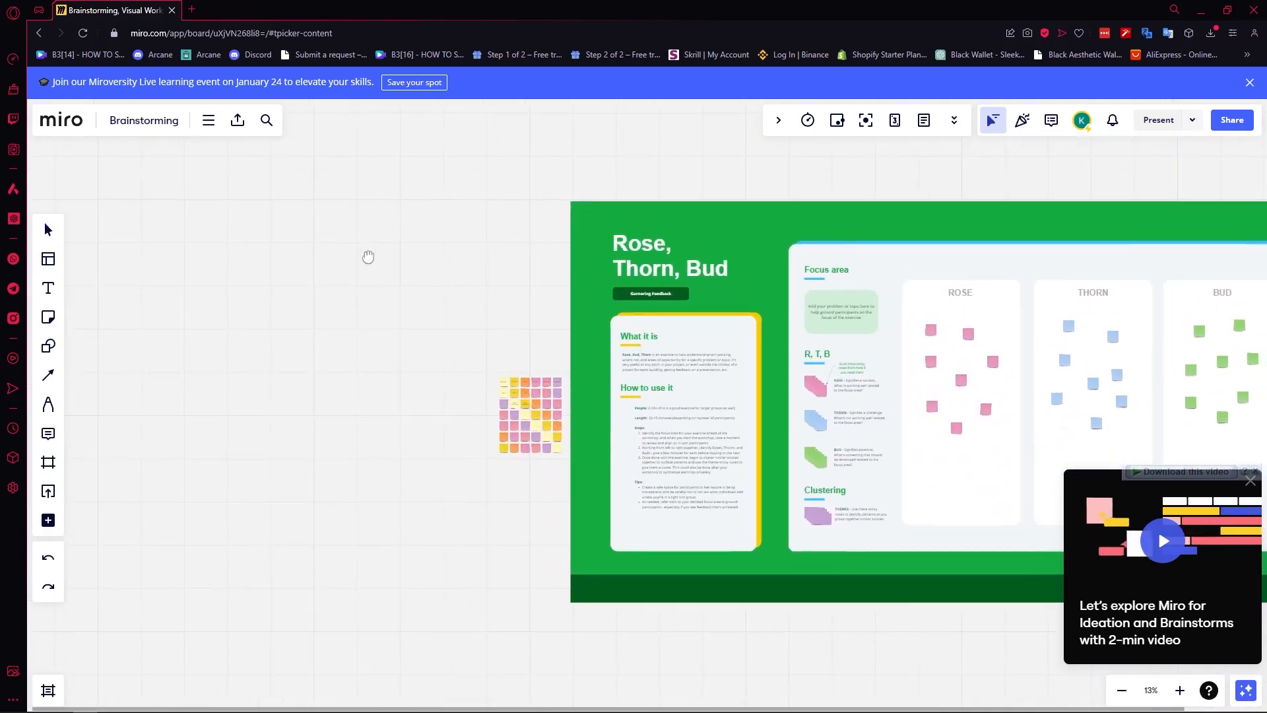
scroll(367, 254, down, 4)
scroll(366, 255, down, 1)
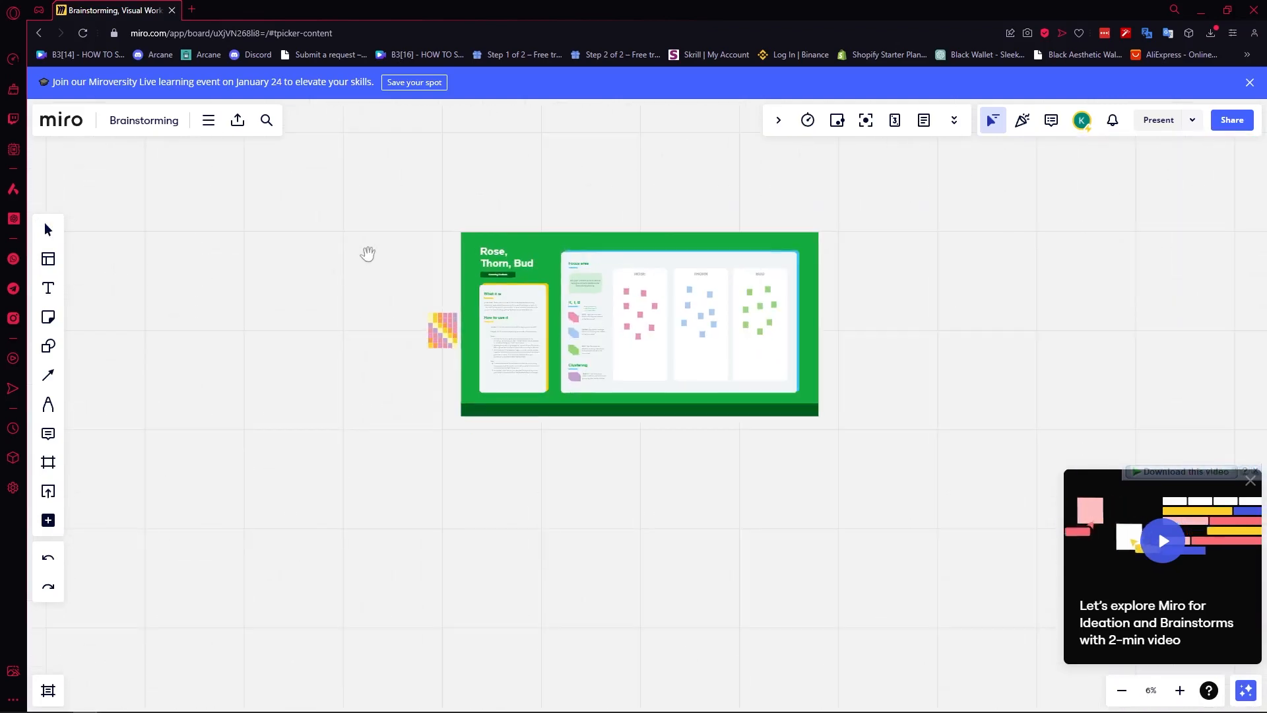
scroll(363, 271, up, 5)
click(48, 288)
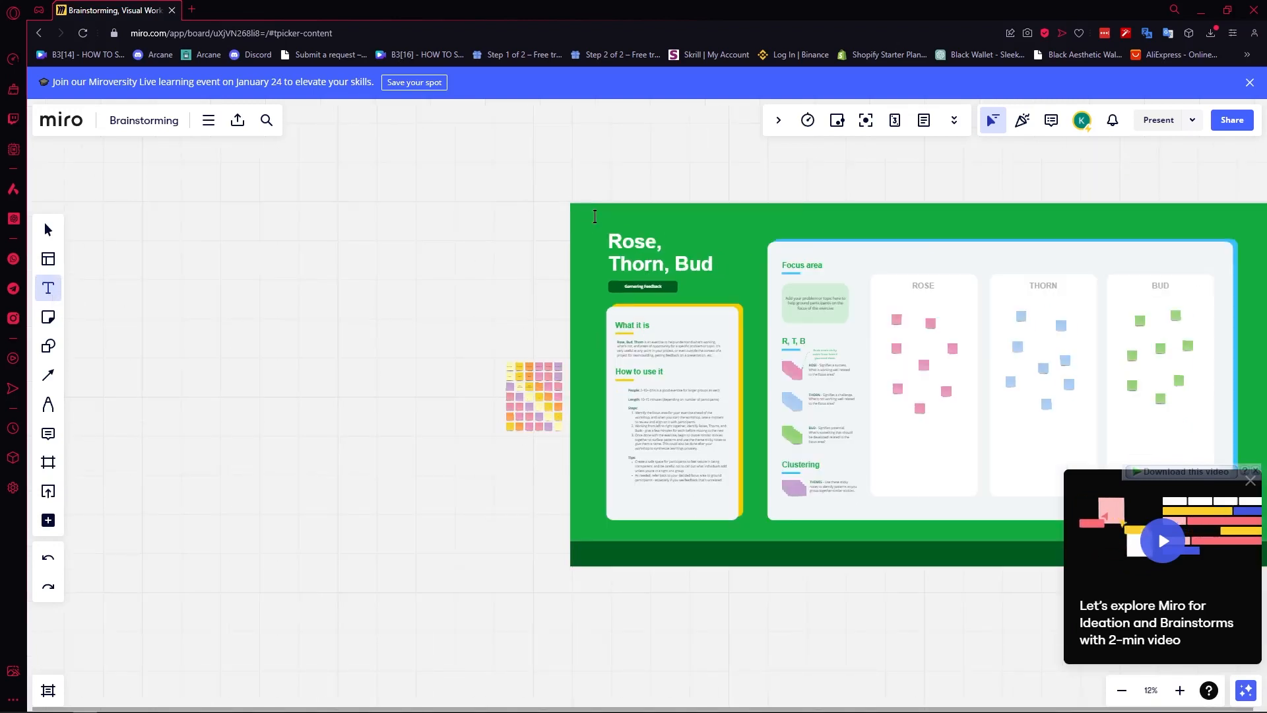
Place a 'this is a tutorial' text box above the template title.
click(594, 217)
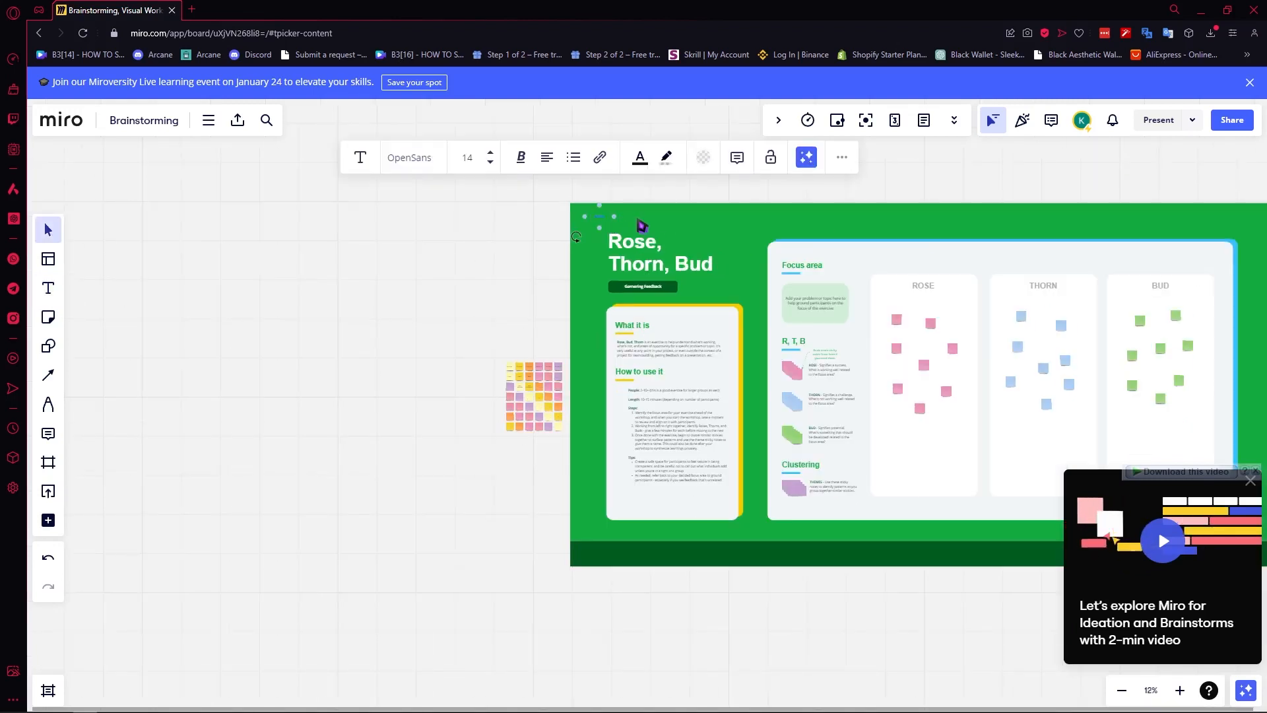
drag(614, 217, 613, 215)
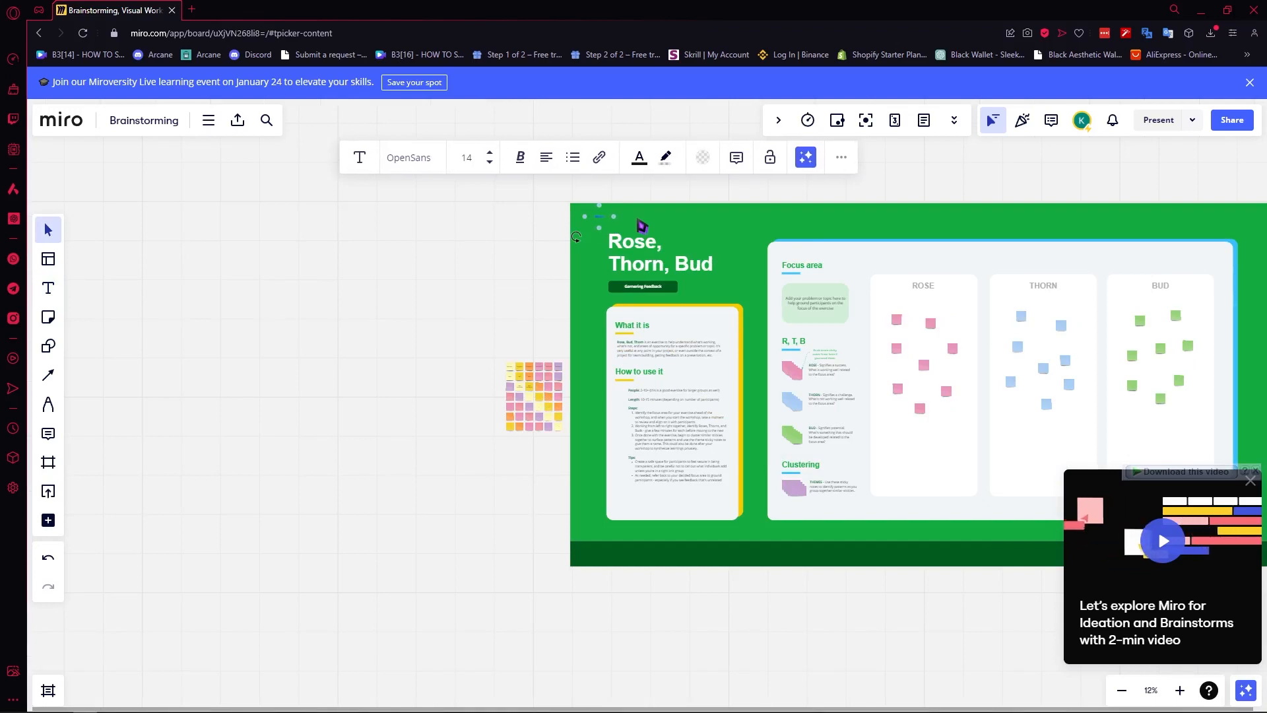
scroll(642, 227, up, 10)
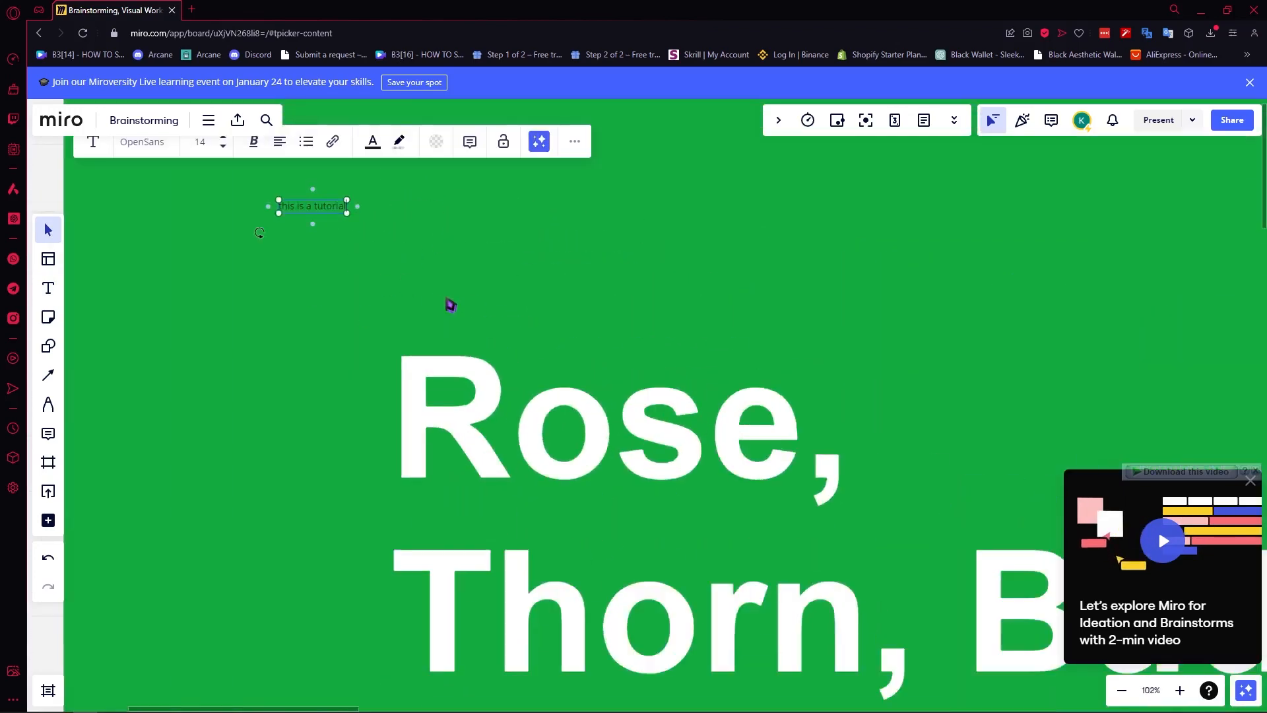
scroll(450, 304, down, 5)
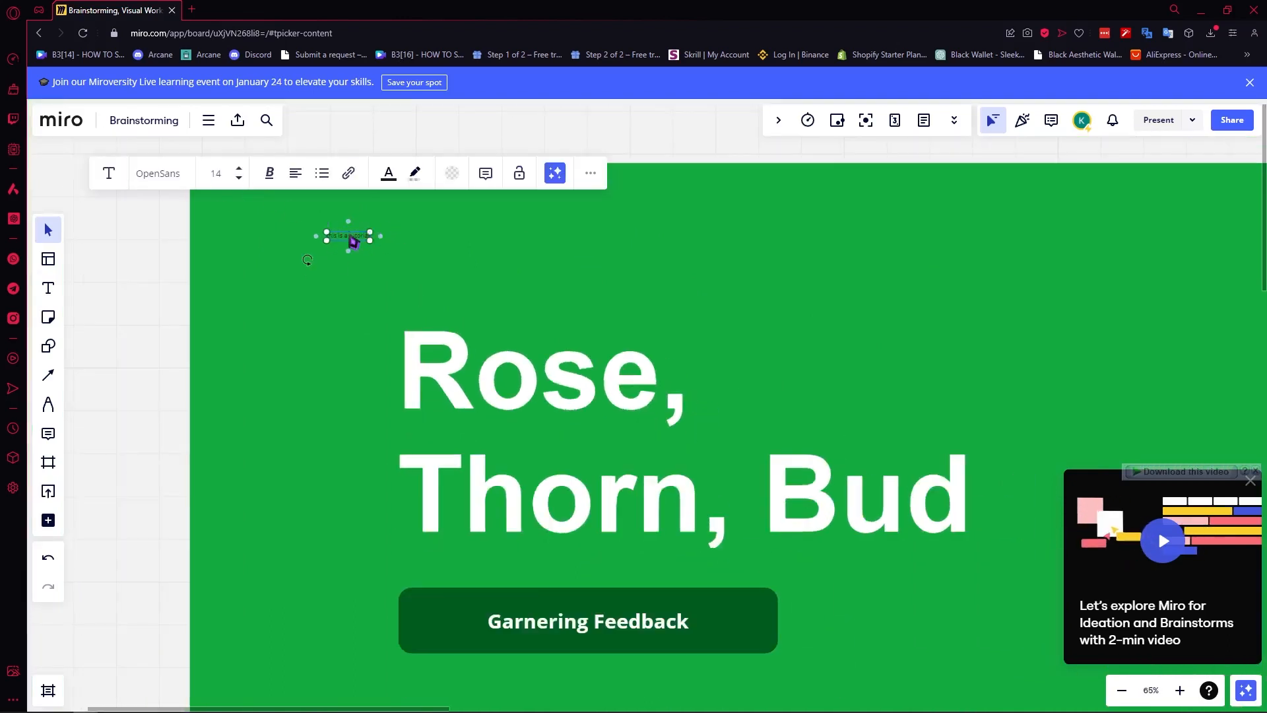
Set the tutorial text's font size to 100.
click(217, 174)
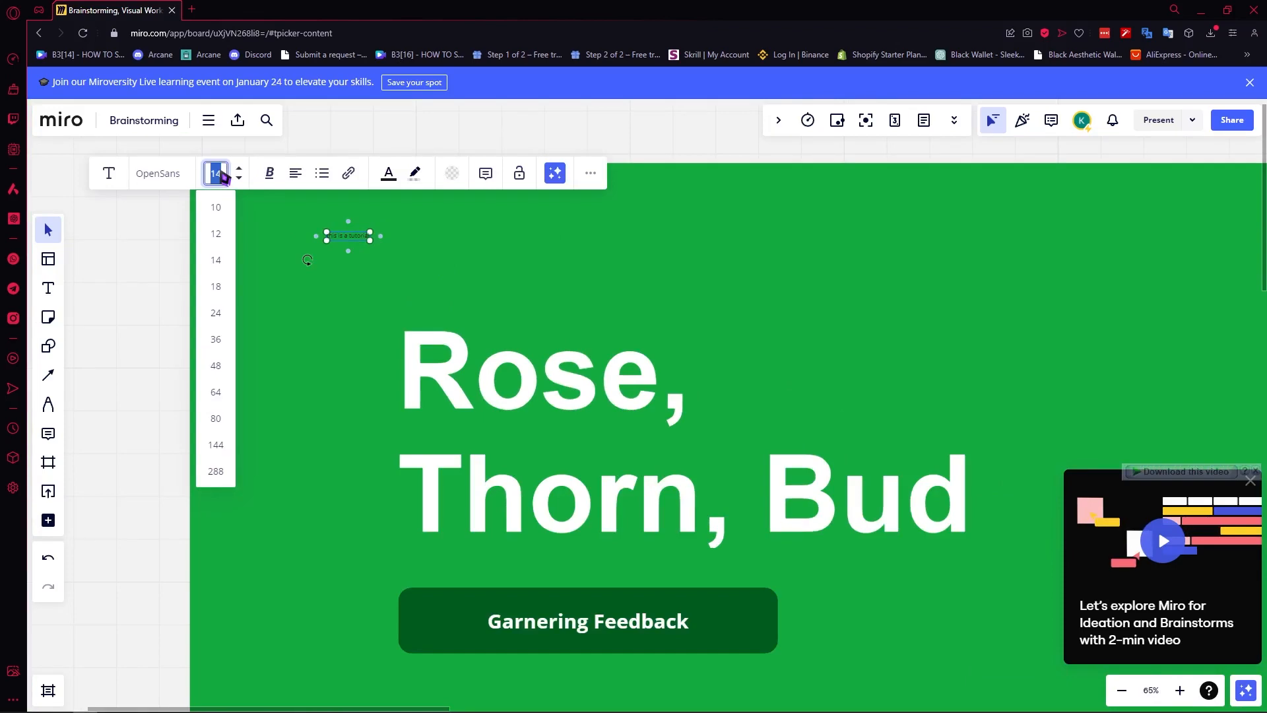
text(100)
key(Return)
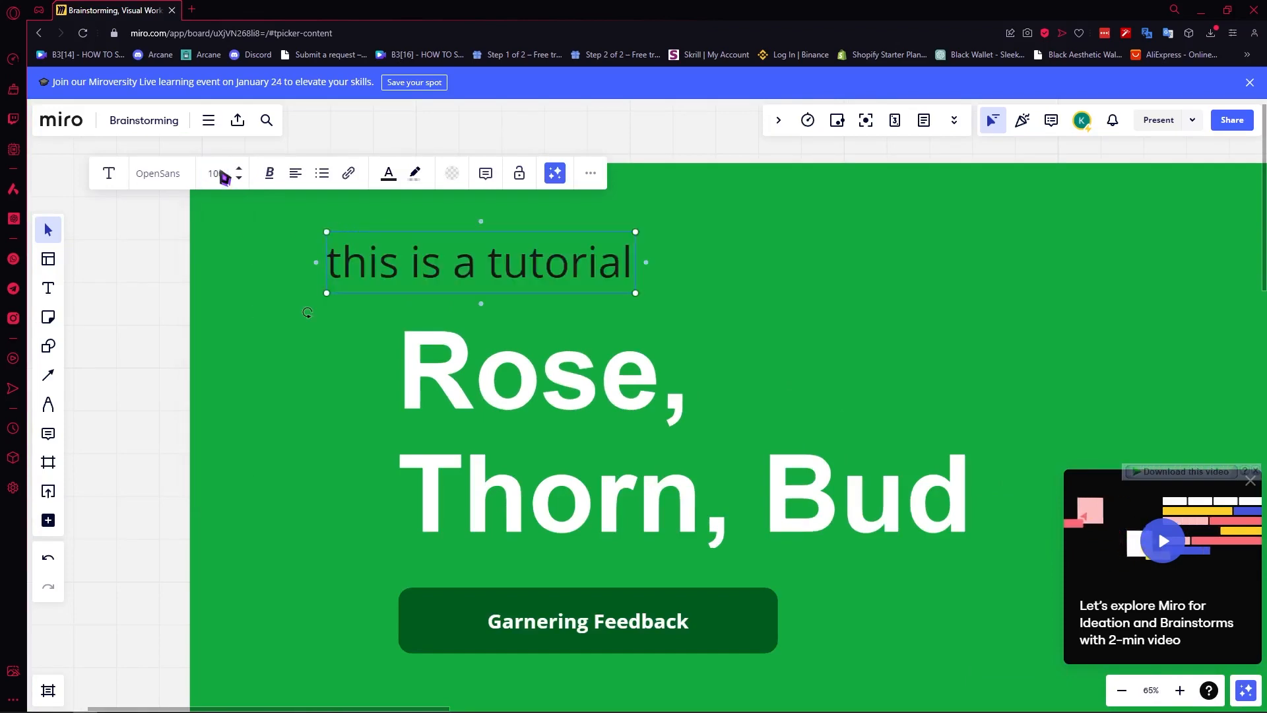
scroll(426, 327, down, 5)
scroll(427, 323, down, 1)
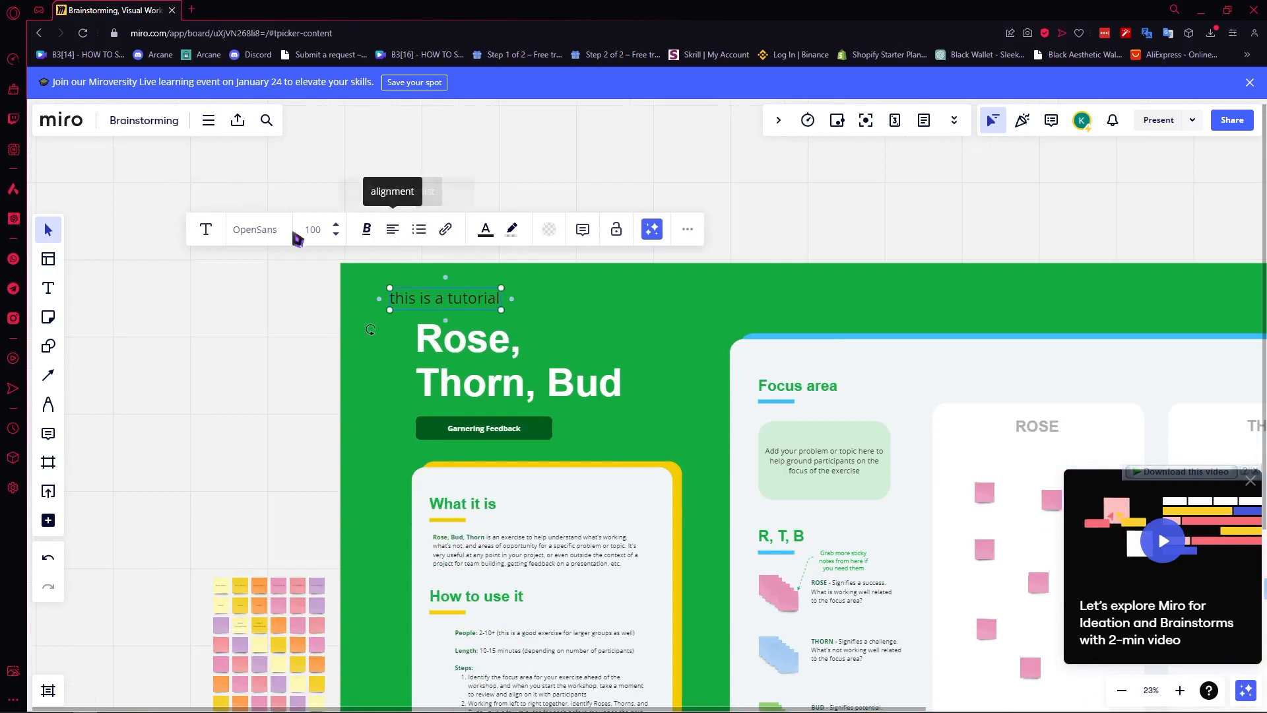
Convert the 'this is a tutorial' text into a card.
click(213, 233)
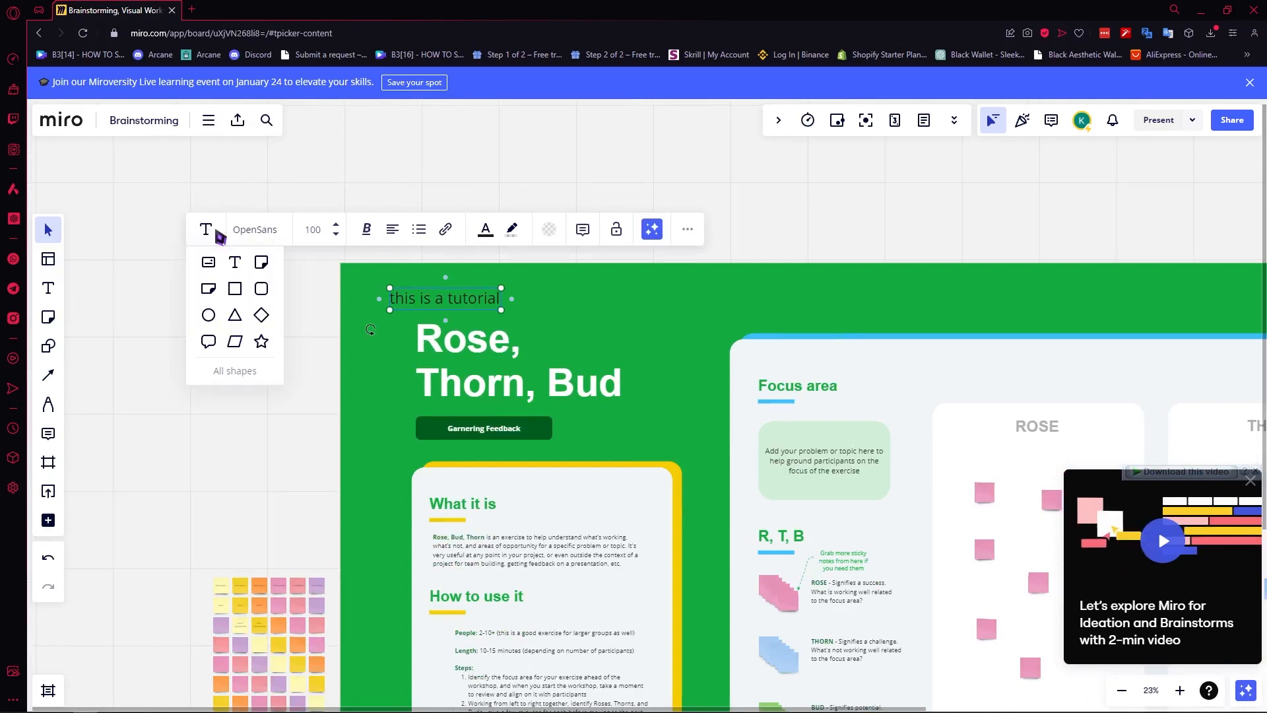
click(209, 262)
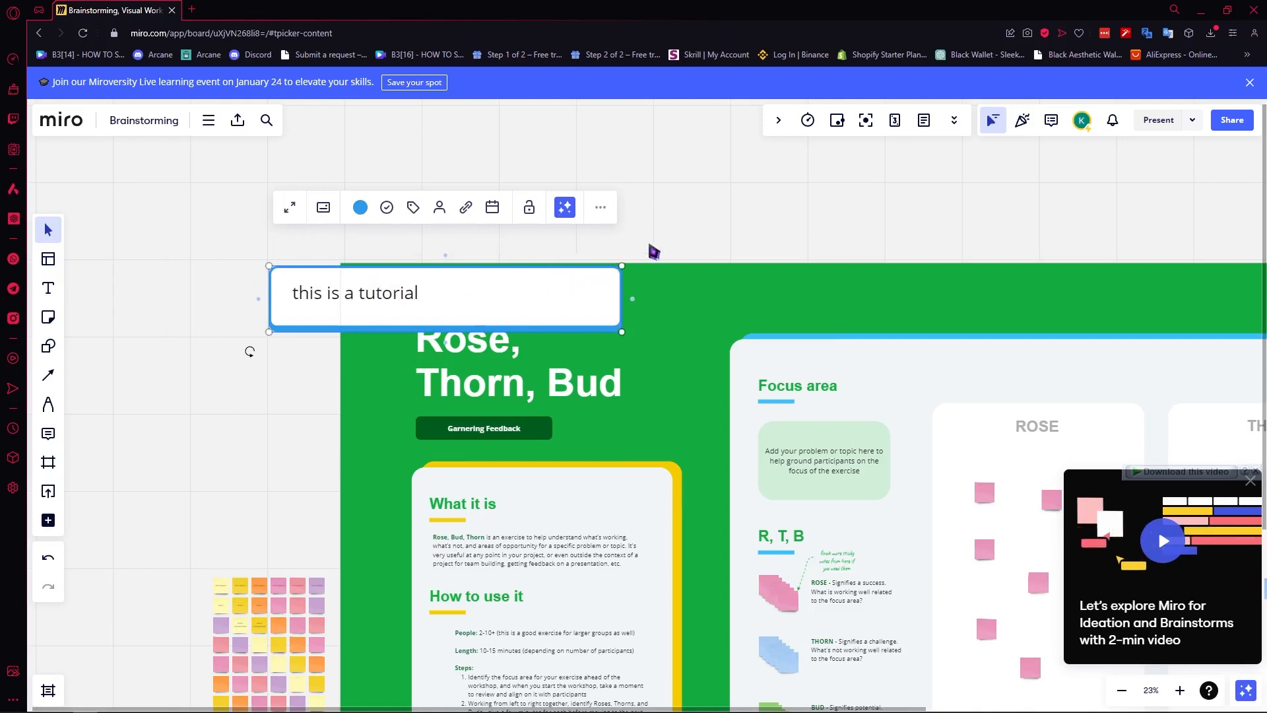
click(693, 221)
scroll(700, 218, down, 3)
Move the card left of the template, above the sticky-note grid.
drag(597, 239, 279, 386)
scroll(277, 434, up, 5)
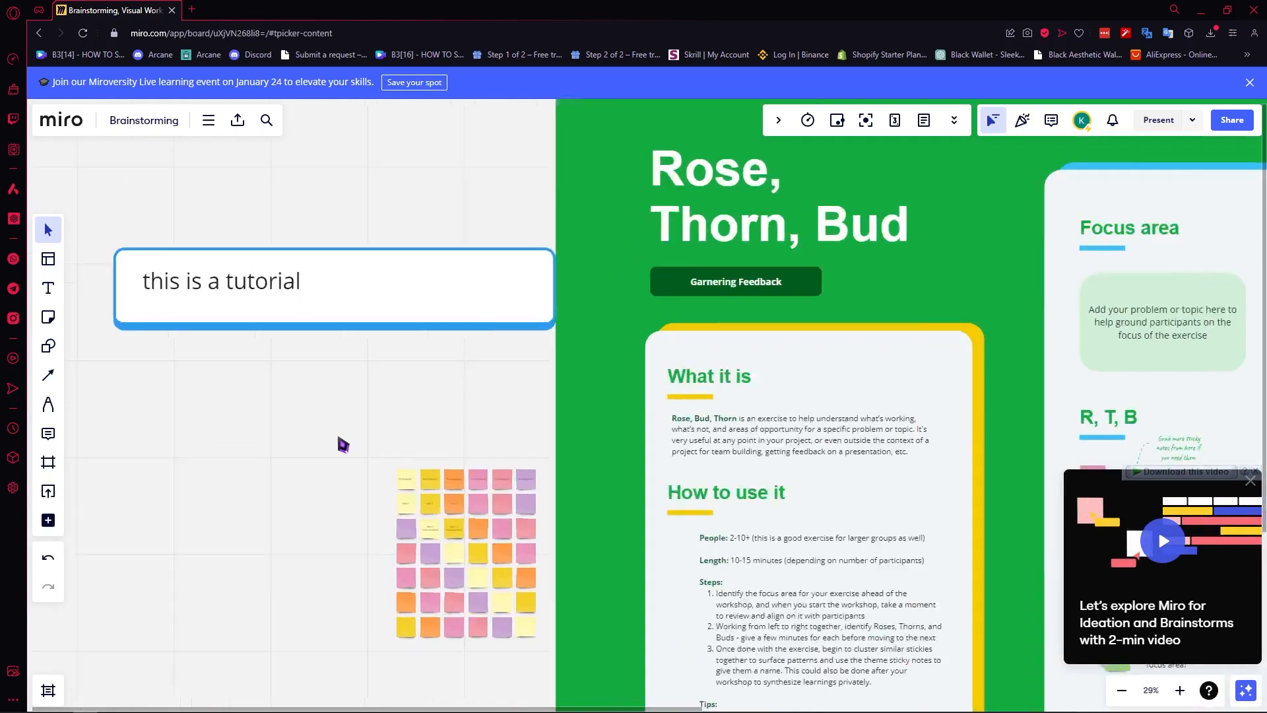
scroll(442, 505, up, 3)
drag(424, 186, 421, 359)
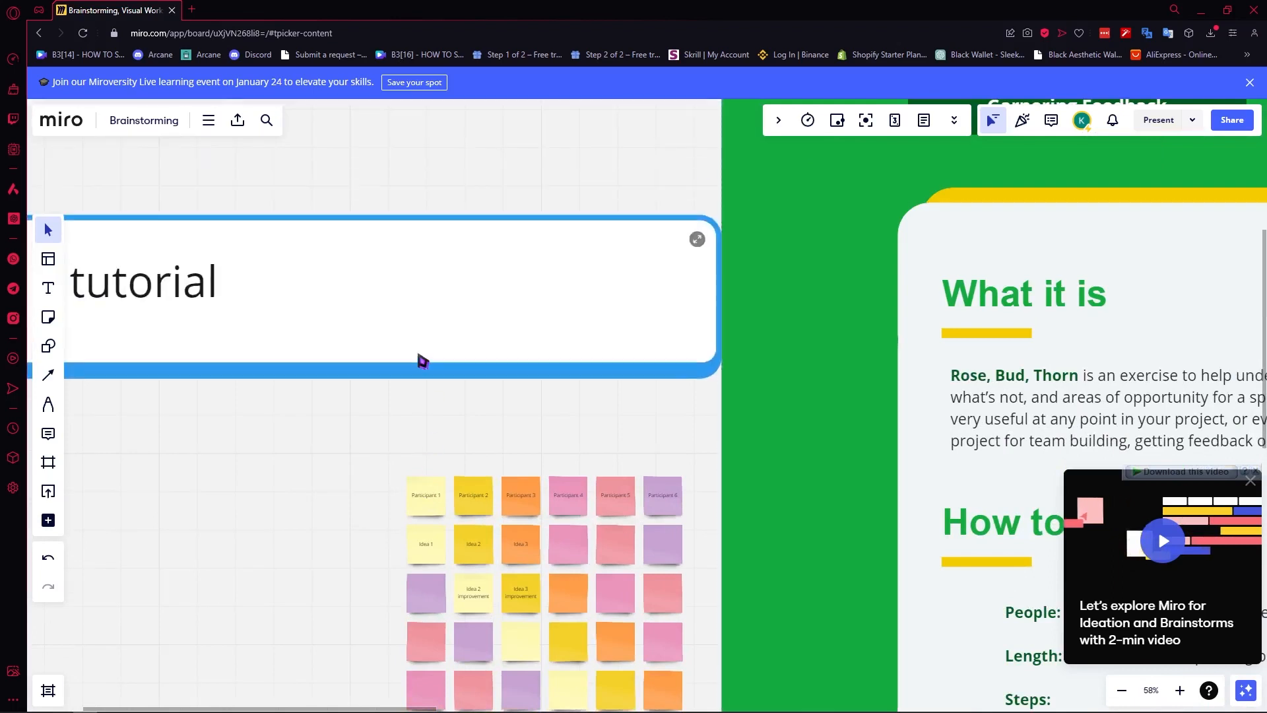
scroll(432, 494, up, 2)
click(434, 495)
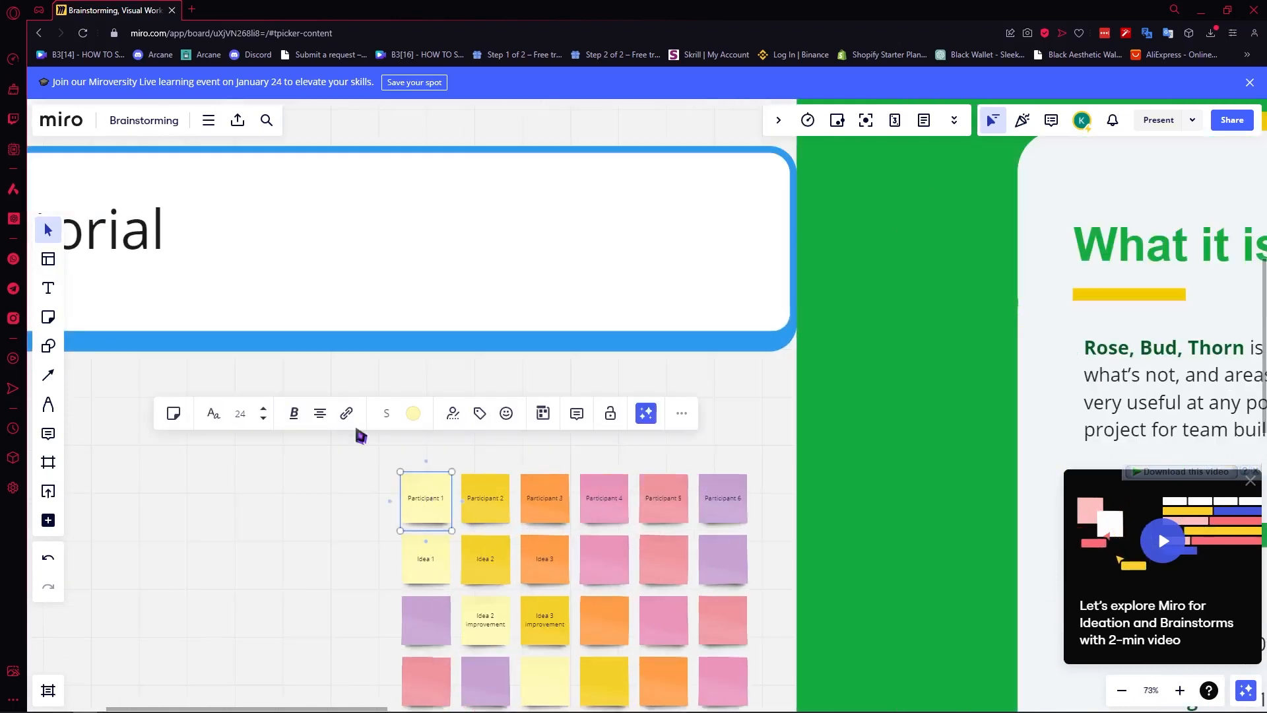
click(47, 374)
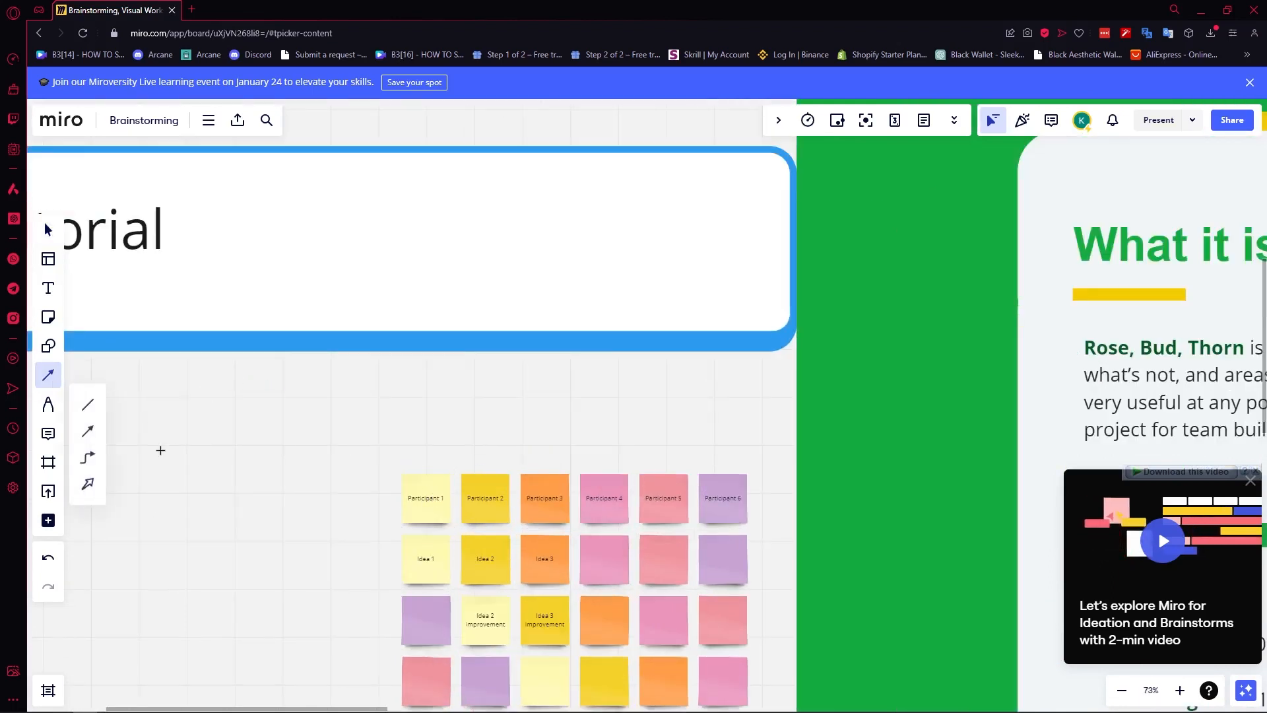
Draw a curved arrow from the Participant 1 sticky note to the tutorial card's bottom anchor.
click(88, 430)
drag(435, 489, 338, 303)
drag(315, 252, 248, 350)
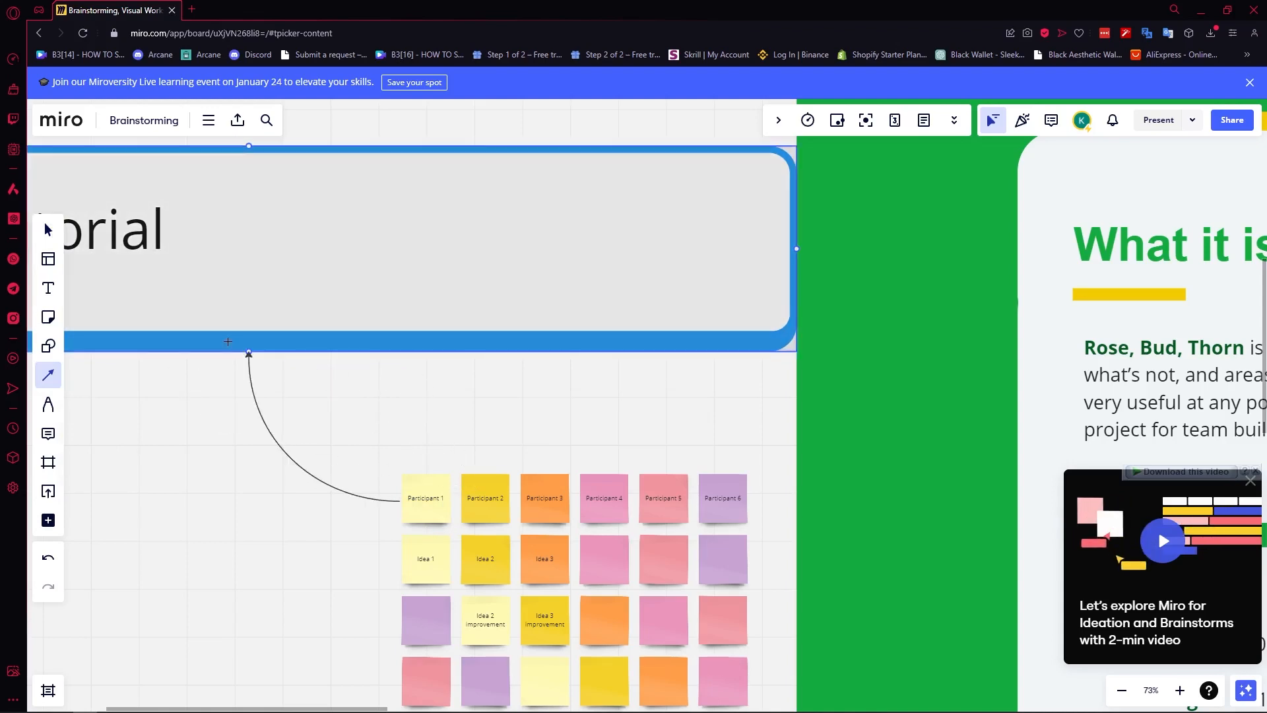
scroll(450, 417, down, 3)
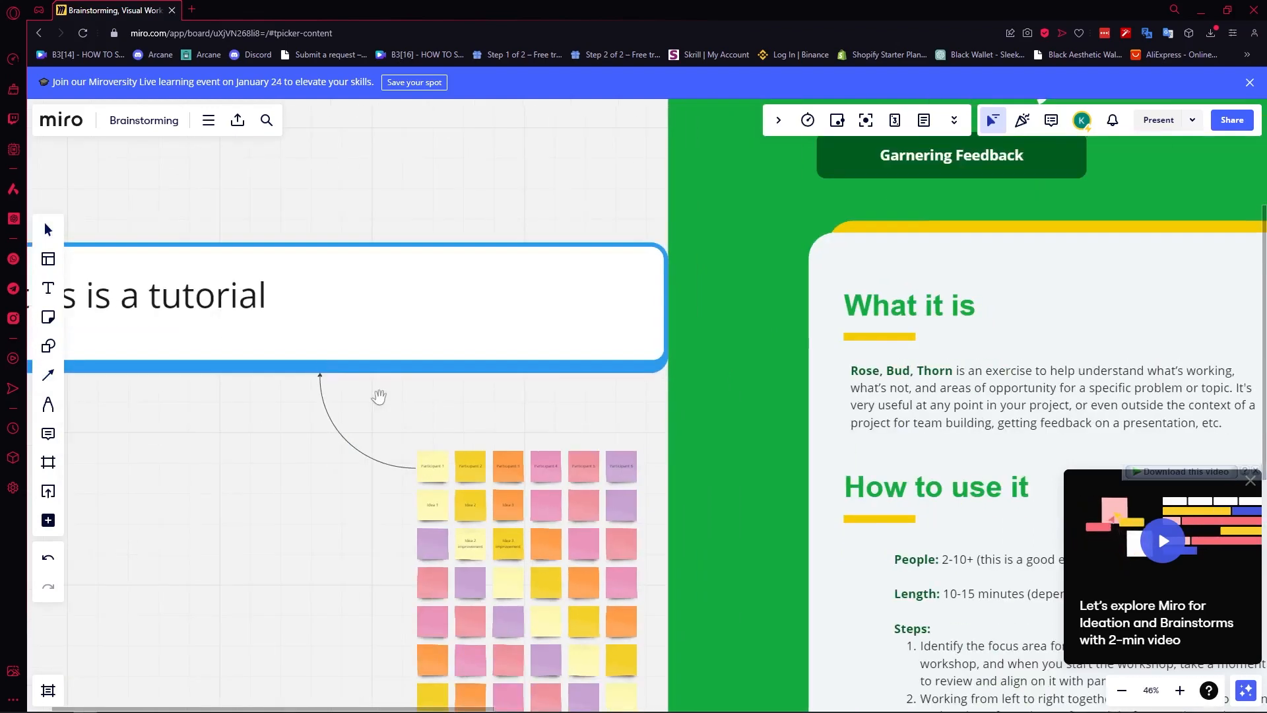
drag(379, 396, 580, 402)
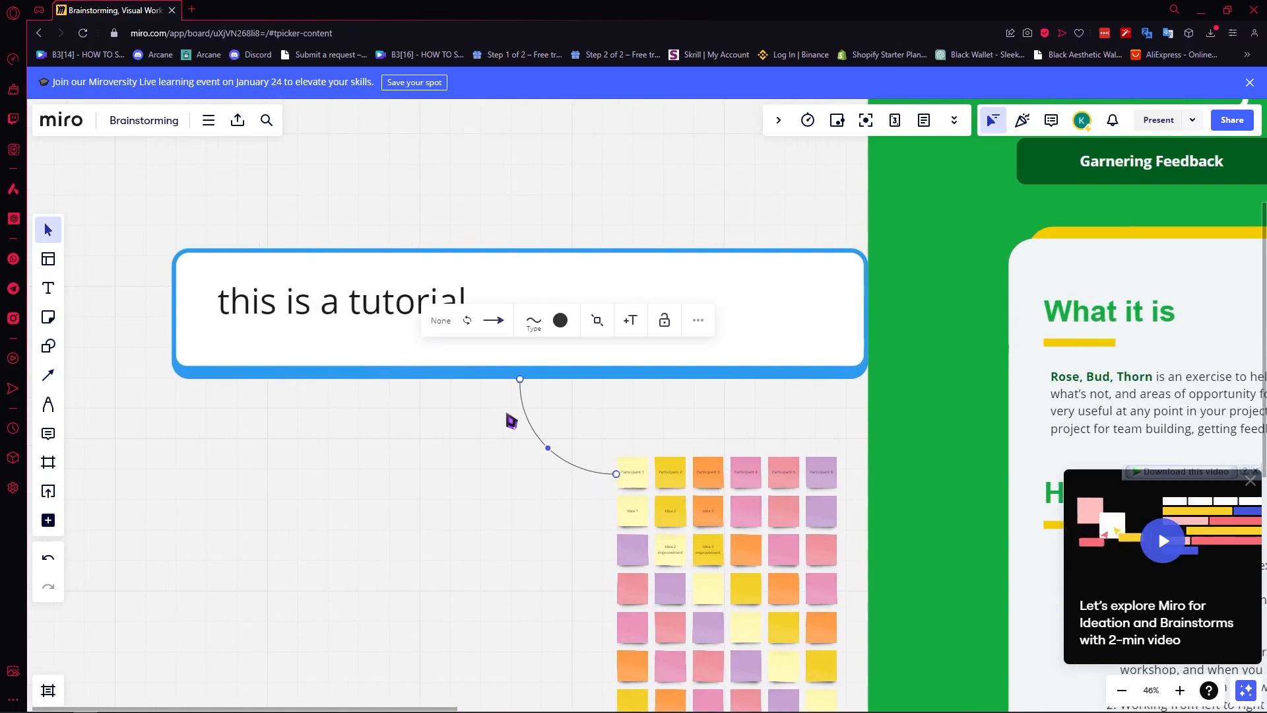
click(447, 427)
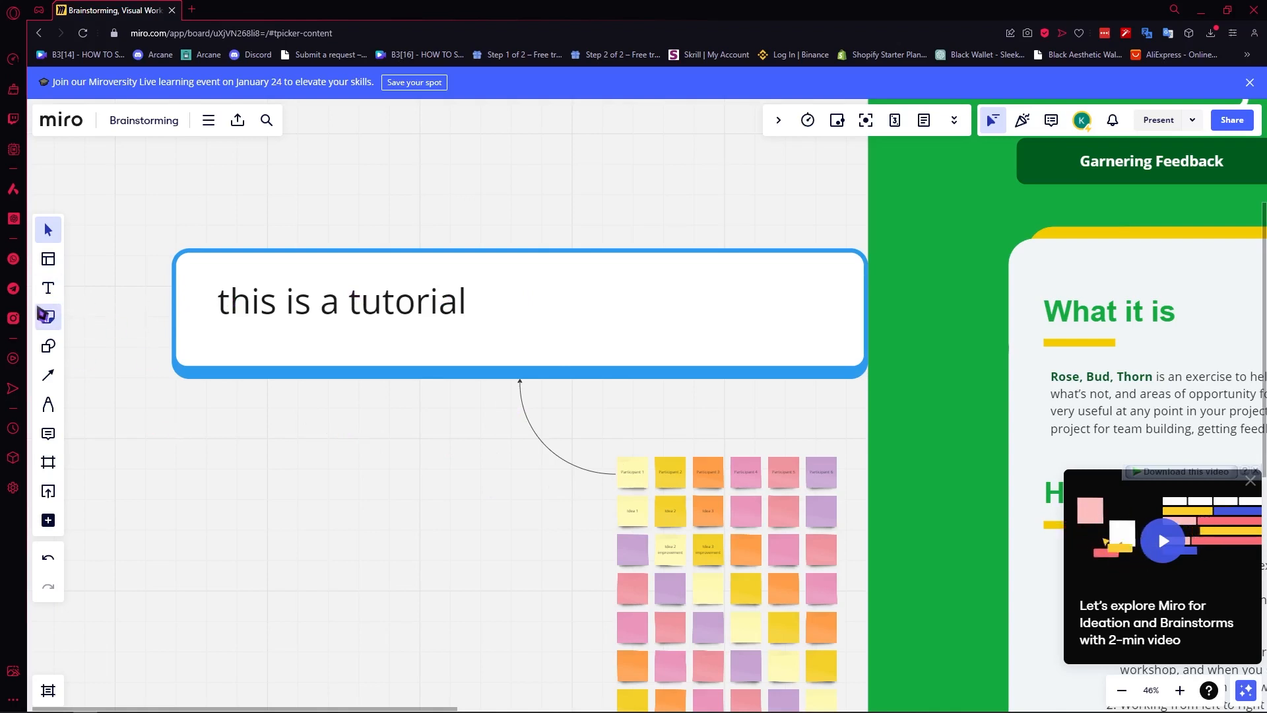
Place a small blue sticky note above the tutorial card.
click(57, 322)
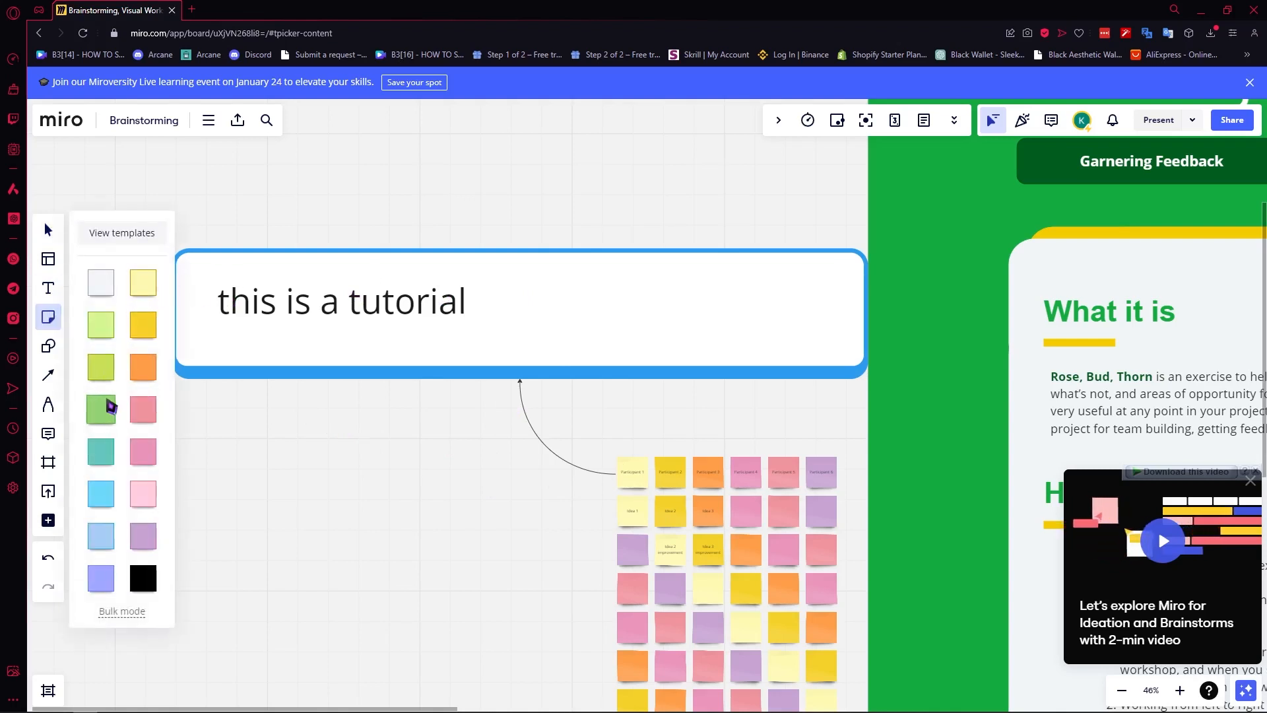
click(101, 536)
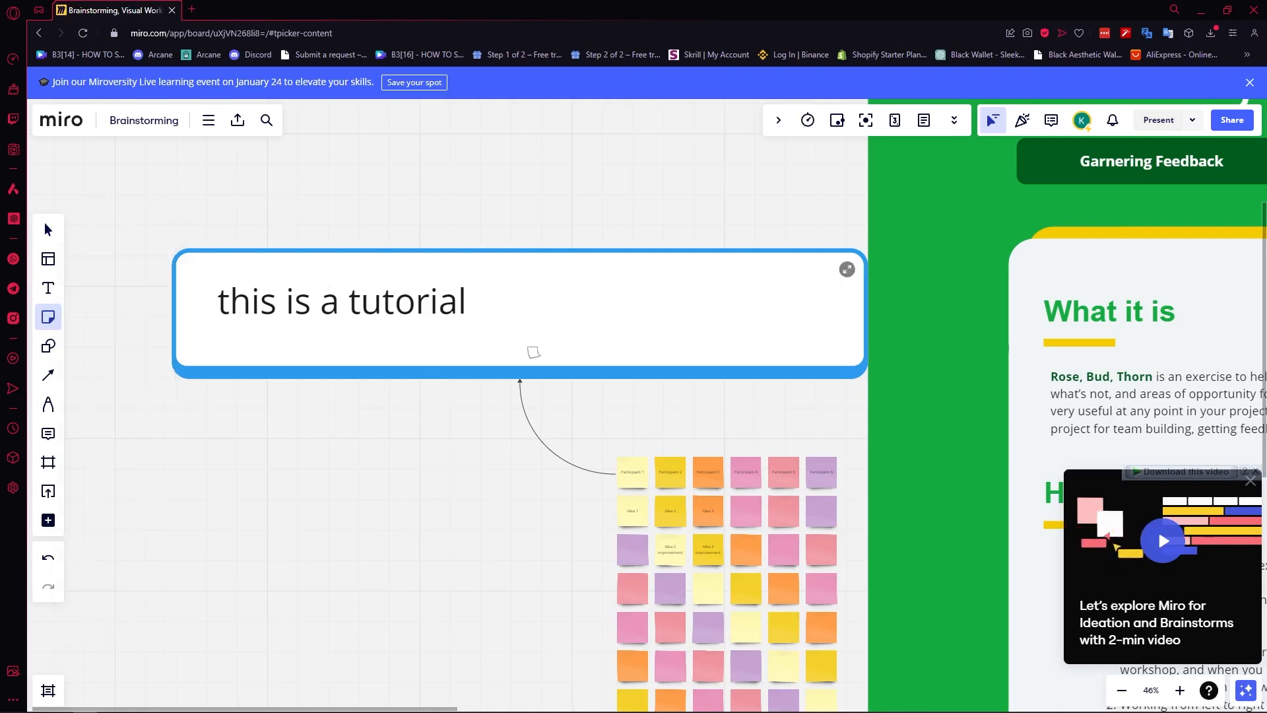
scroll(743, 276, down, 5)
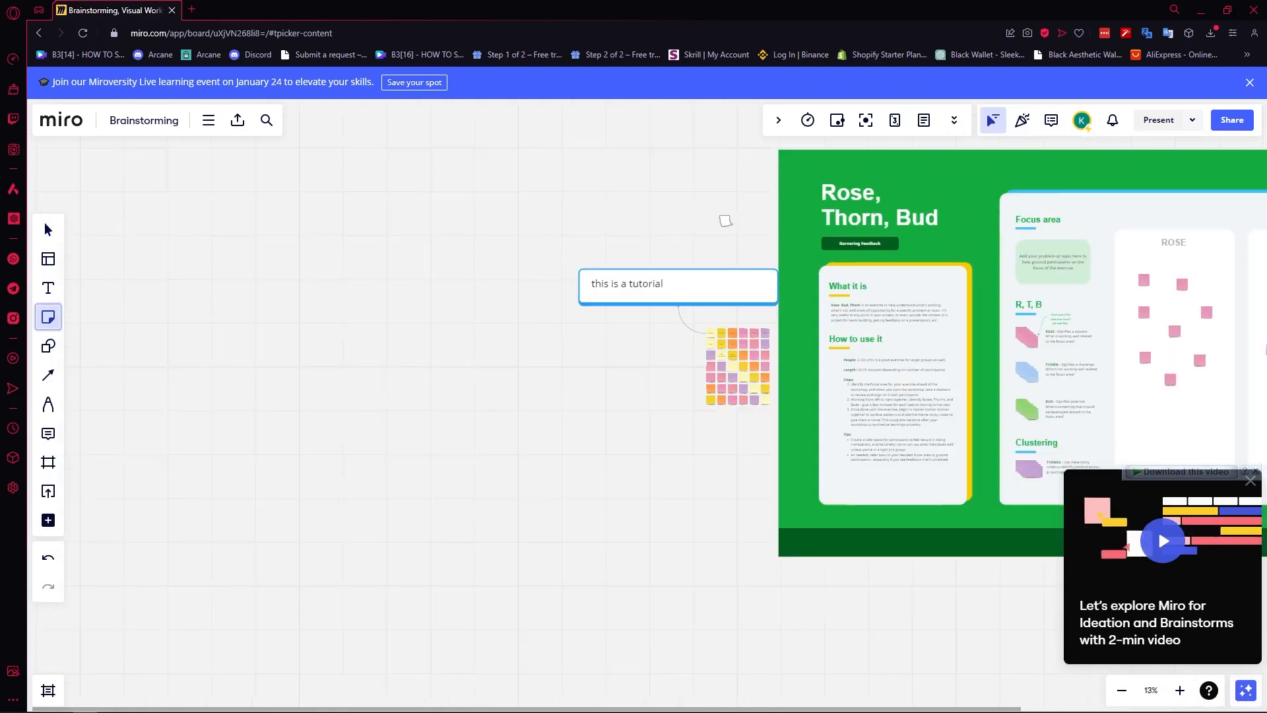
click(692, 213)
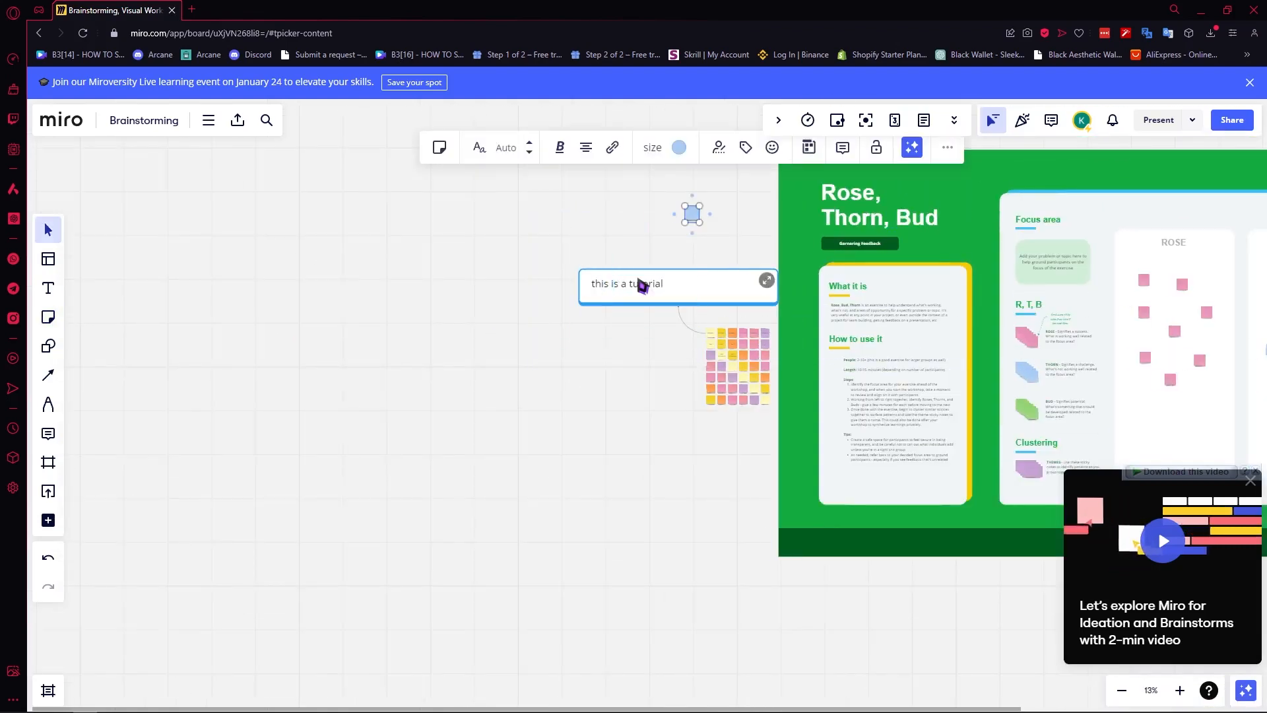
scroll(697, 232, up, 3)
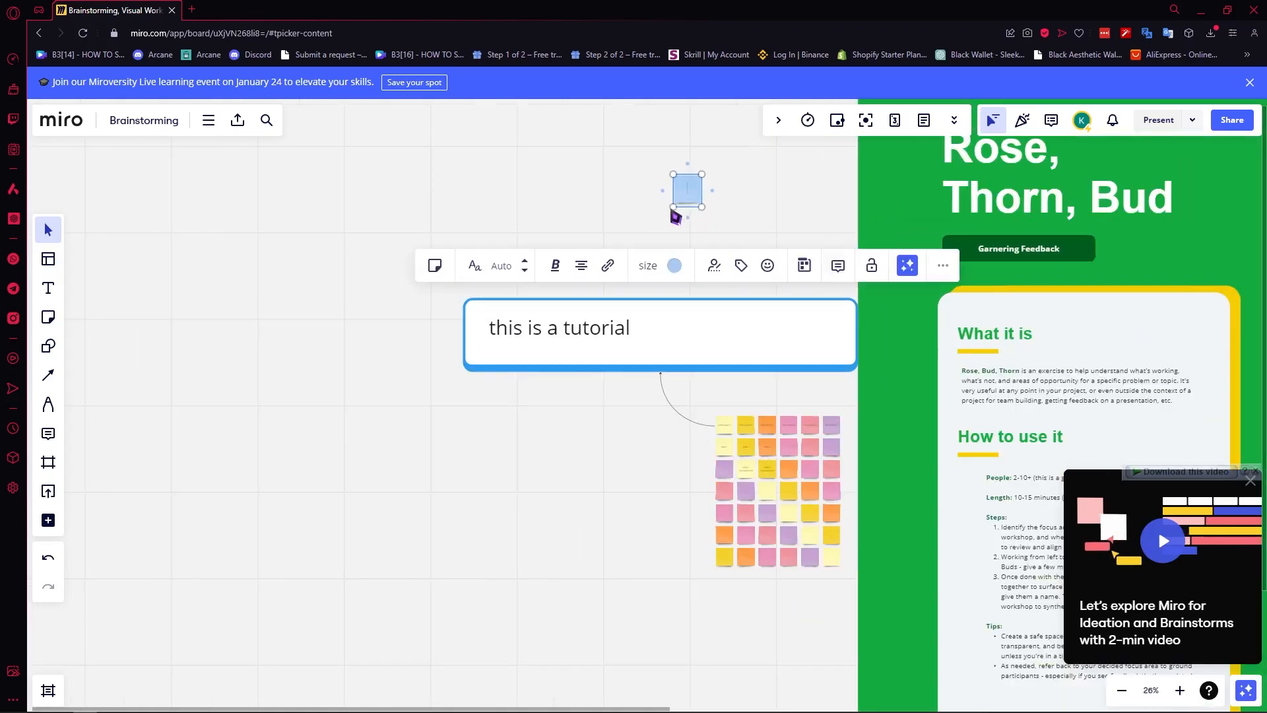
click(457, 456)
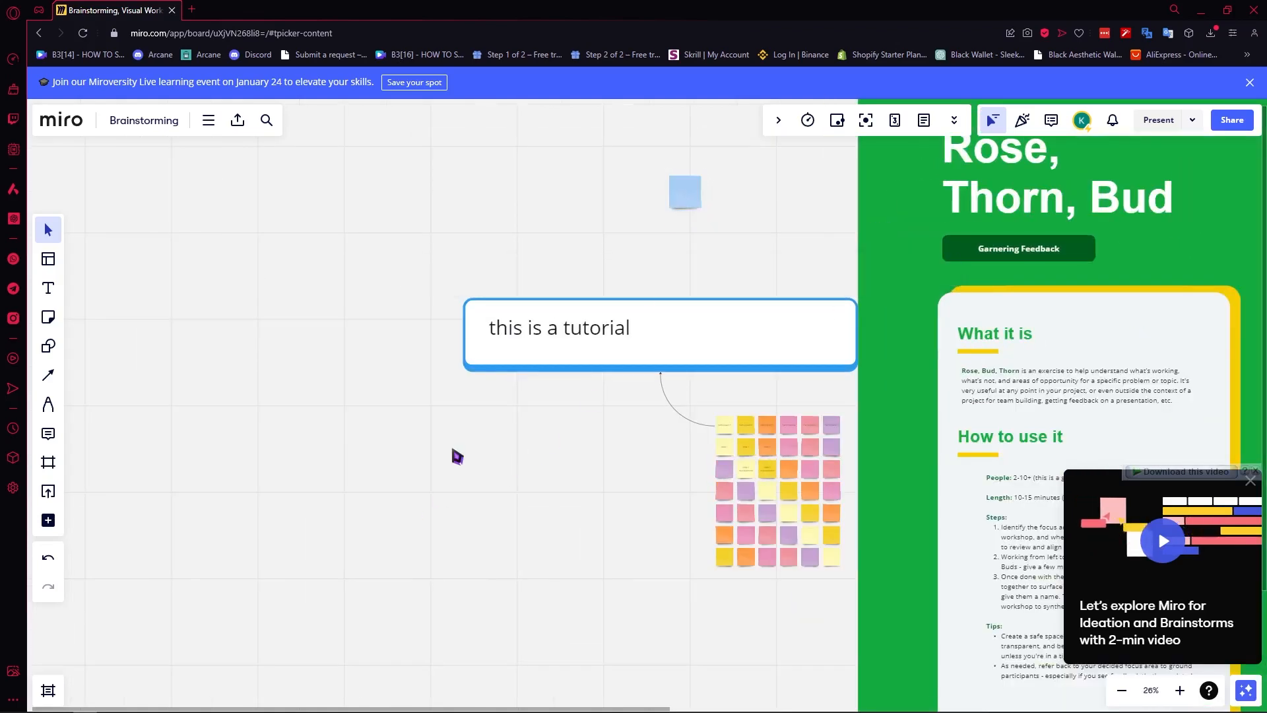
Draw a large blue sticky note reading 'sample' and connect it to the tutorial card.
click(48, 317)
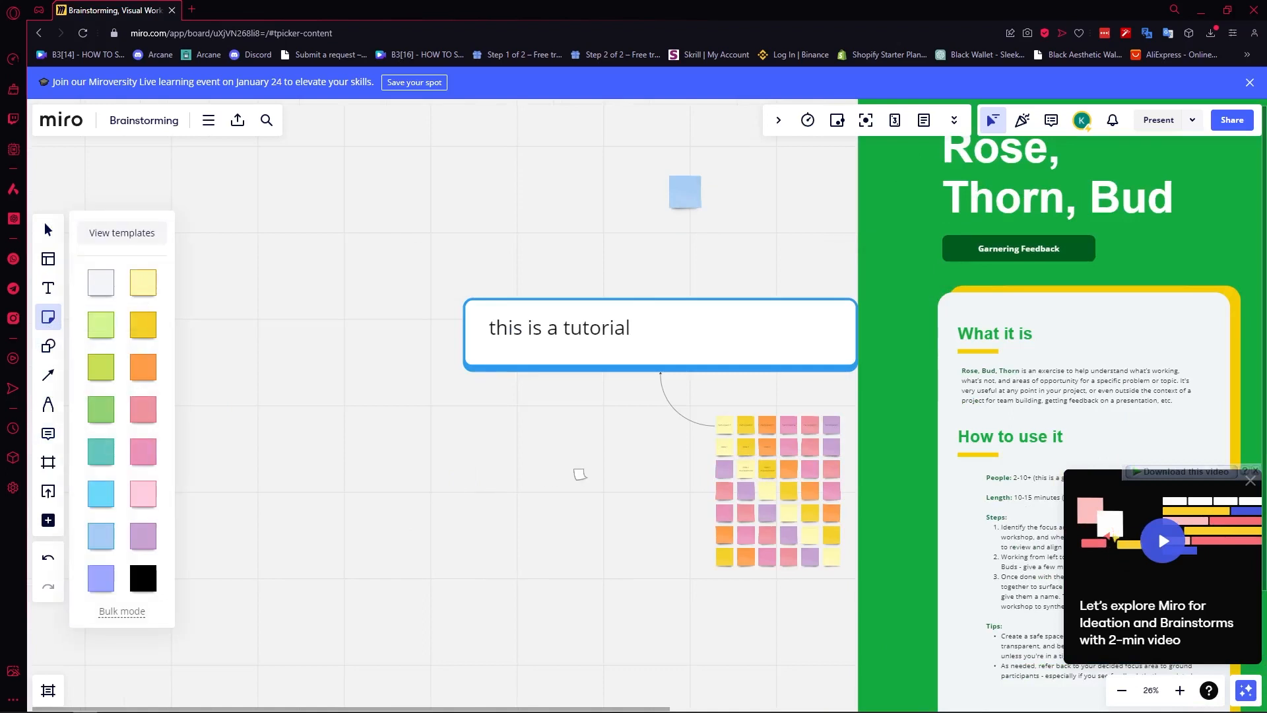
drag(582, 434, 264, 600)
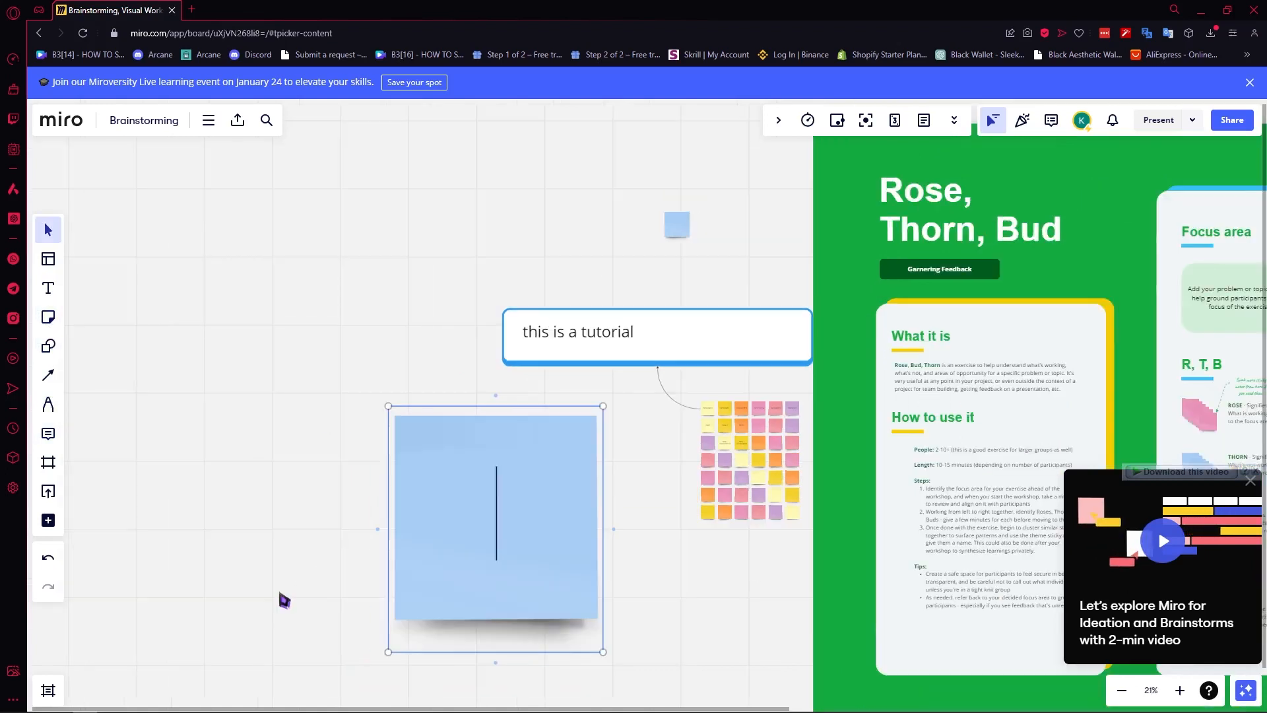
text(f)
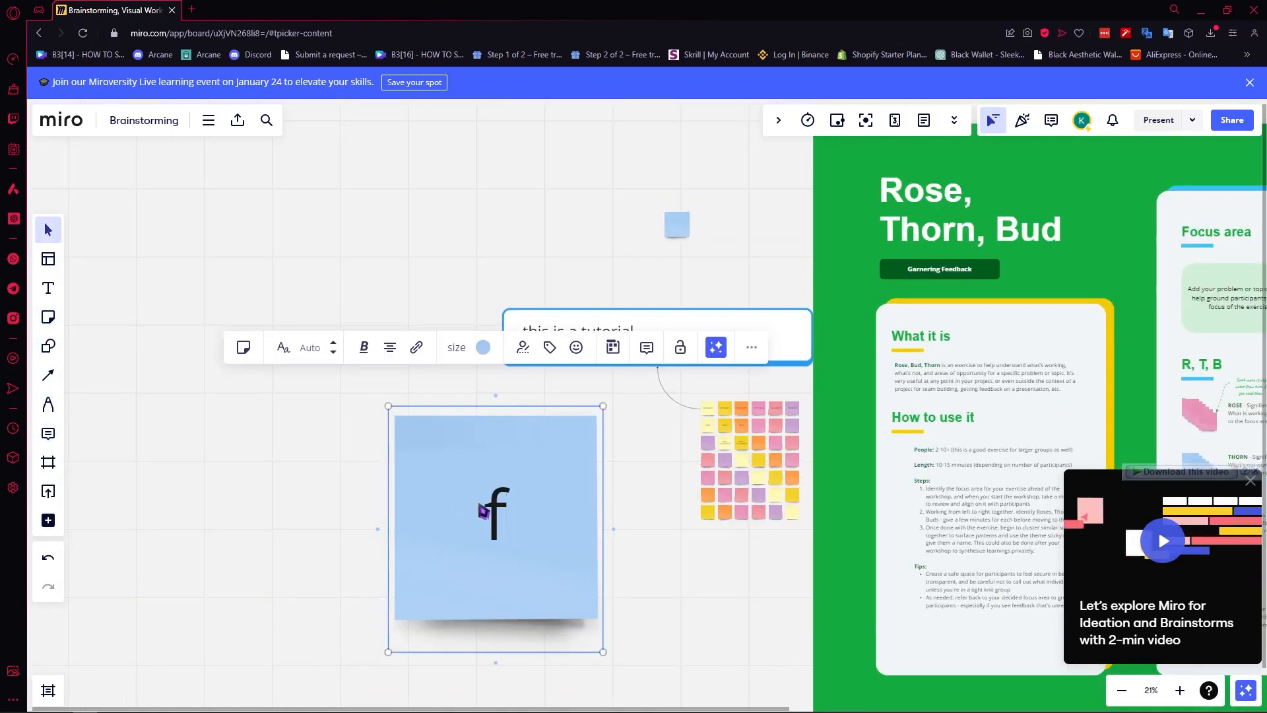
key(BackSpace)
text(sample)
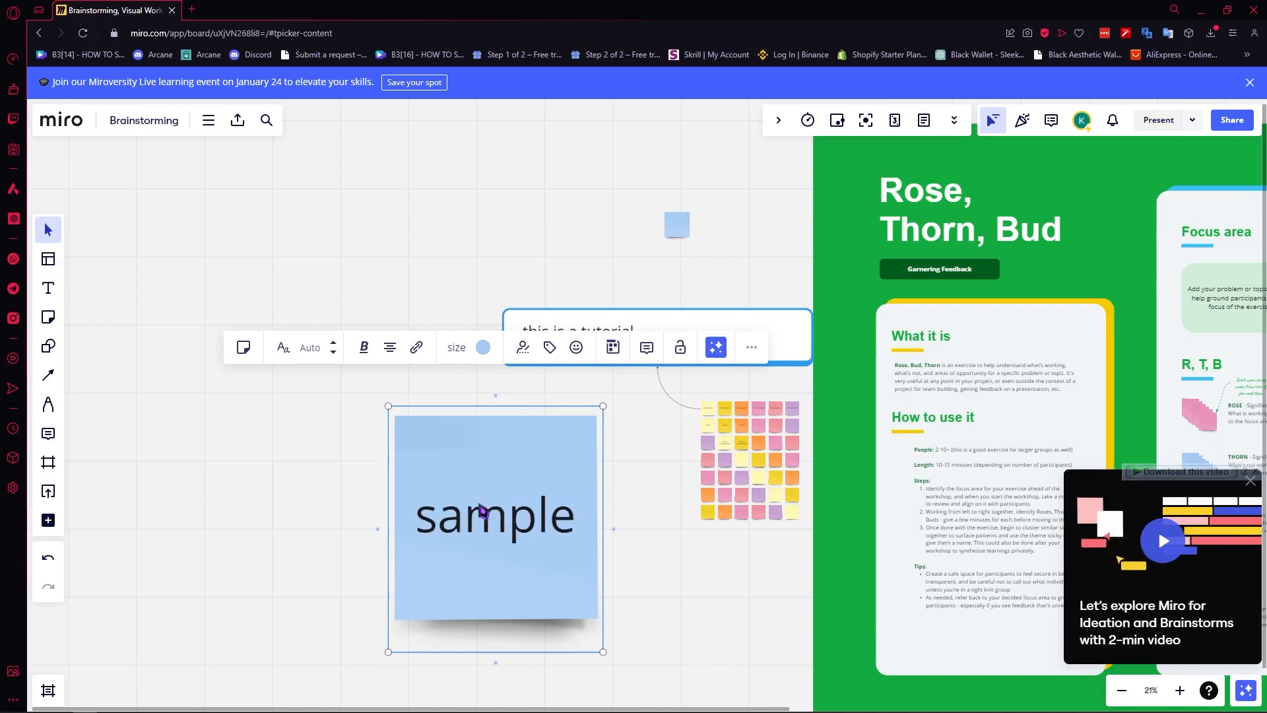
click(48, 375)
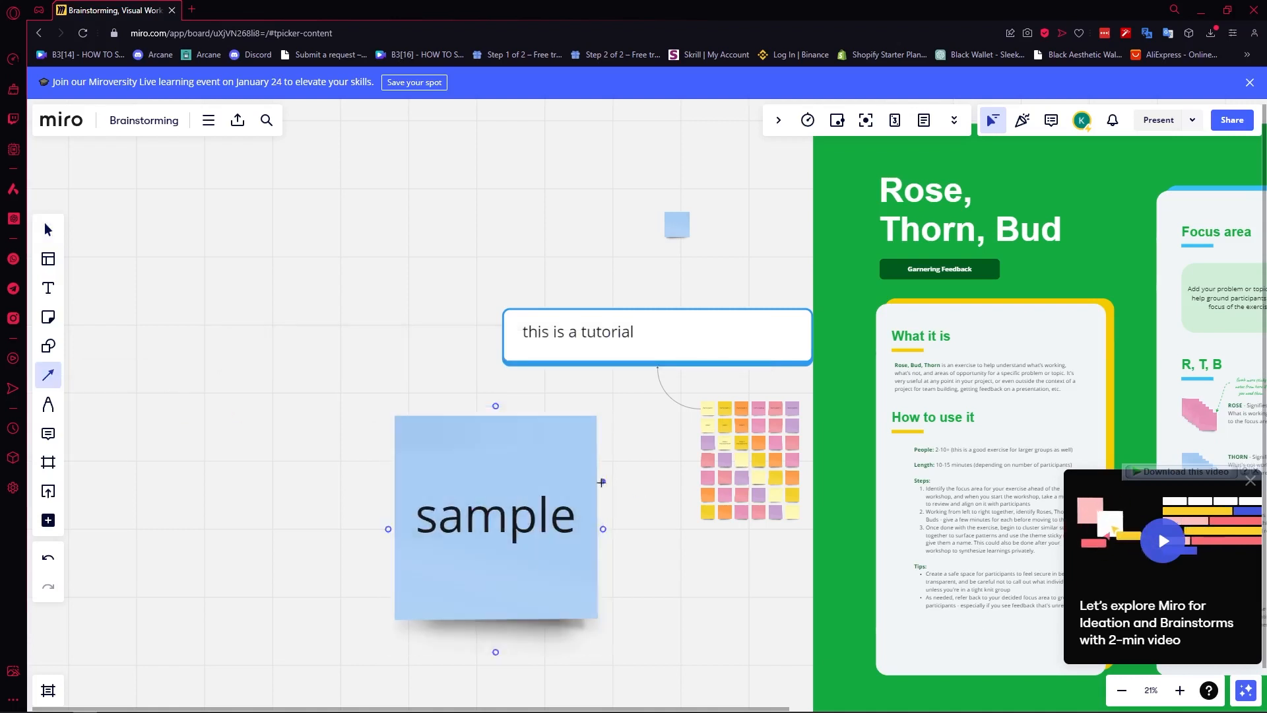
mouse_move(596, 474)
mouse_down()
mouse_move(707, 438)
mouse_move(663, 350)
mouse_move(608, 336)
mouse_up()
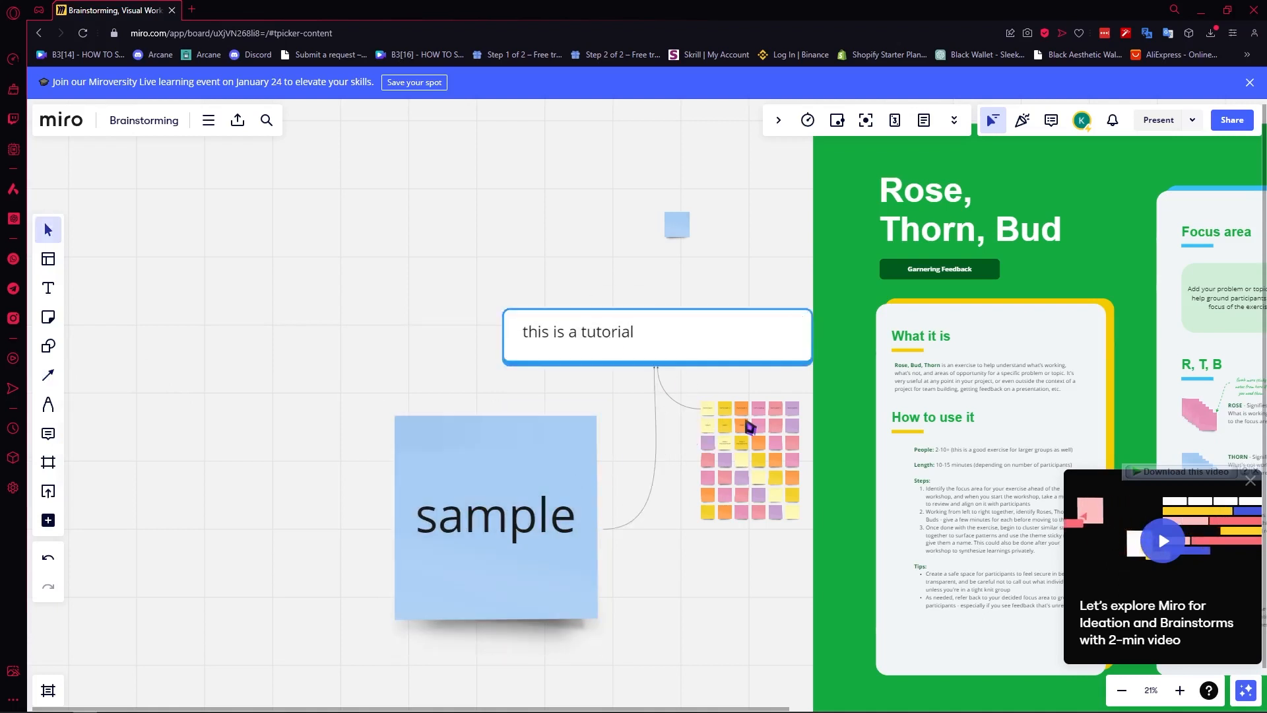
Draw a star on the sample sticky note with yellow text and highlight colours.
click(52, 348)
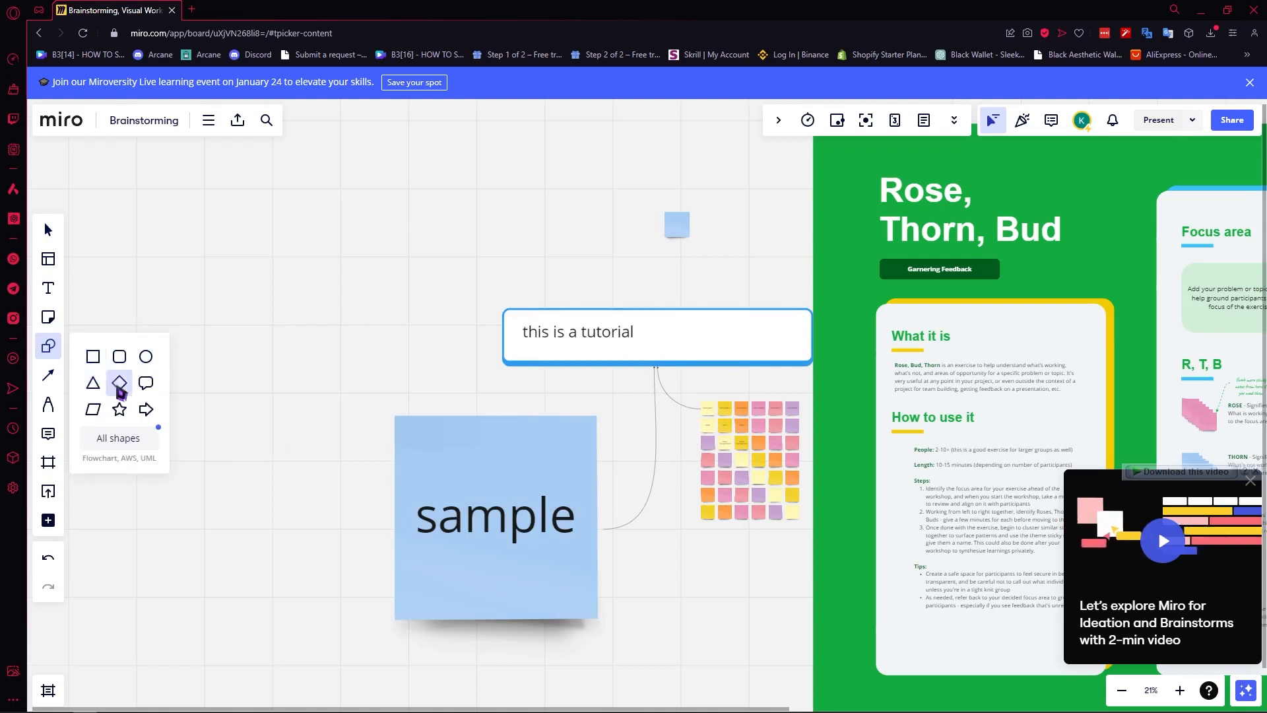
click(120, 409)
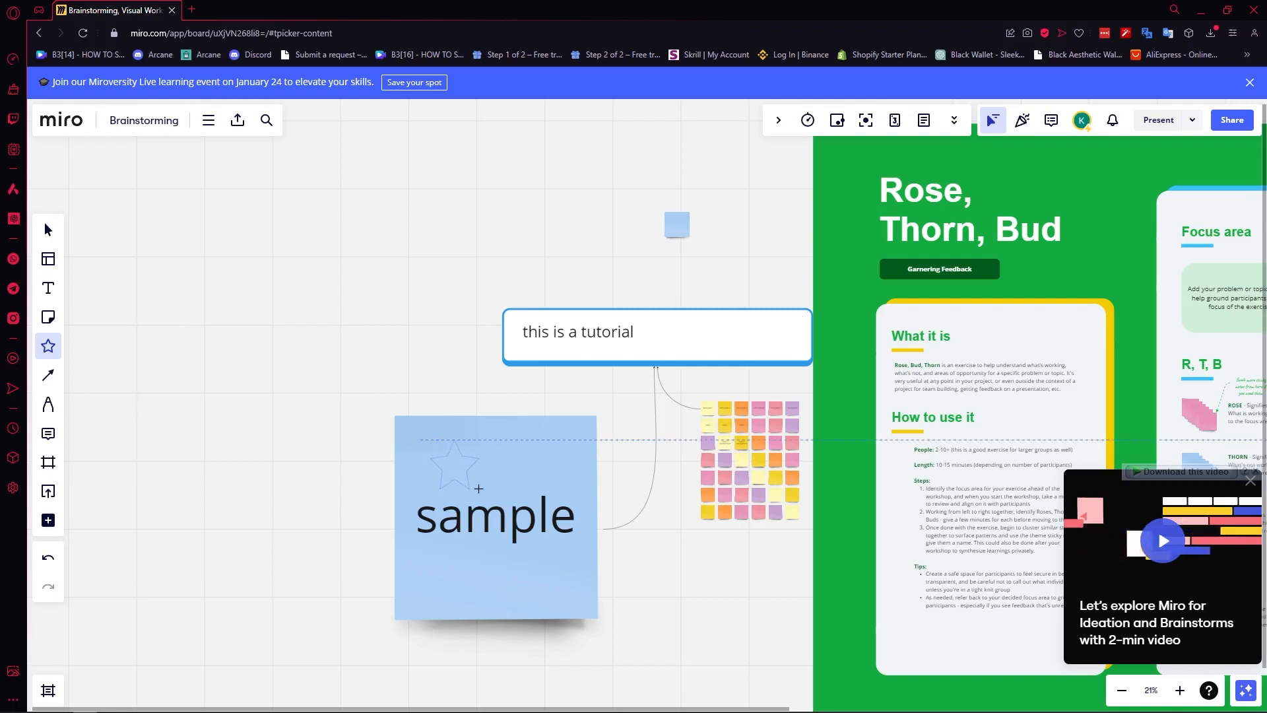
drag(479, 489, 479, 489)
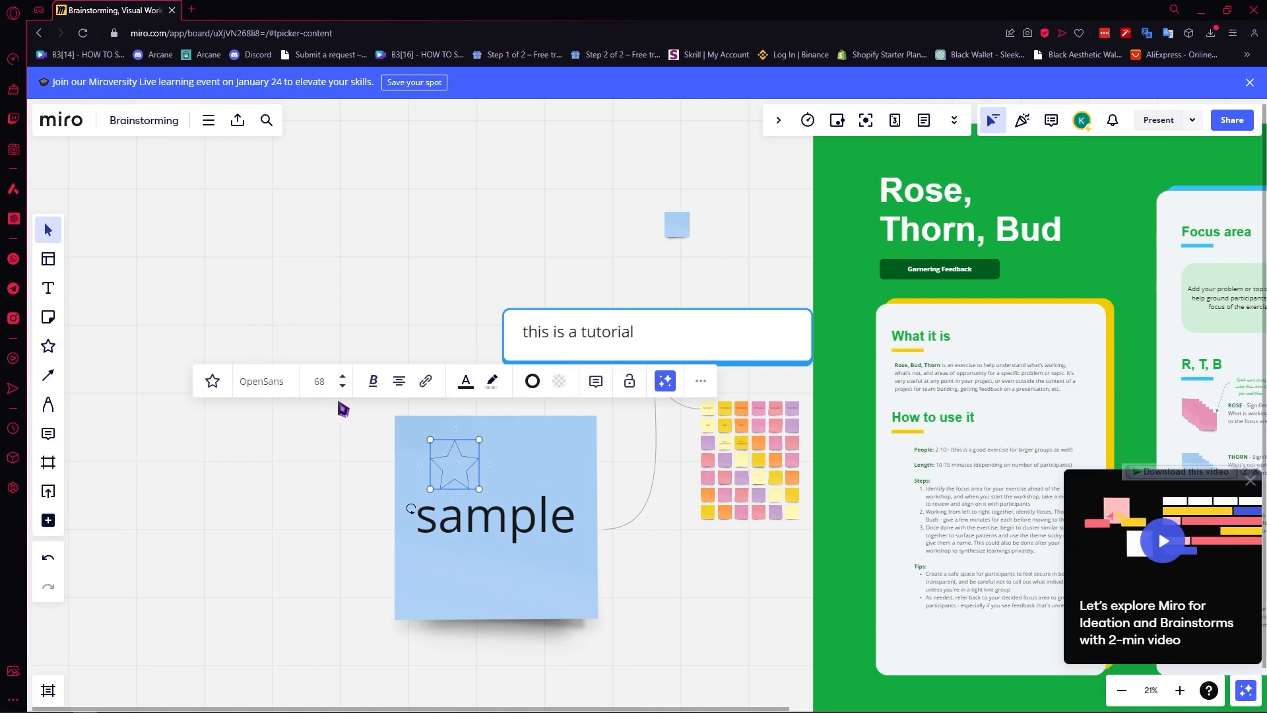
click(465, 382)
click(452, 421)
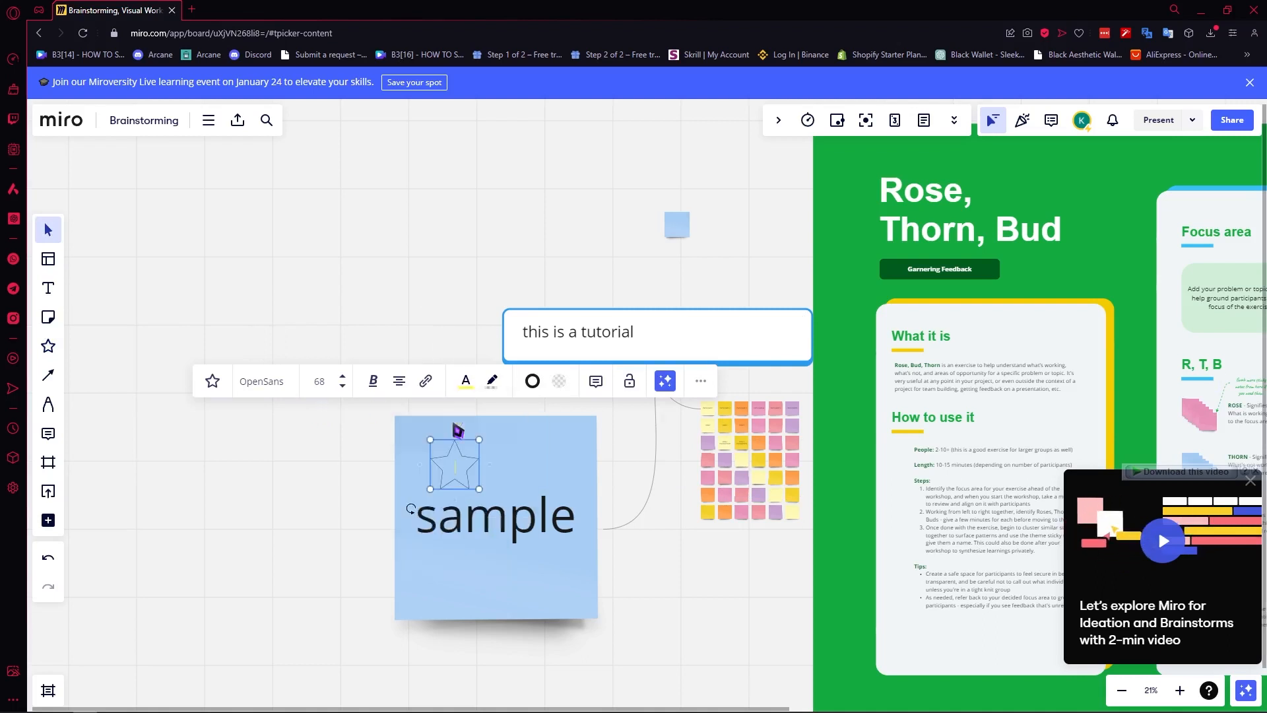
click(493, 382)
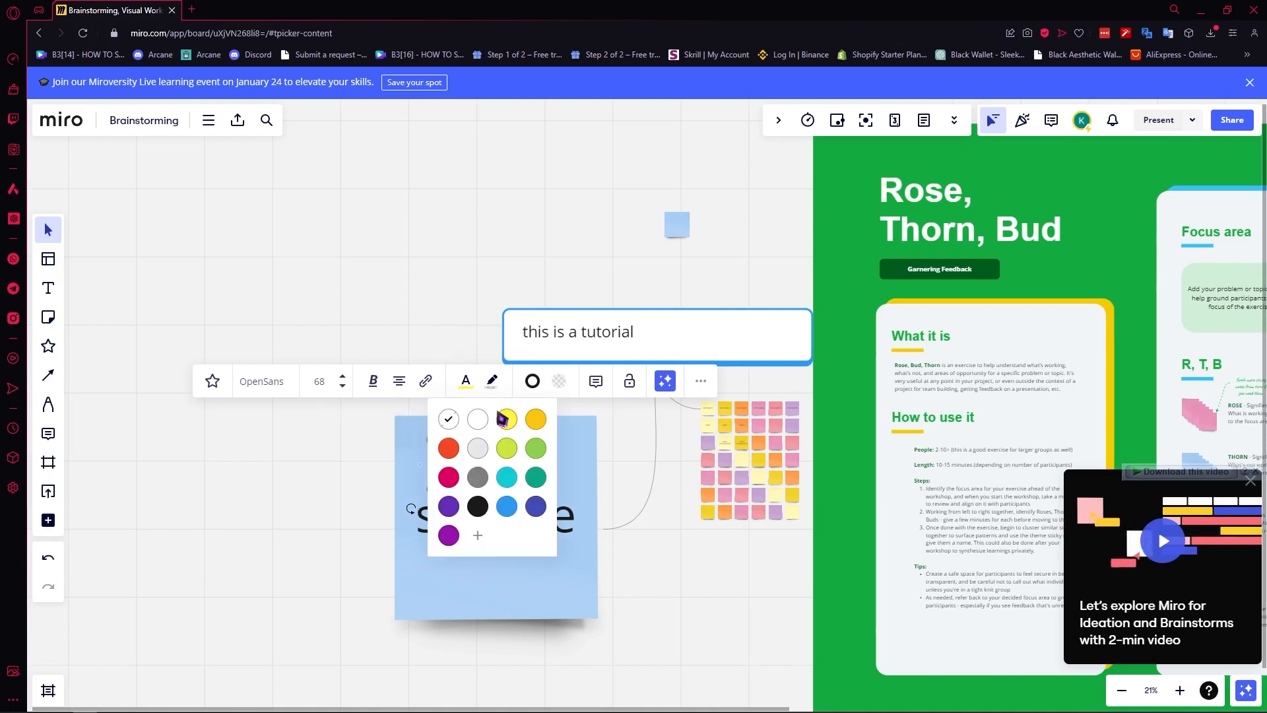
click(504, 419)
click(630, 565)
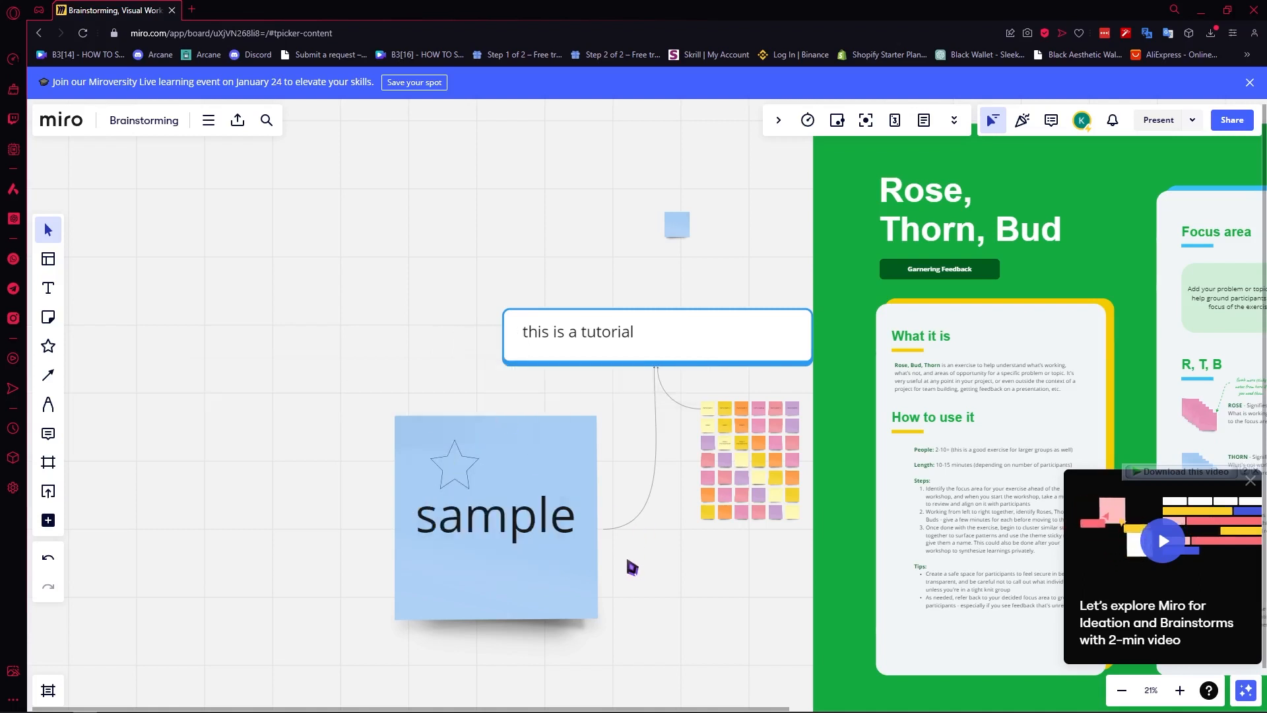
click(455, 471)
Label the star 'sample' and give it yellow text, border and fill.
text(terq w)
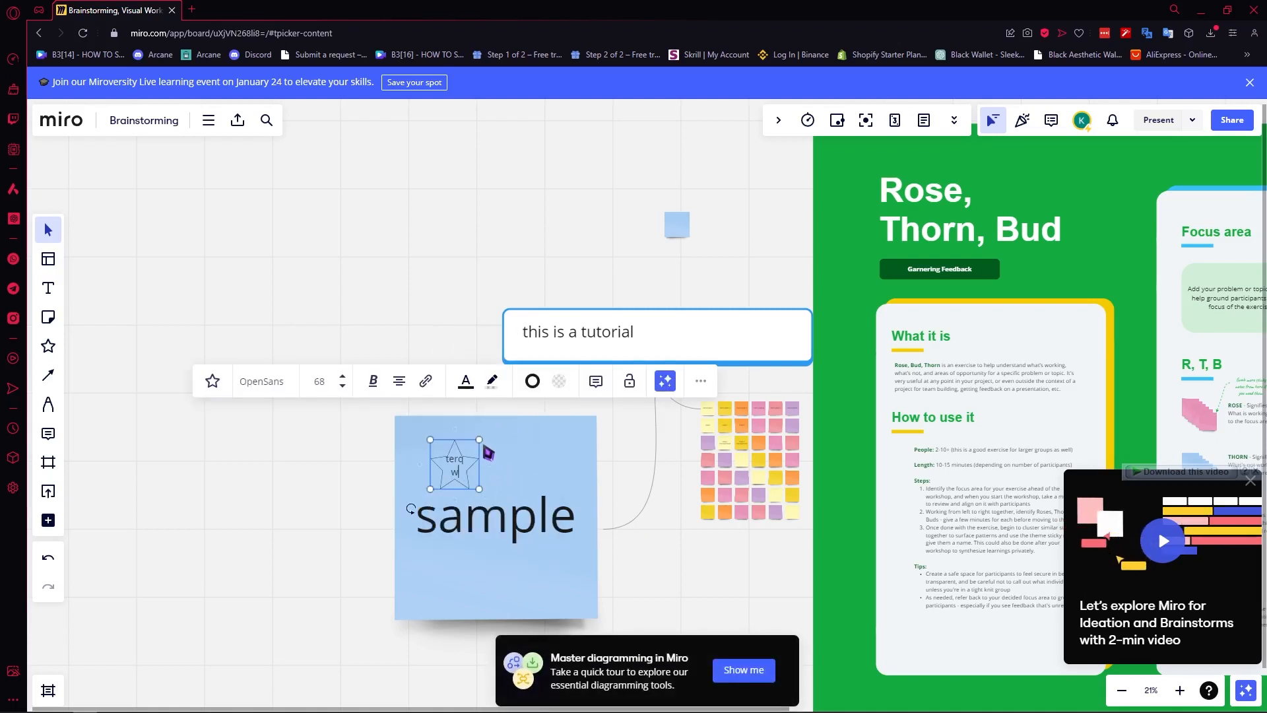
click(466, 382)
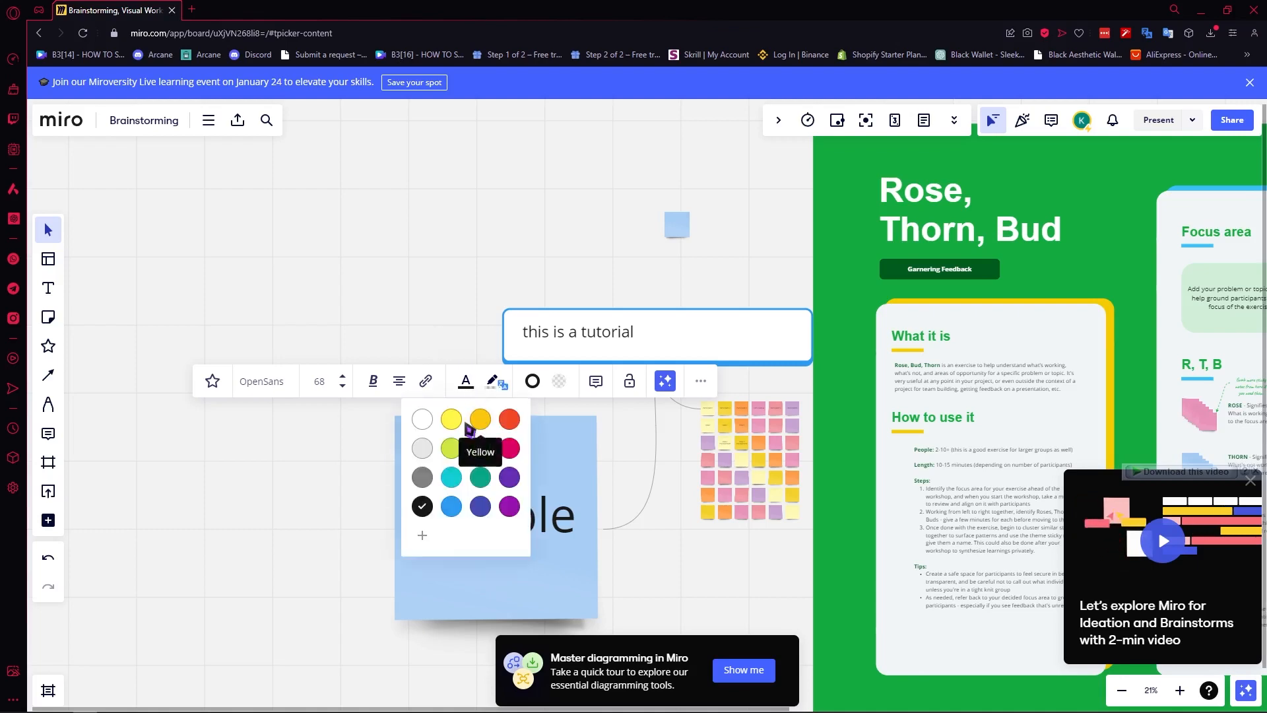
click(473, 418)
scroll(455, 475, up, 5)
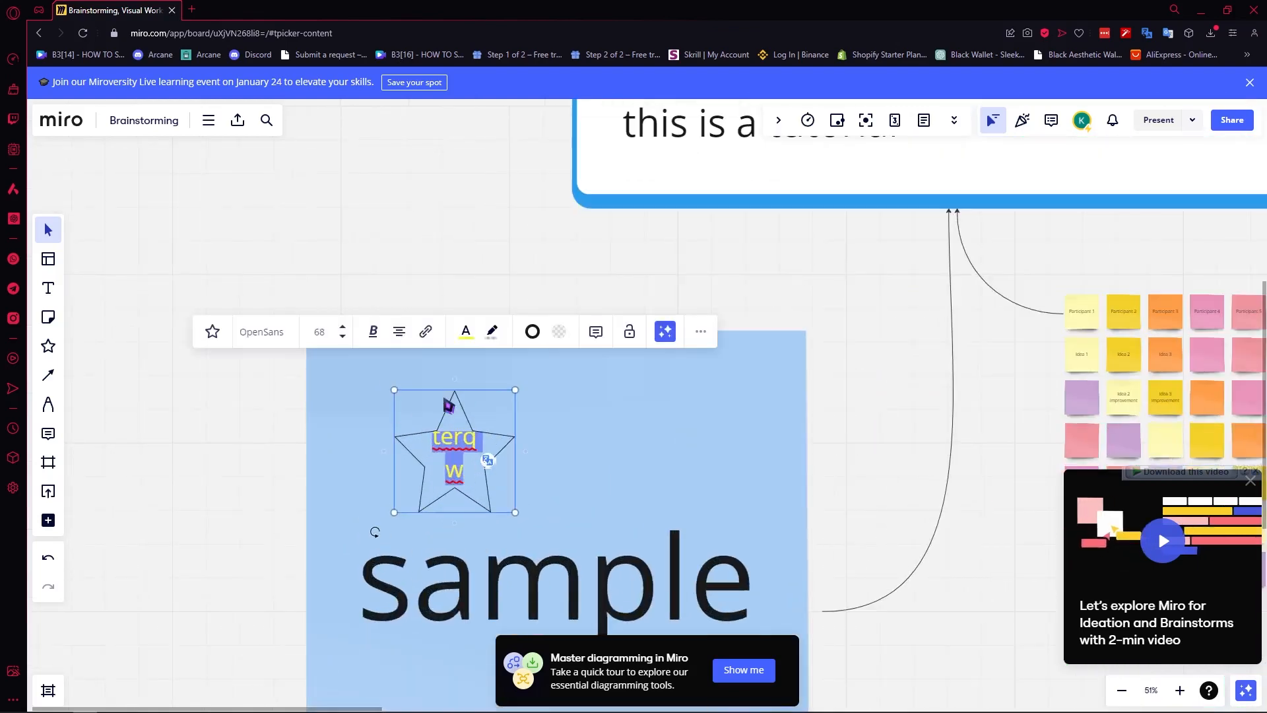
text(sample)
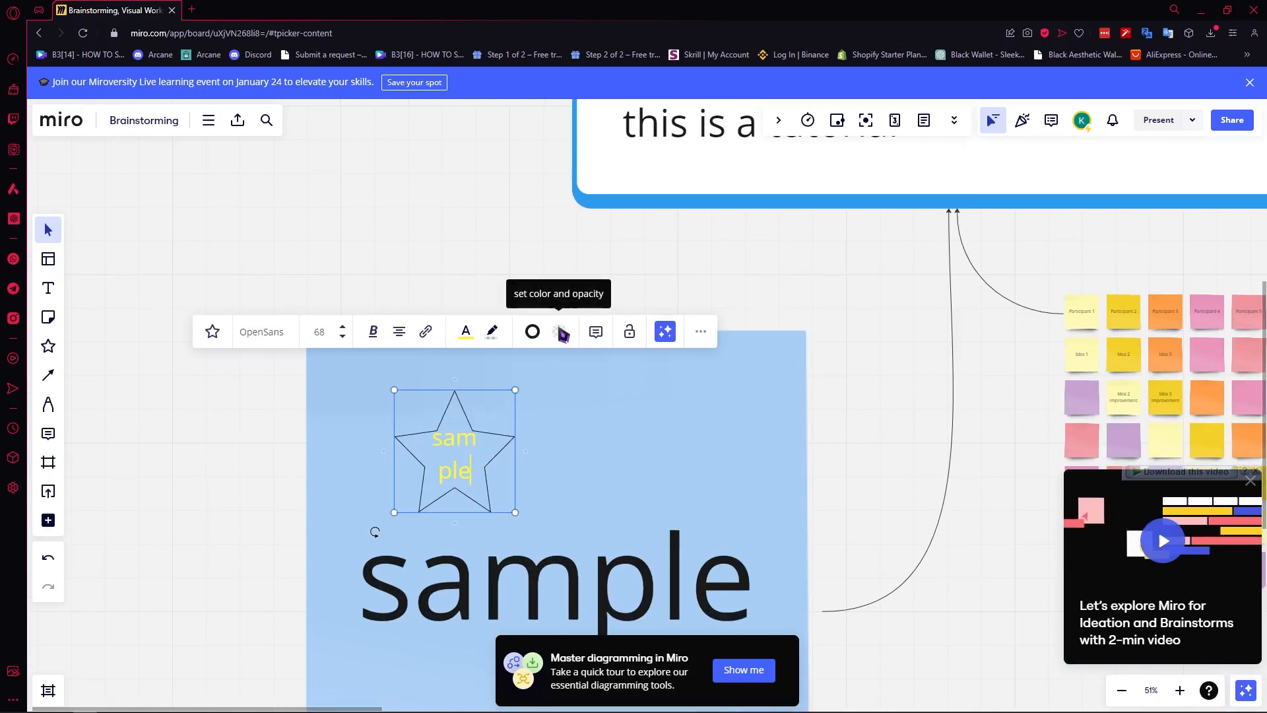
click(533, 334)
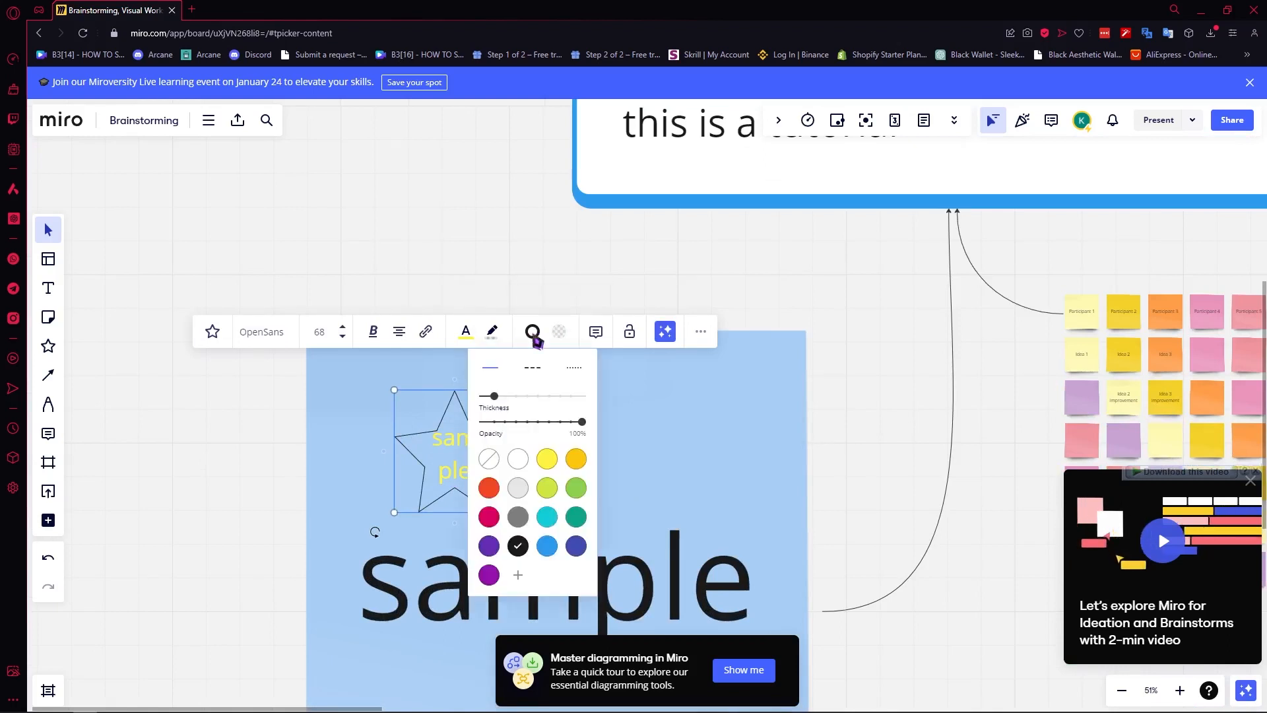
click(547, 460)
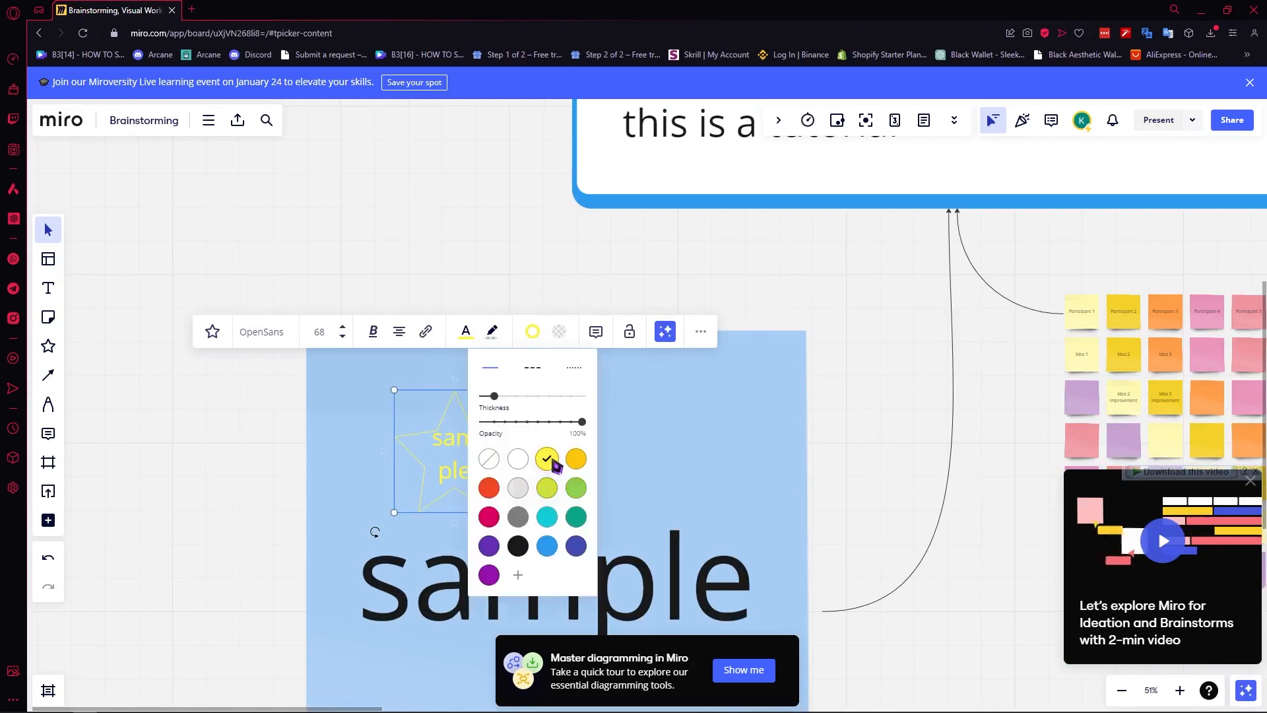
click(559, 332)
click(573, 406)
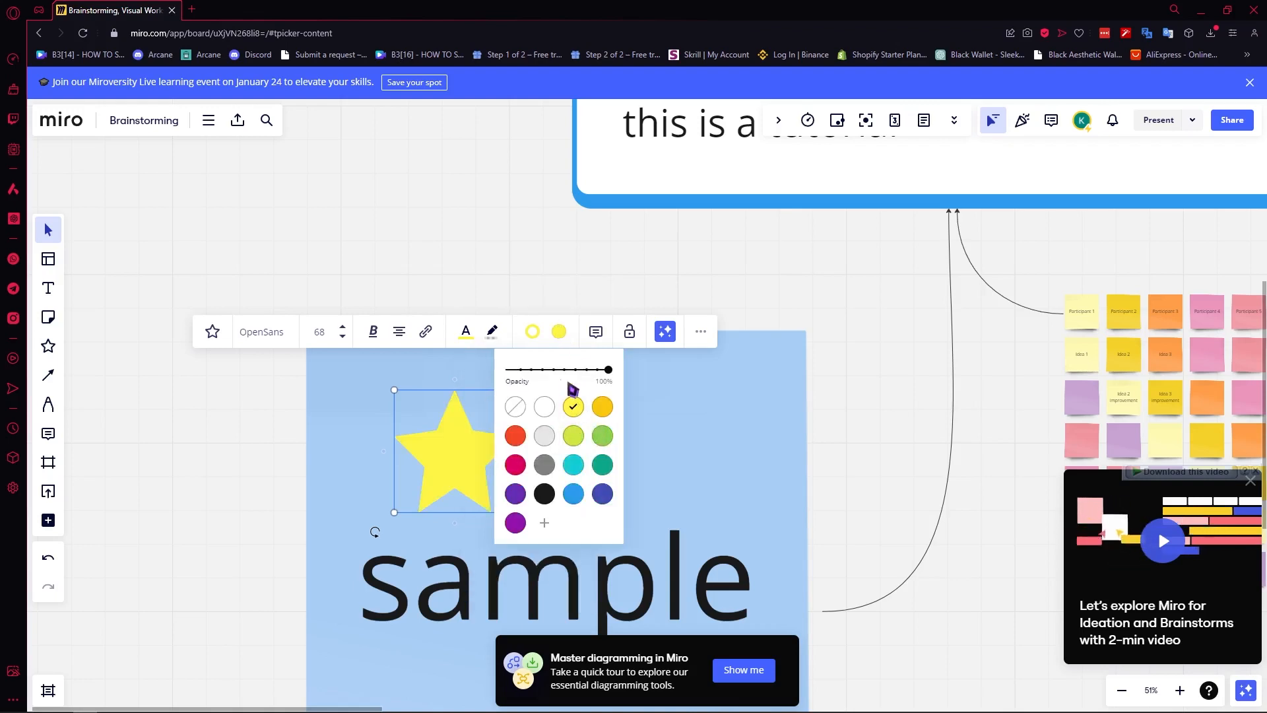
click(781, 444)
Move the yellow star across the sticky note, then delete it.
scroll(650, 425, down, 3)
click(512, 439)
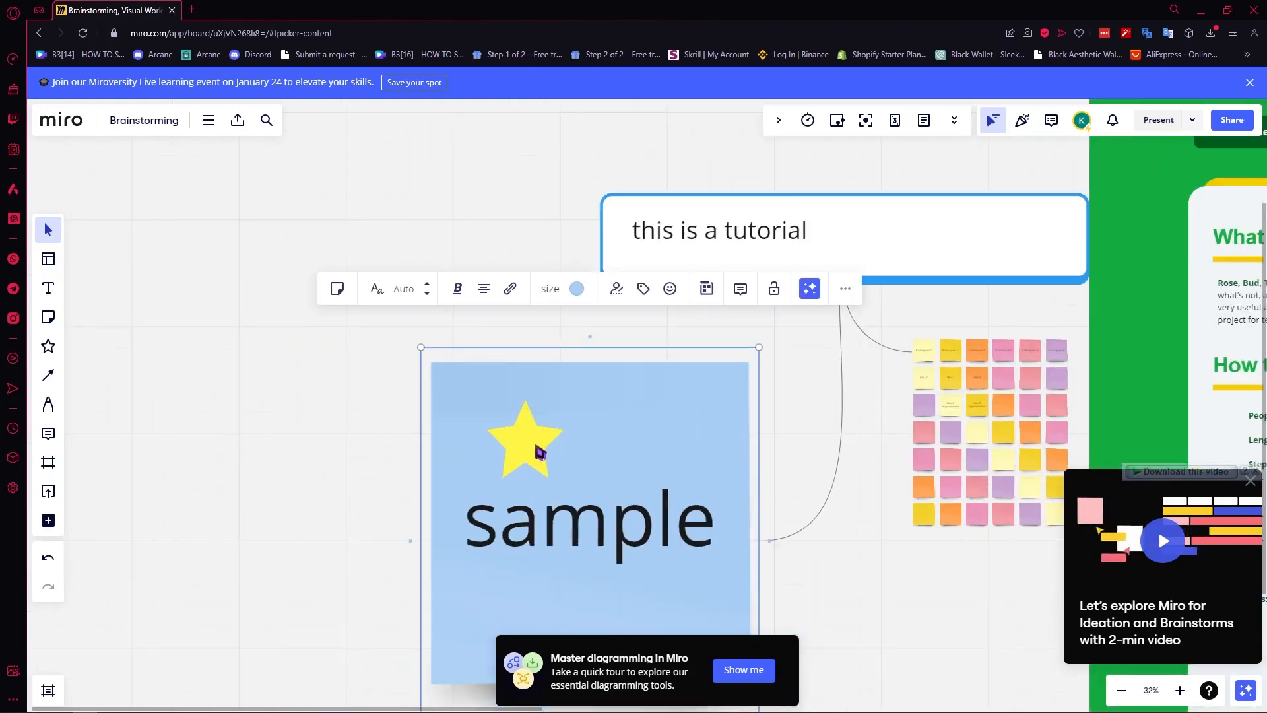
scroll(537, 449, down, 5)
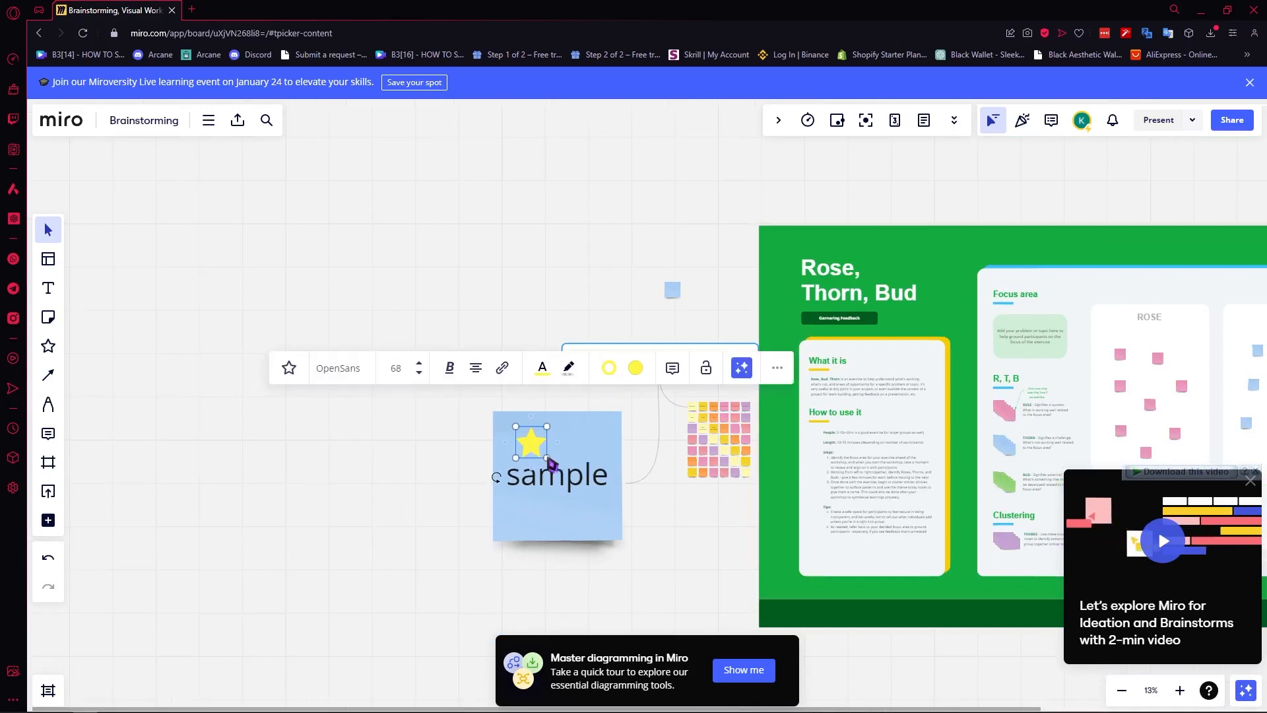
drag(536, 453, 563, 436)
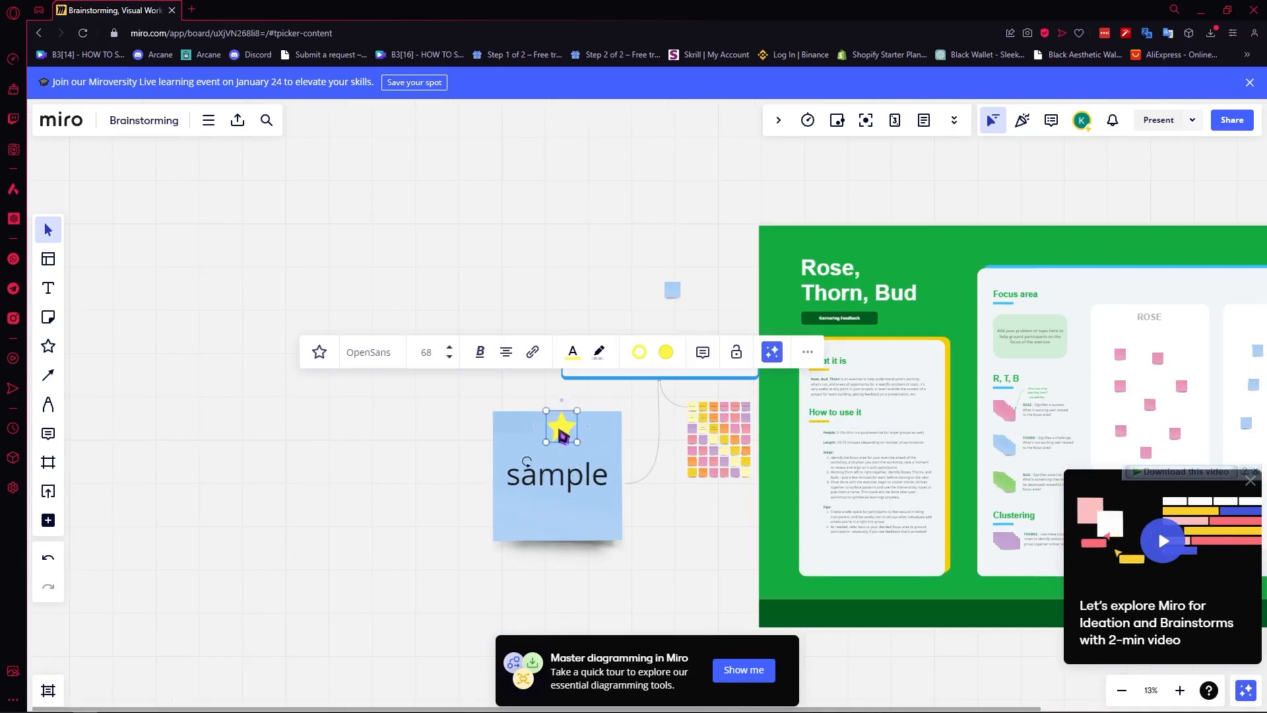
key(Delete)
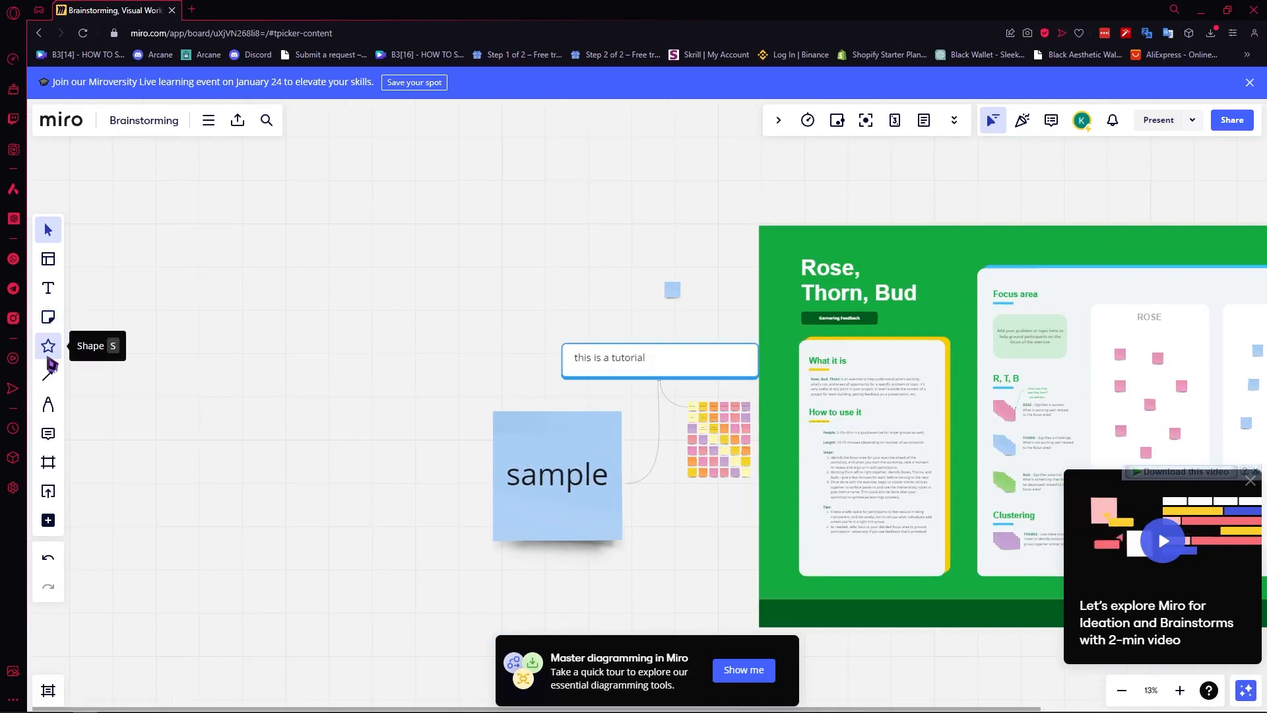
click(48, 404)
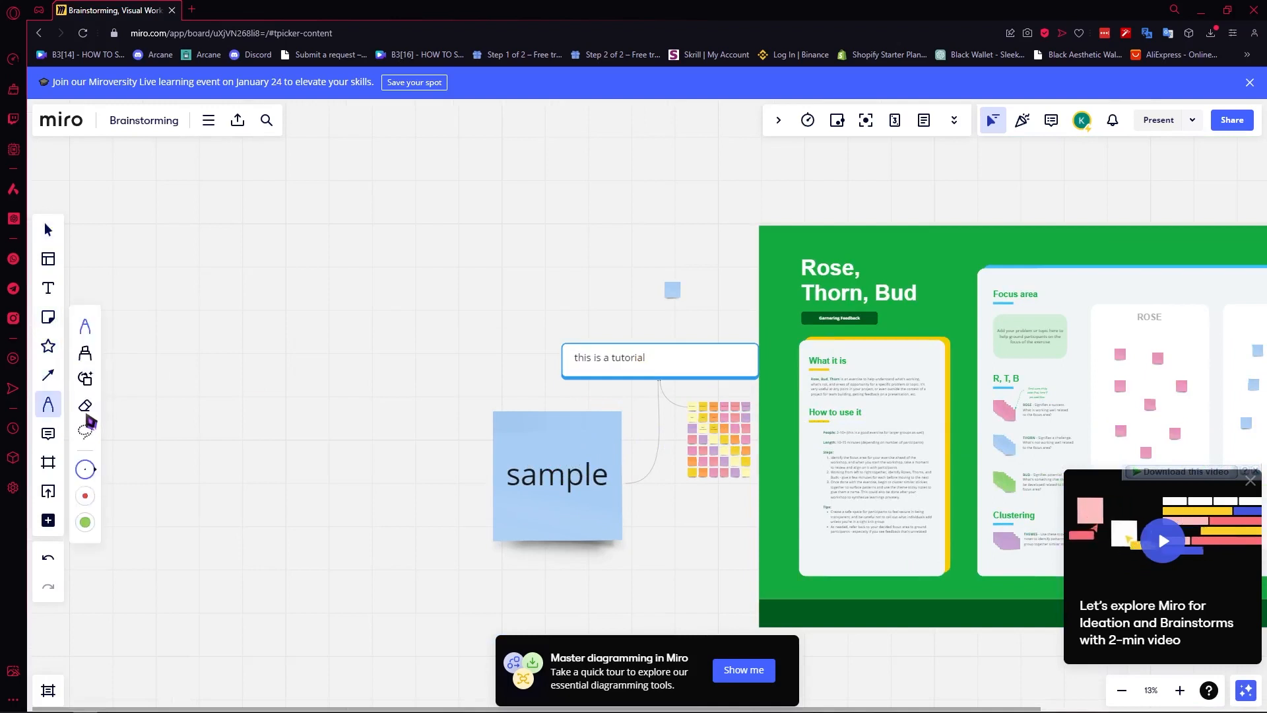
mouse_move(487, 225)
mouse_down()
mouse_move(526, 179)
mouse_move(294, 204)
mouse_move(602, 277)
mouse_move(349, 294)
mouse_move(358, 396)
mouse_move(786, 422)
mouse_move(469, 471)
mouse_move(387, 439)
mouse_up()
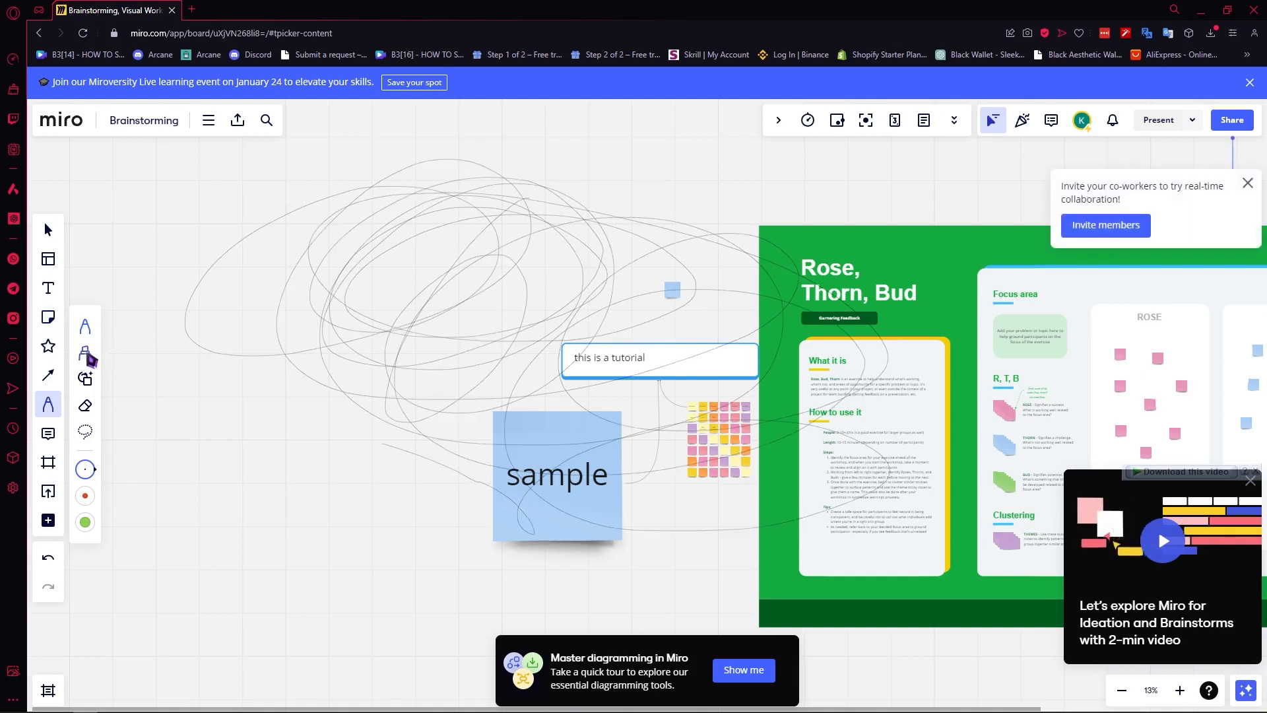
key(ctrl+z)
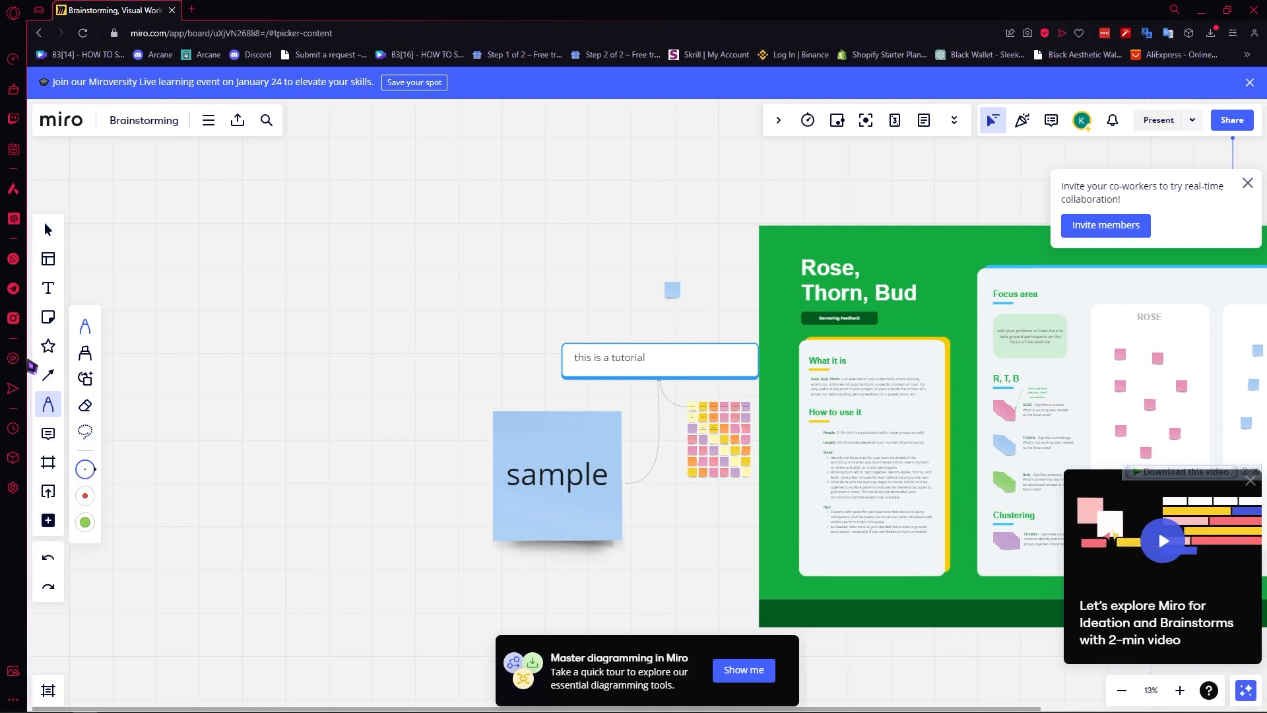
click(49, 433)
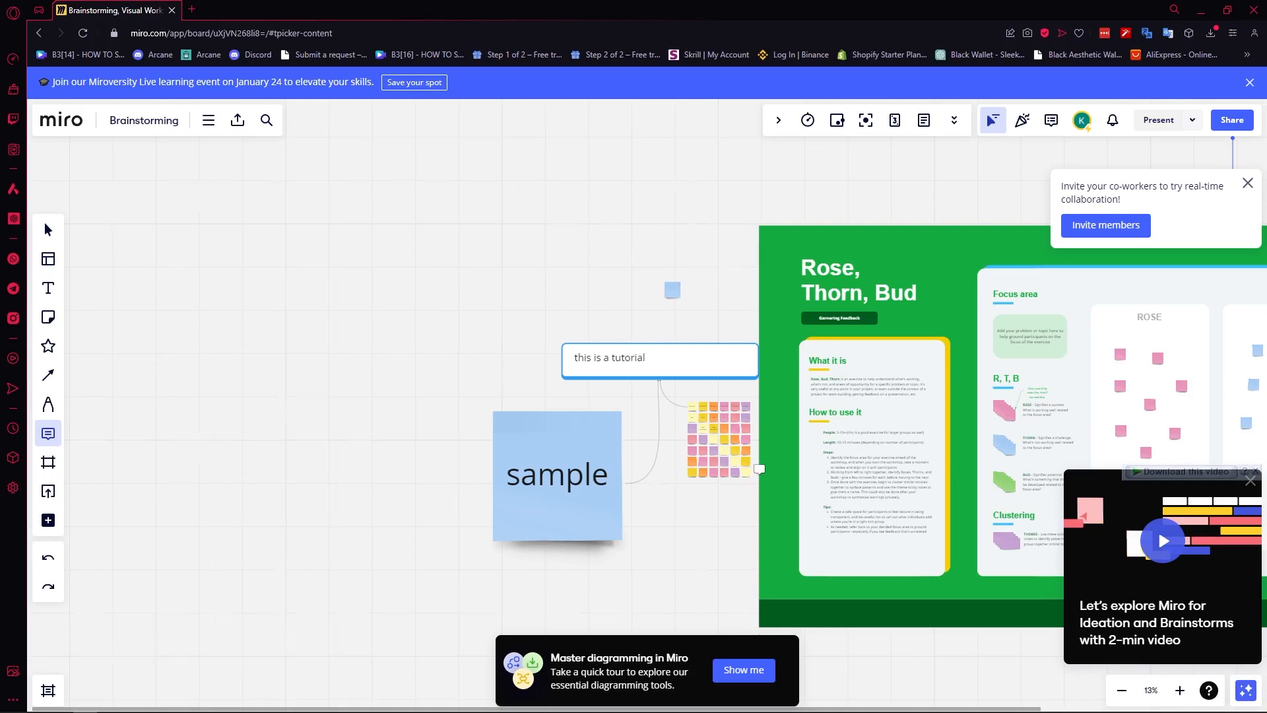
Comment 'this is a really good idea!' with a heart-eyes emoji on the Idea 3 improvement sticky.
scroll(759, 469, up, 15)
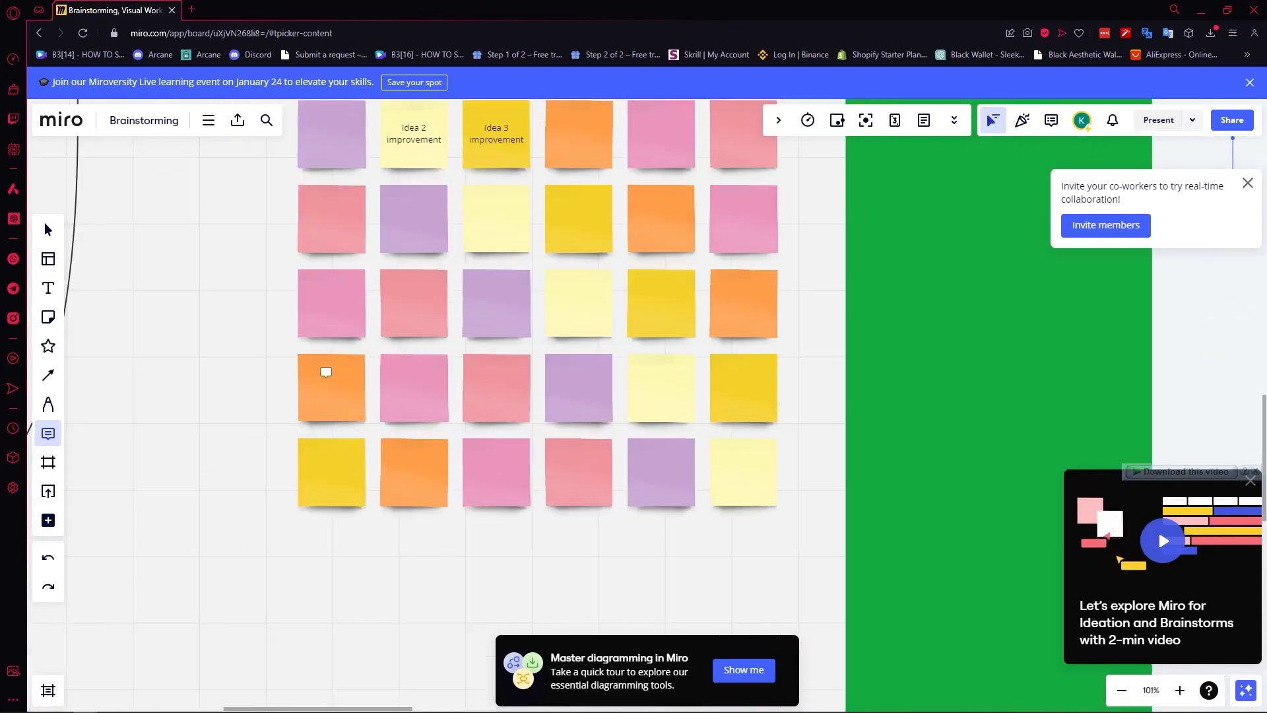
scroll(379, 258, up, 3)
scroll(420, 258, down, 4)
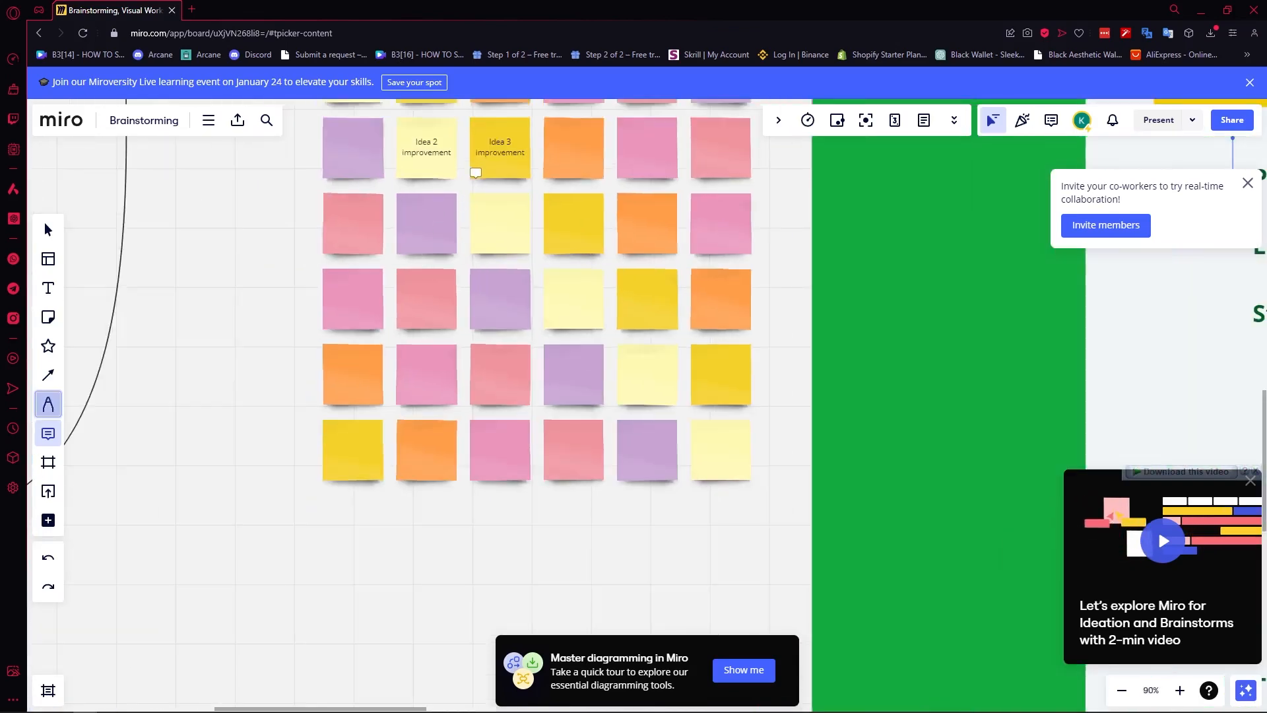
drag(473, 174, 470, 346)
click(495, 294)
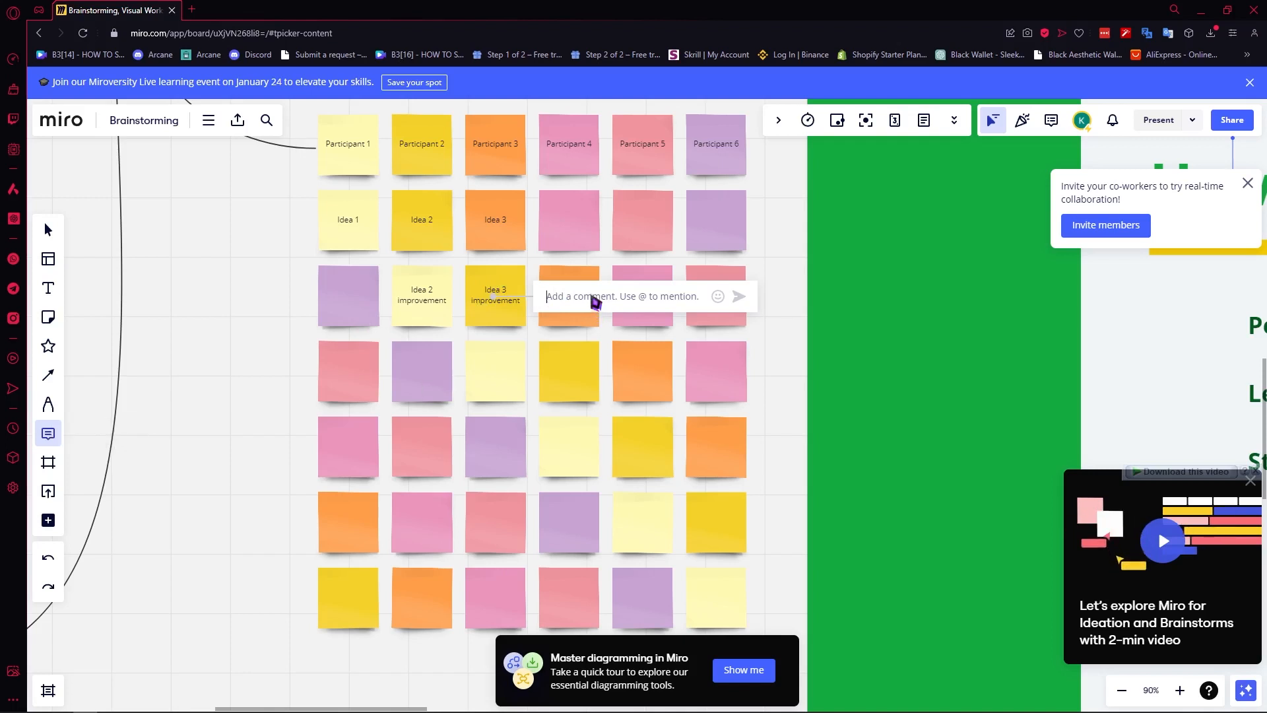
text(thisi)
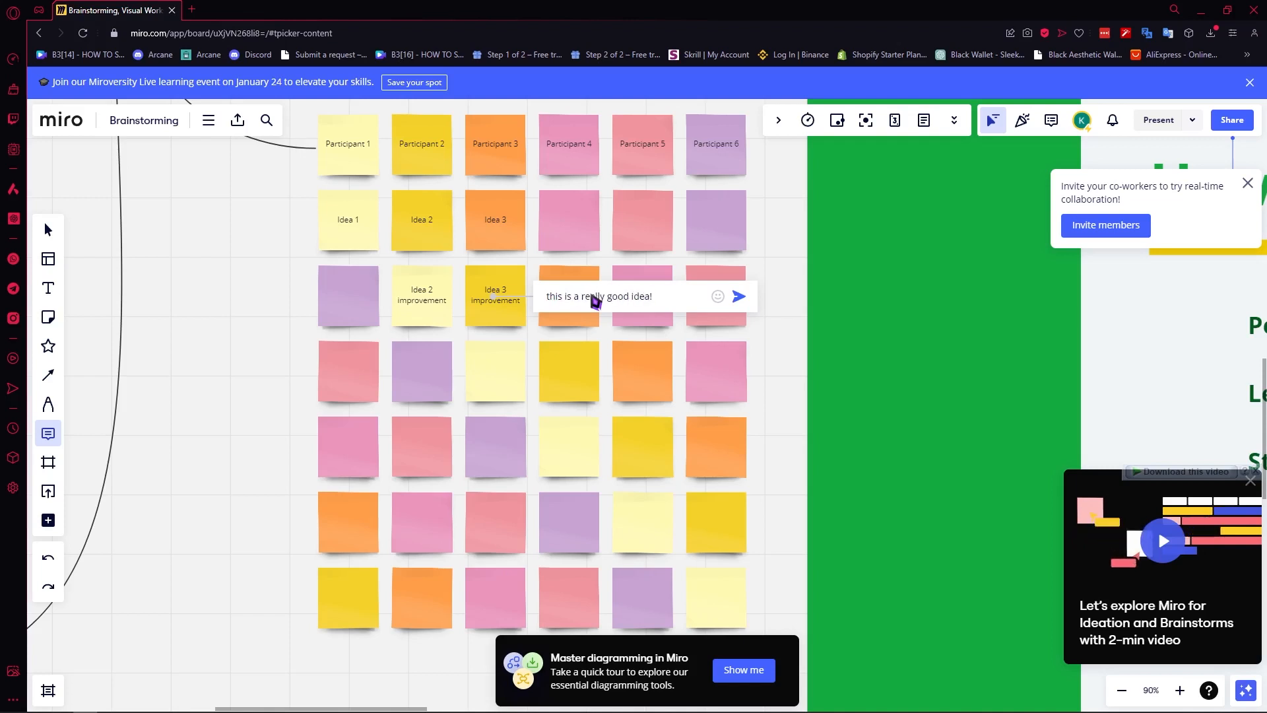
click(718, 296)
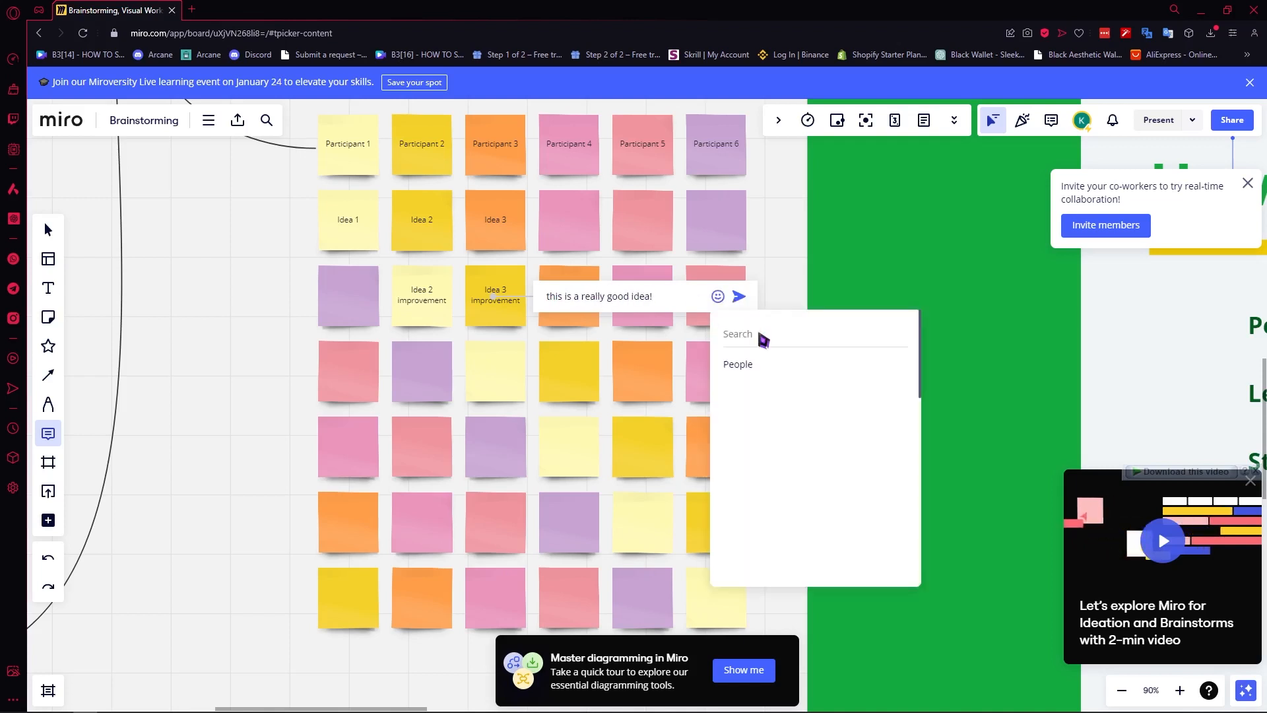
click(789, 439)
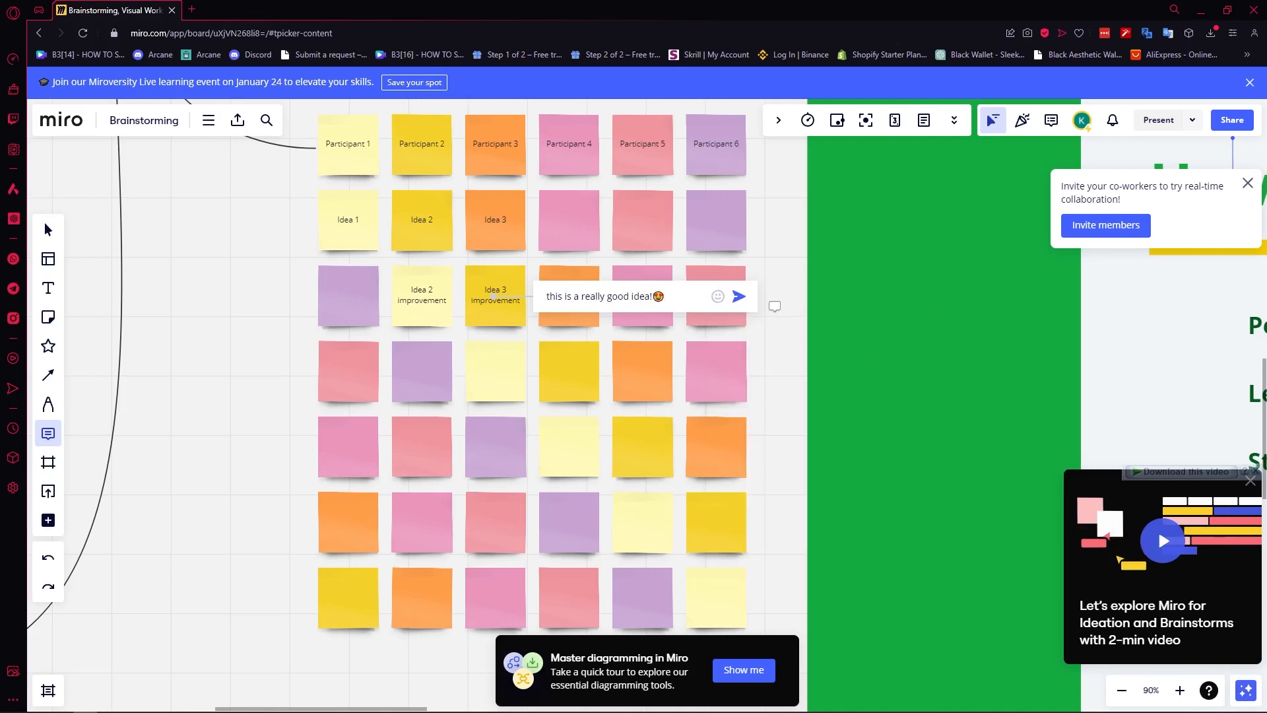
click(739, 297)
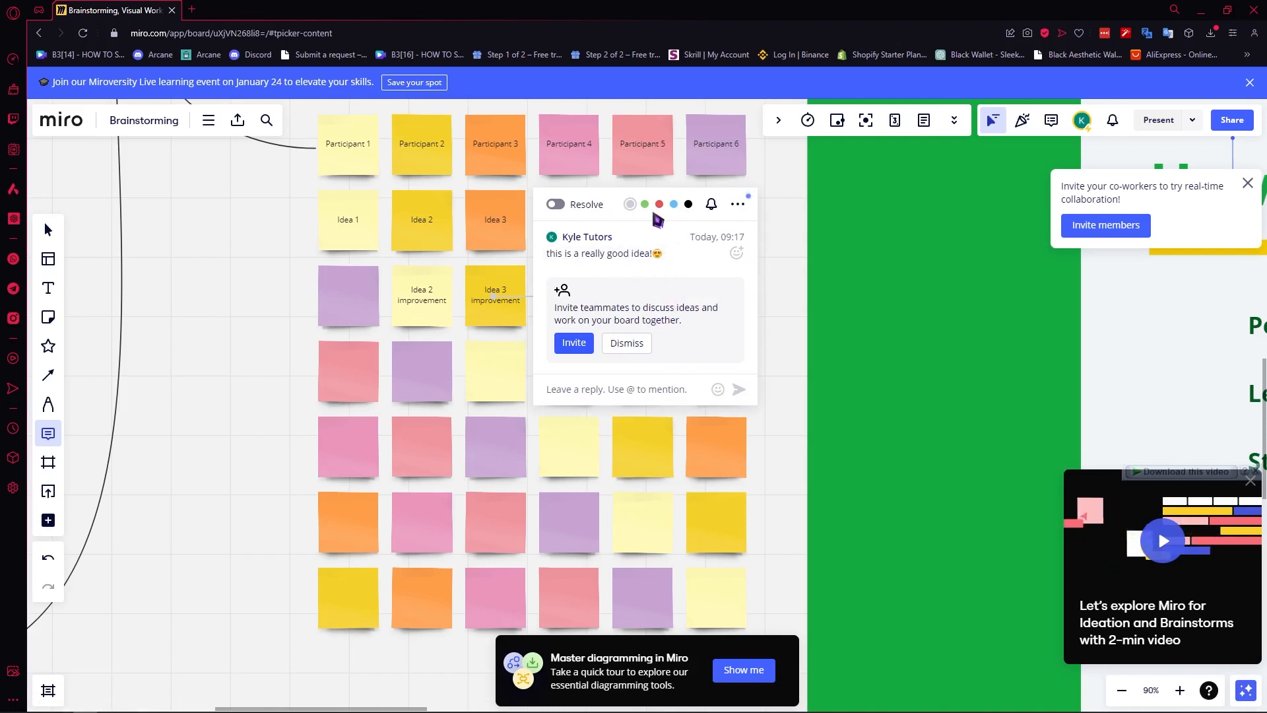
Resolve the Idea 3 improvement comment, set its colour to black, and follow the thread.
click(561, 205)
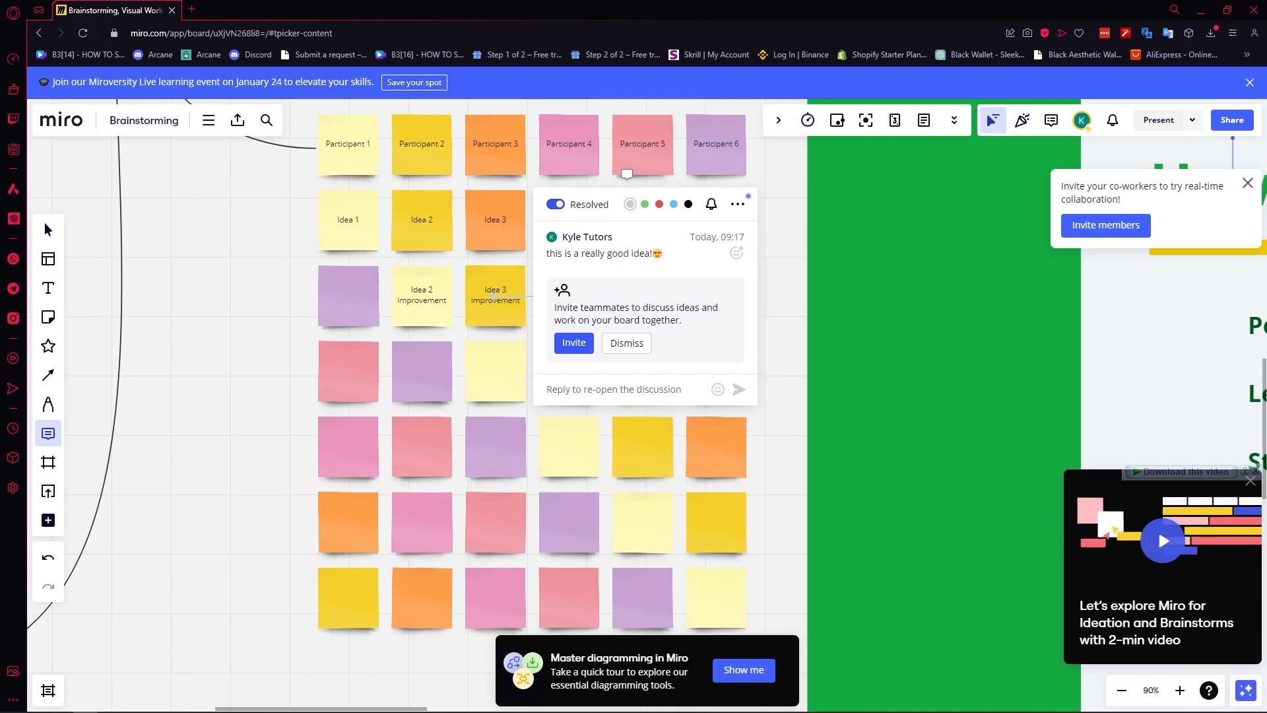
click(659, 204)
click(688, 204)
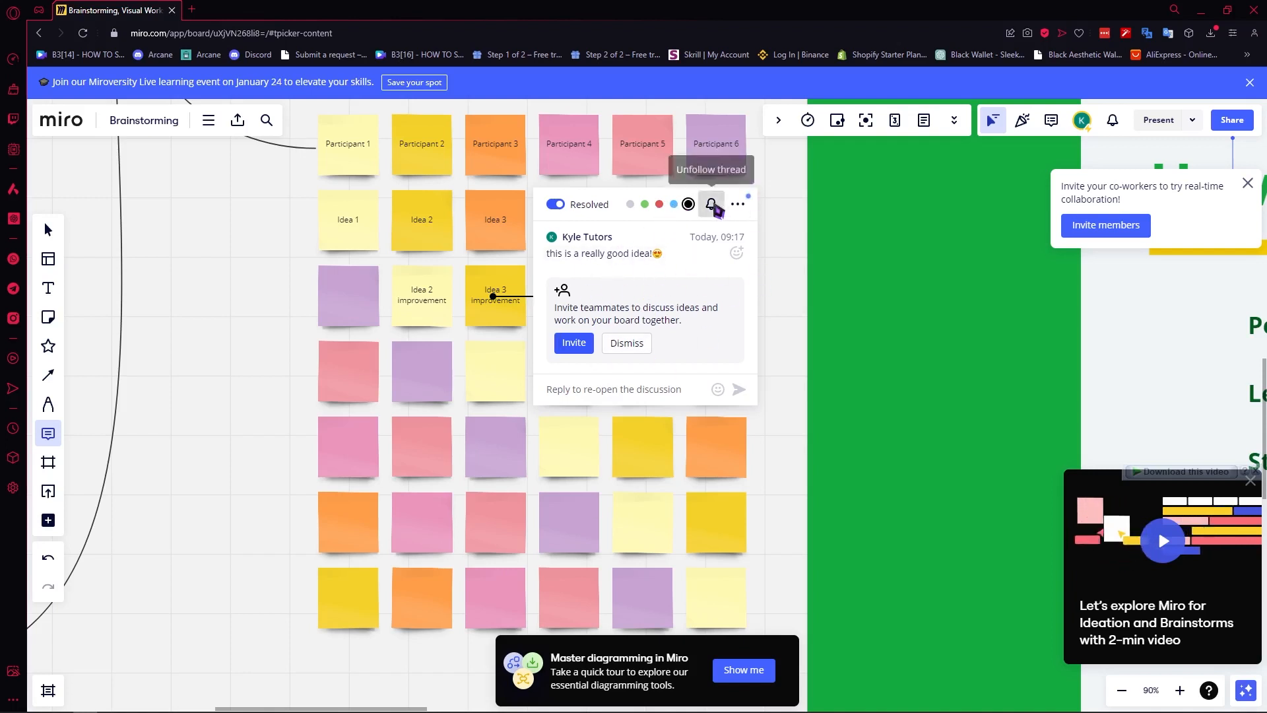
click(711, 204)
click(738, 203)
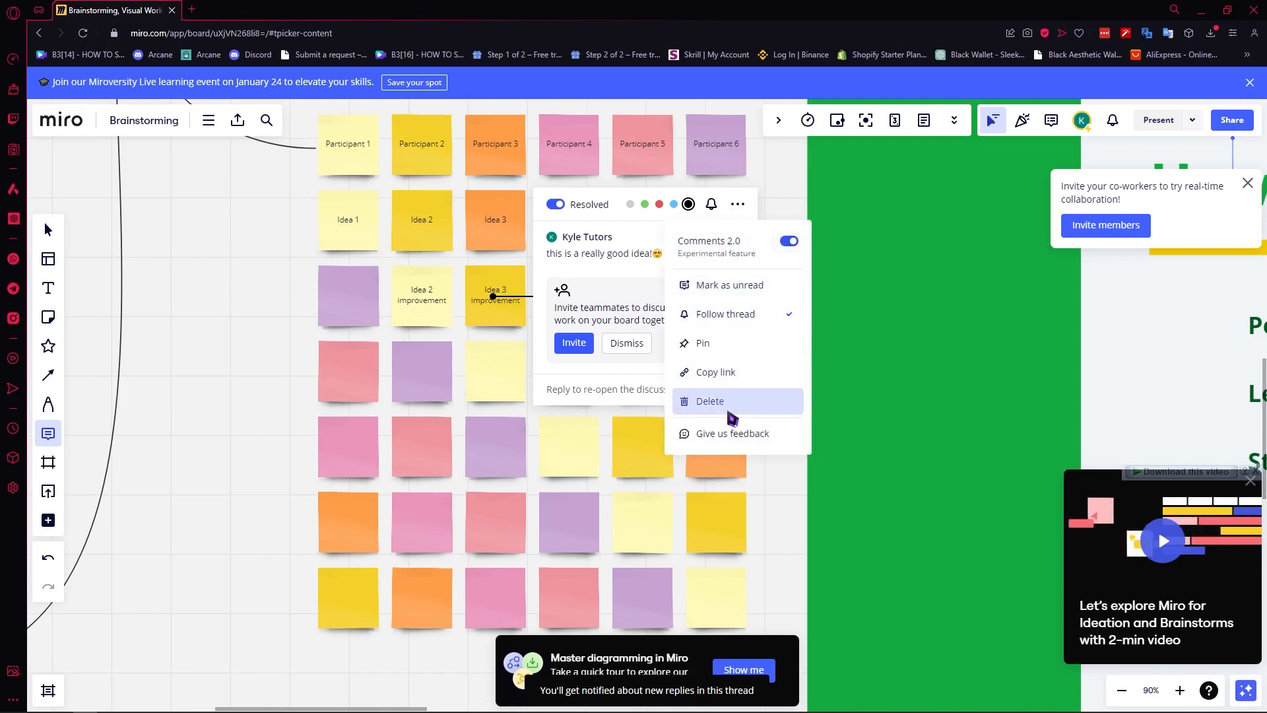
click(635, 288)
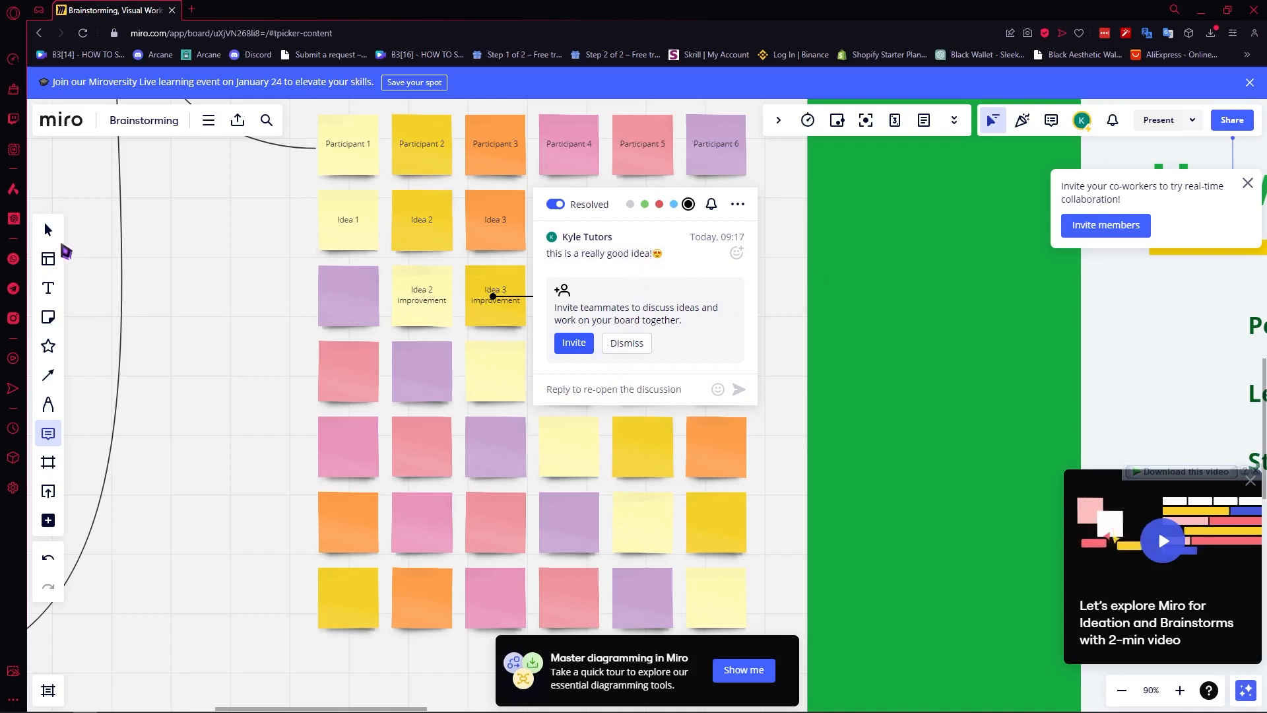
click(47, 229)
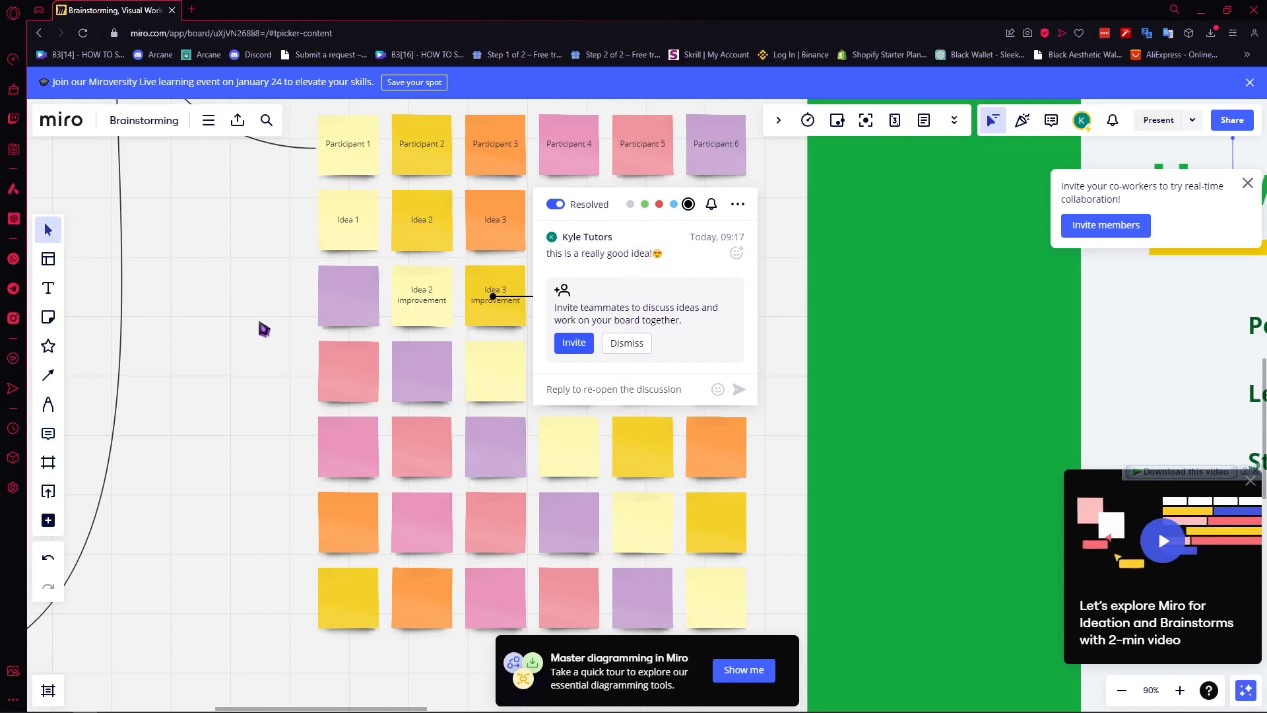
Select the Idea 3 improvement sticky, zoom out, and bring up the frame size presets.
click(512, 313)
scroll(515, 323, up, 5)
scroll(516, 326, down, 4)
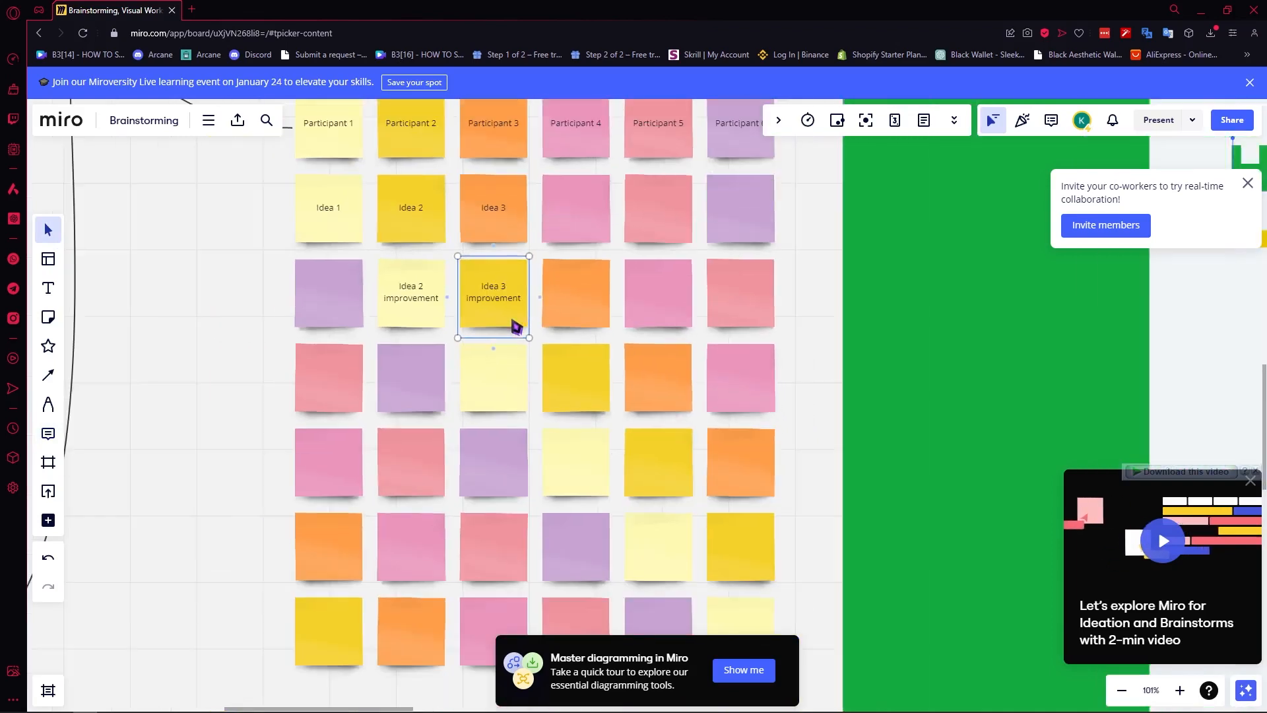
scroll(516, 326, down, 5)
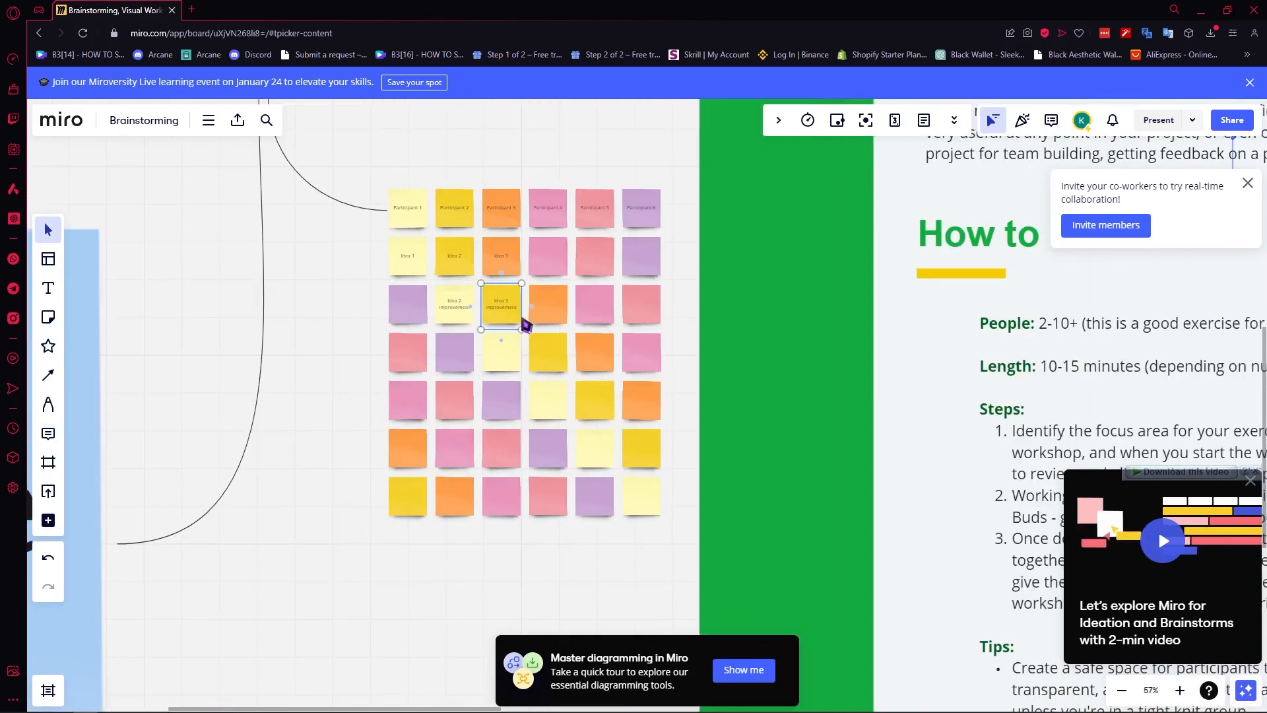
click(56, 464)
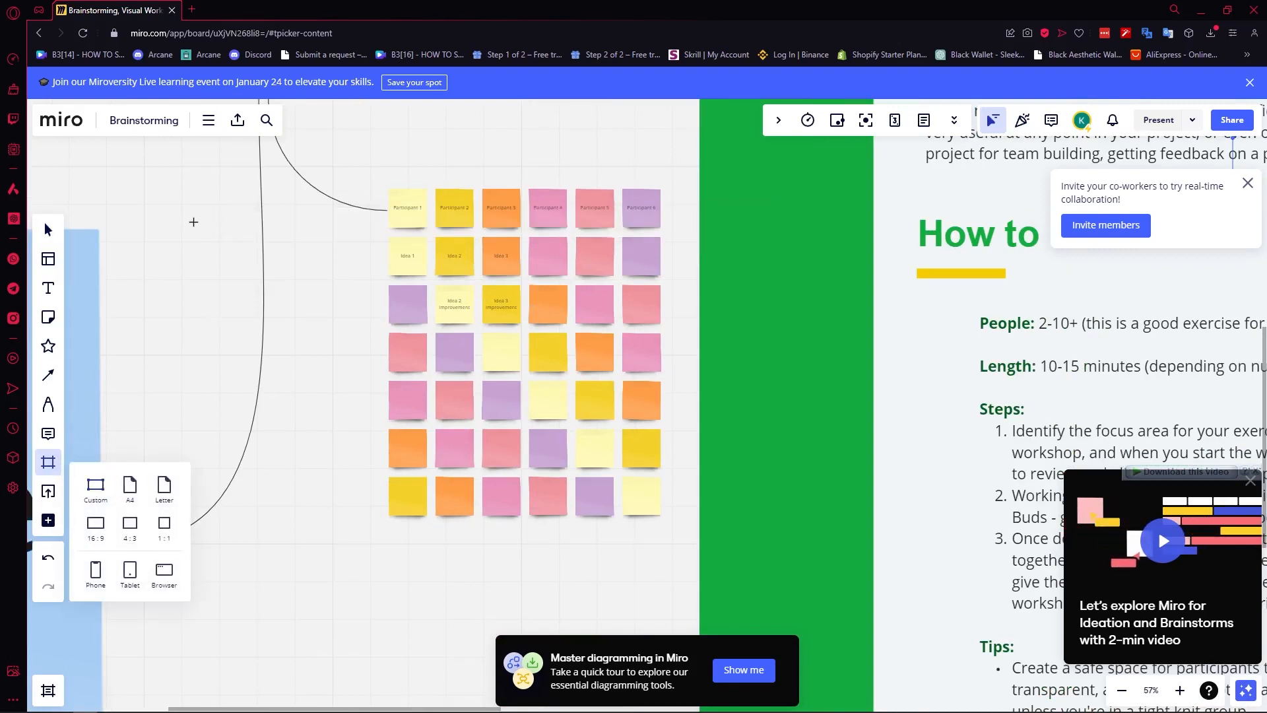
Draw Frame 1 left of the sticky-note grid, then add and delete a Letter-sized Frame 2.
drag(134, 238, 320, 450)
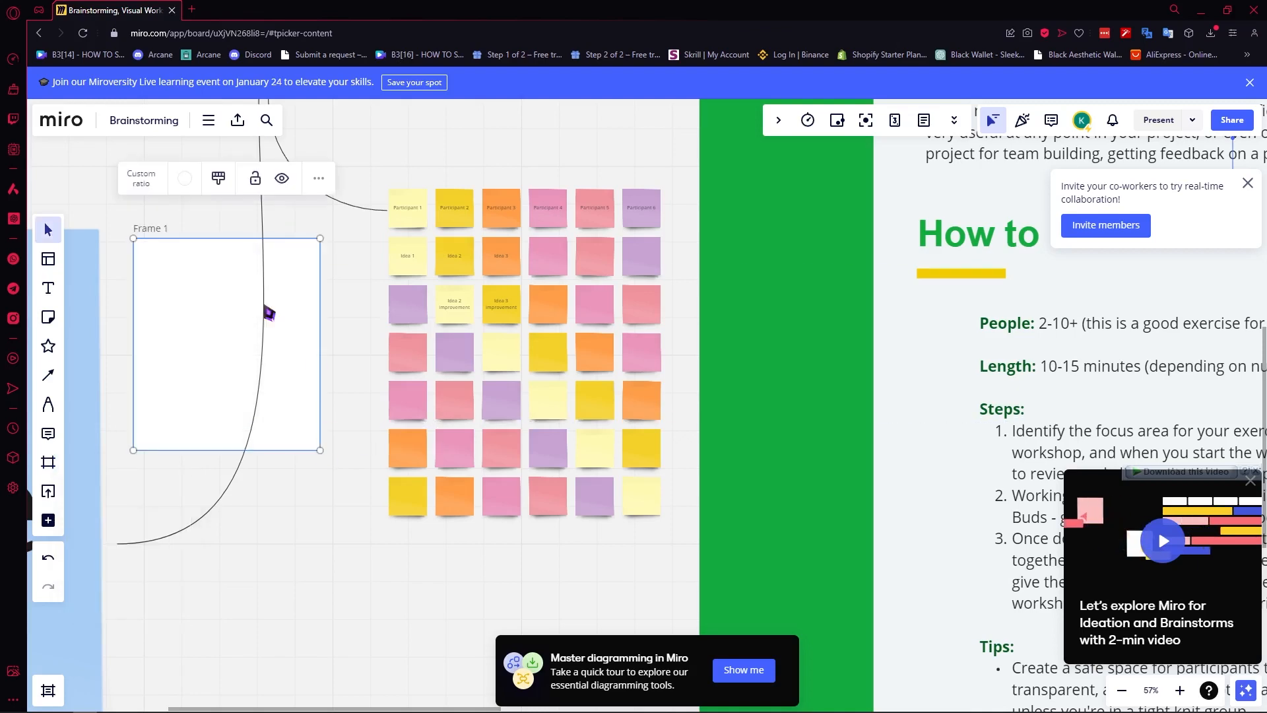
click(52, 464)
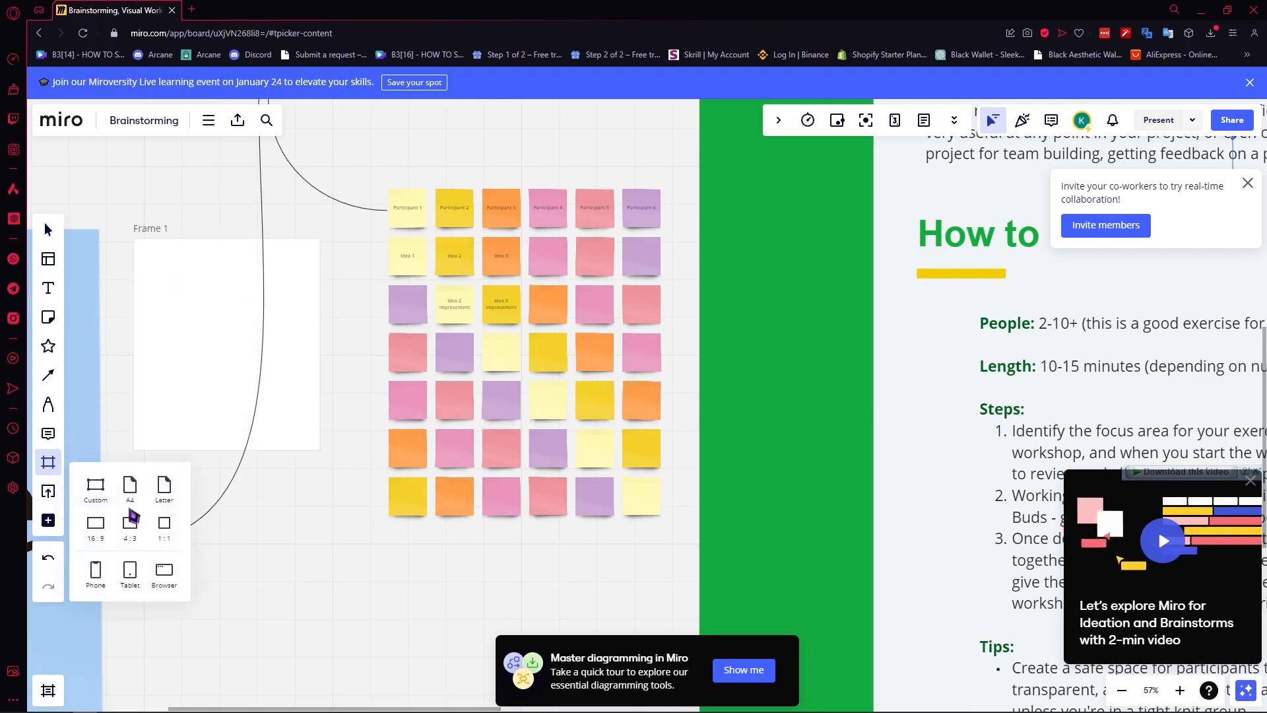
click(166, 492)
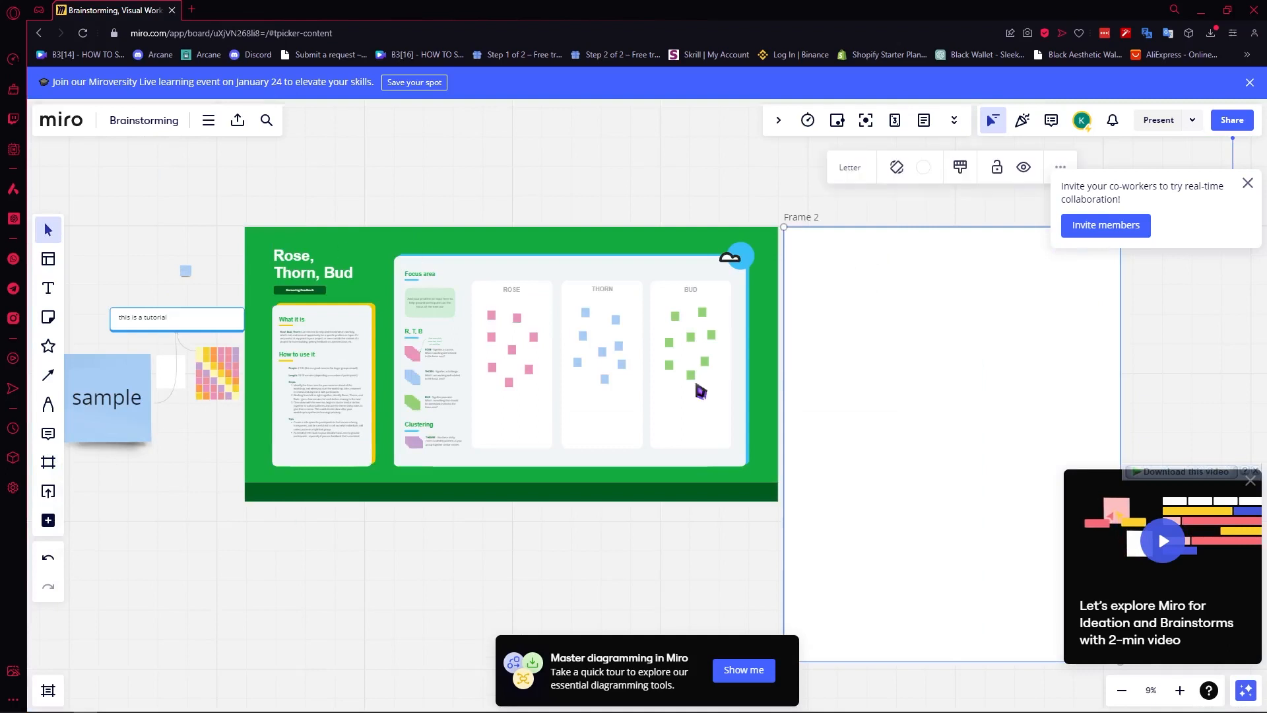
drag(923, 362, 977, 367)
key(Delete)
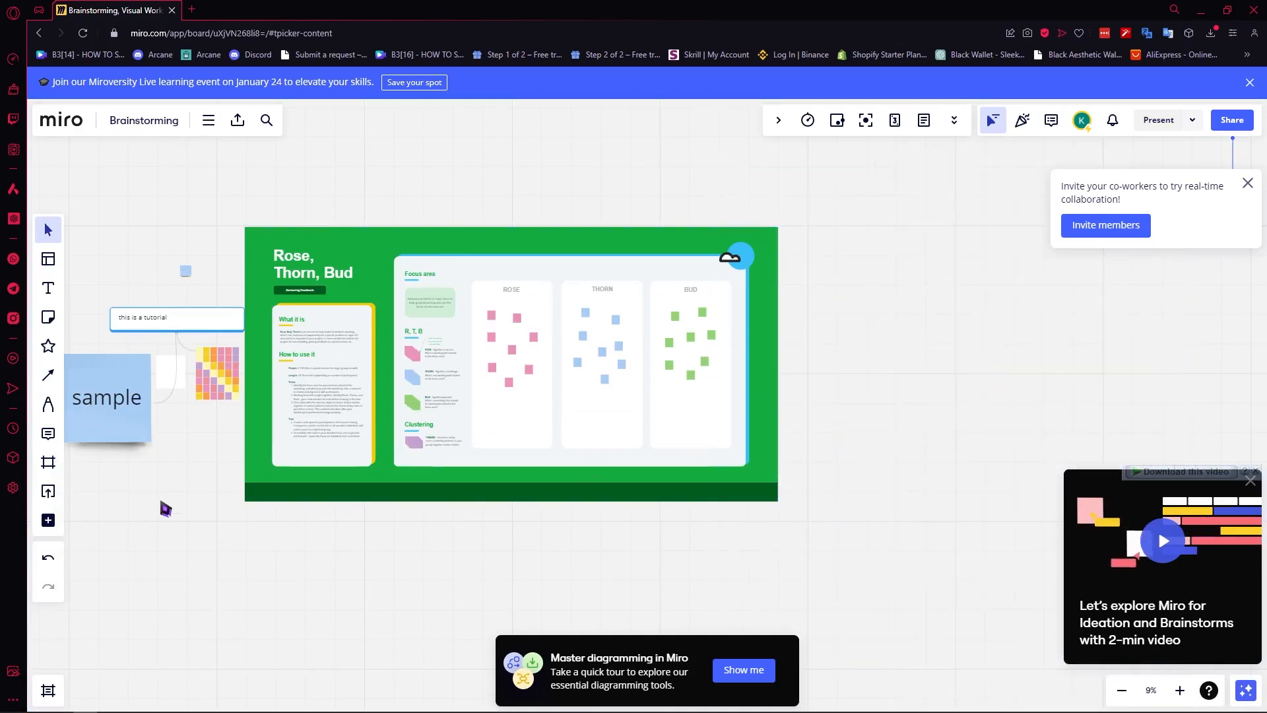
Add the Tables app from the More apps list to the left toolbar.
click(48, 491)
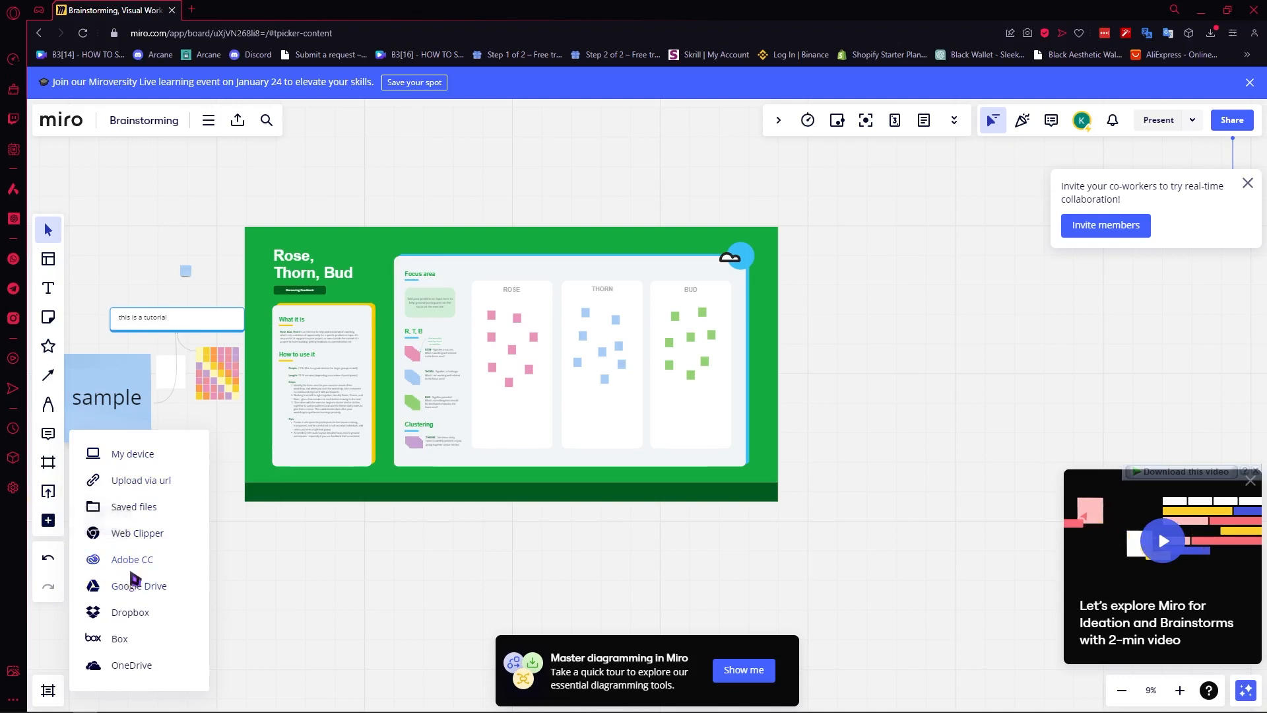
click(48, 520)
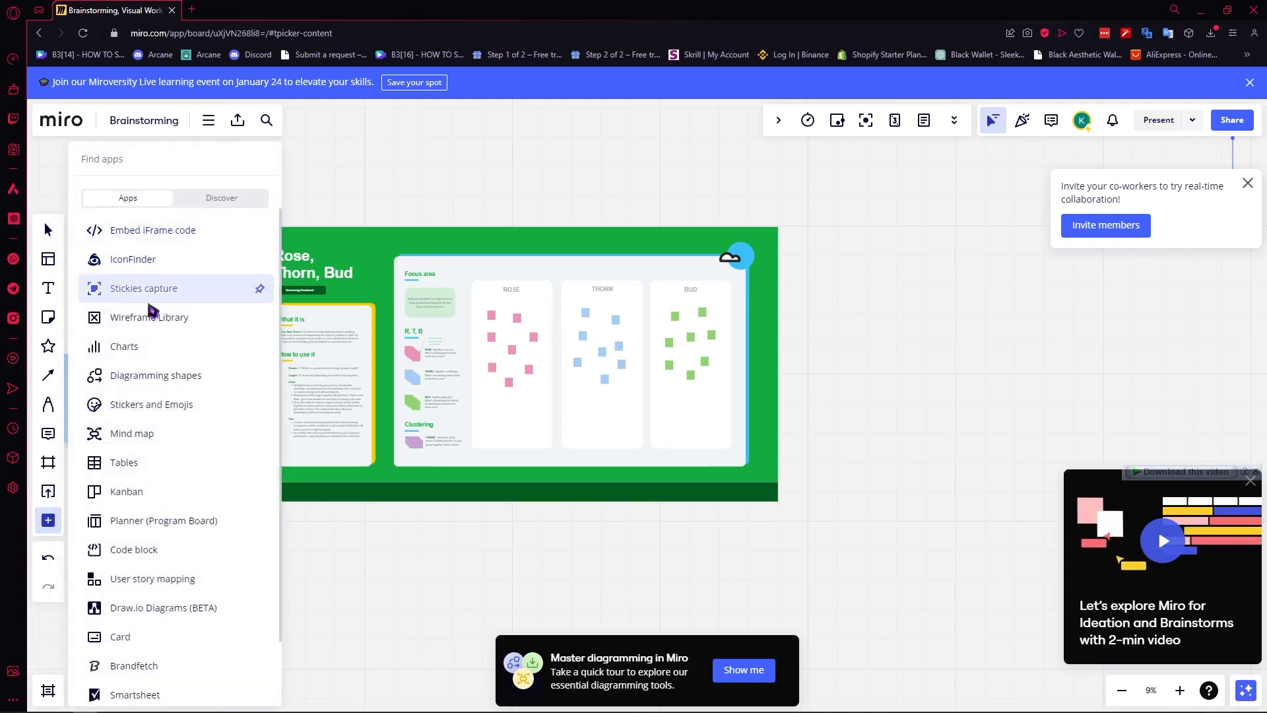
scroll(178, 349, down, 1)
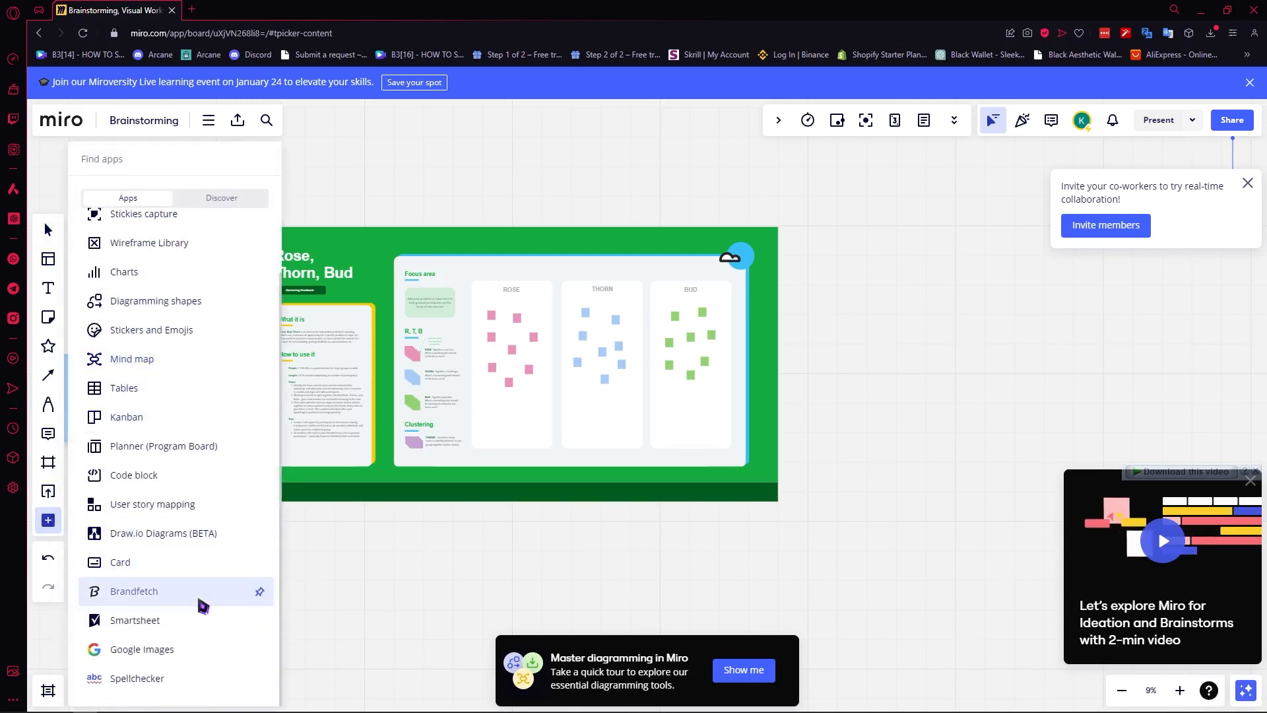
scroll(227, 323, up, 1)
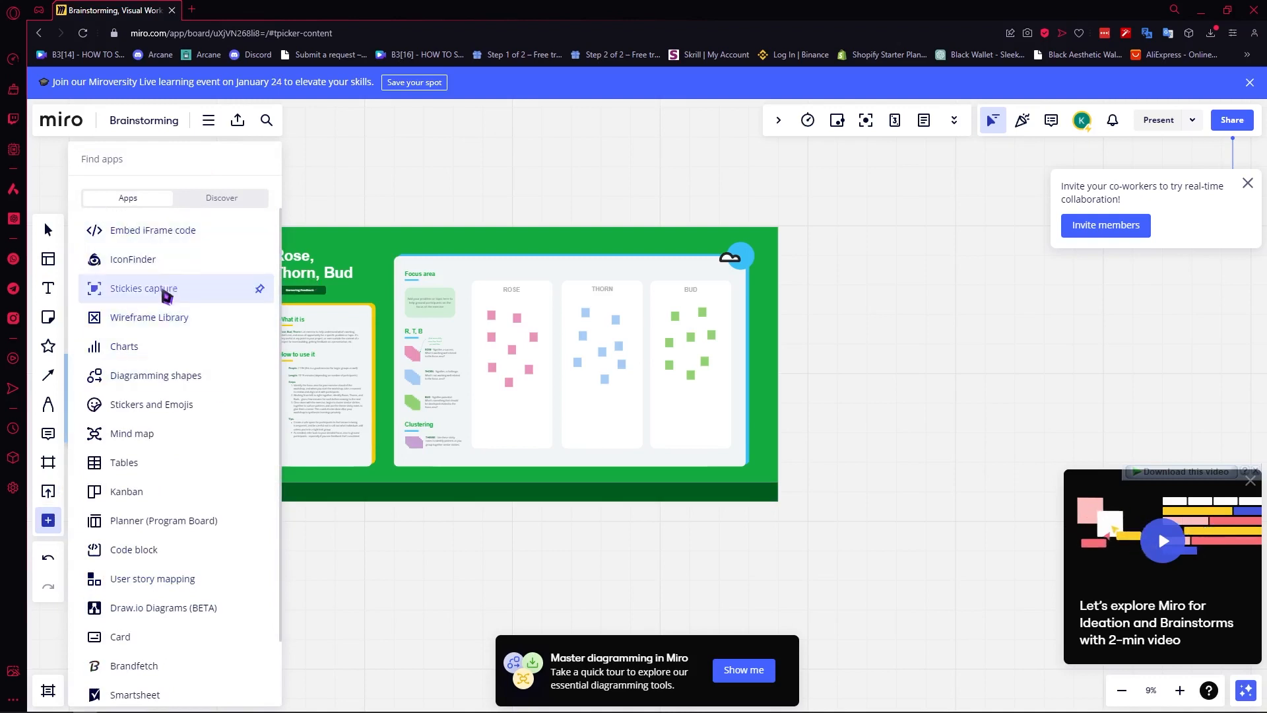
scroll(192, 462, down, 1)
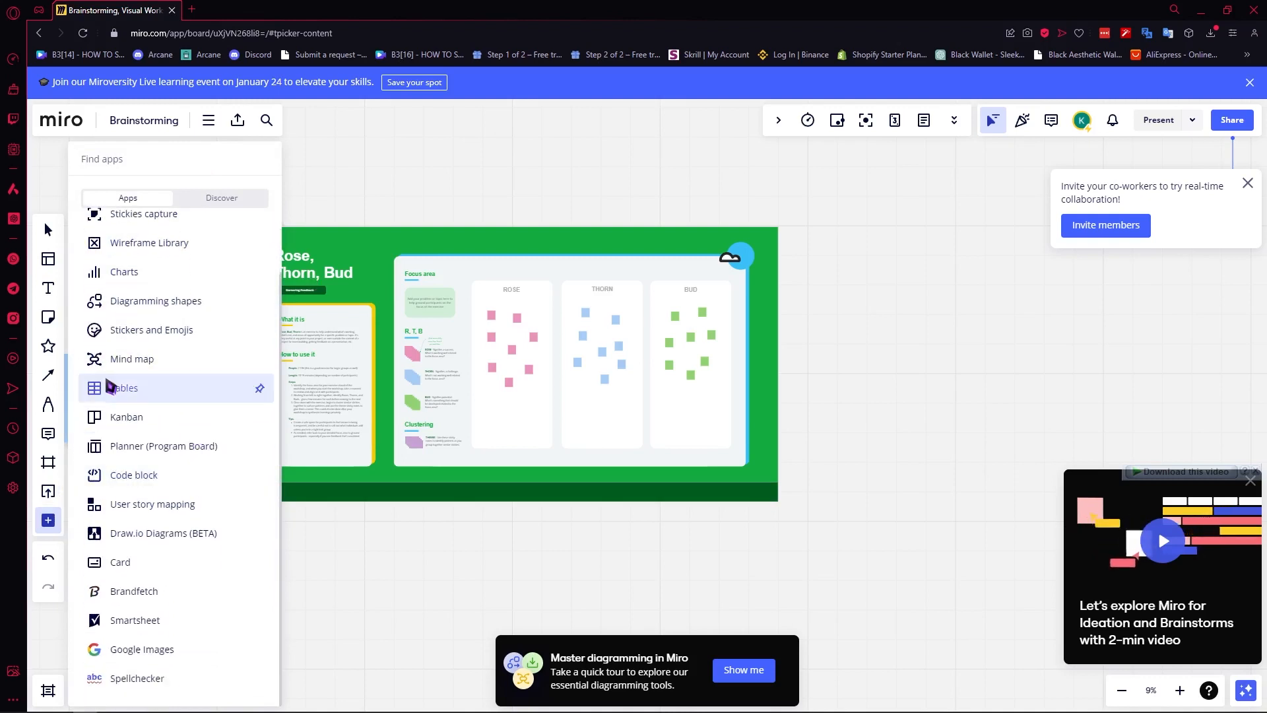
click(116, 389)
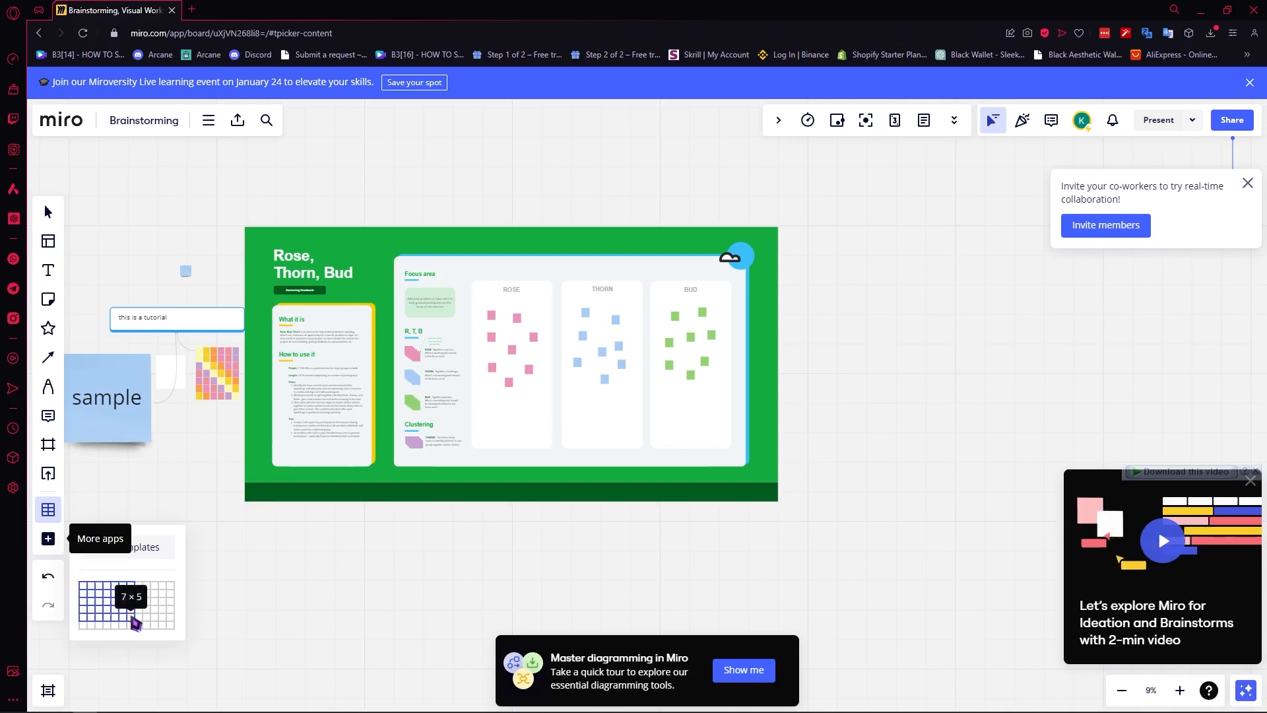
Place a 7×5 table right of the Rose, Thorn, Bud template and enlarge it.
click(132, 619)
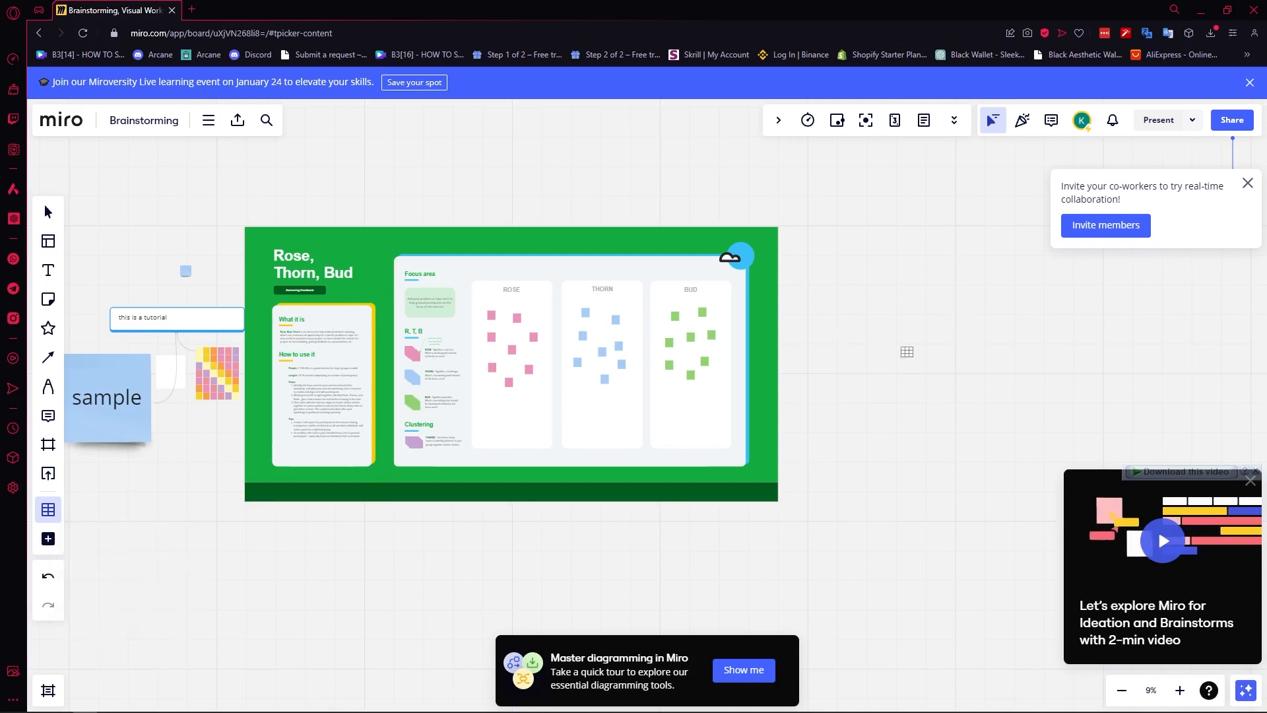
click(906, 352)
drag(903, 345, 870, 181)
mouse_move(925, 342)
mouse_down()
mouse_move(1024, 366)
mouse_move(964, 340)
mouse_up()
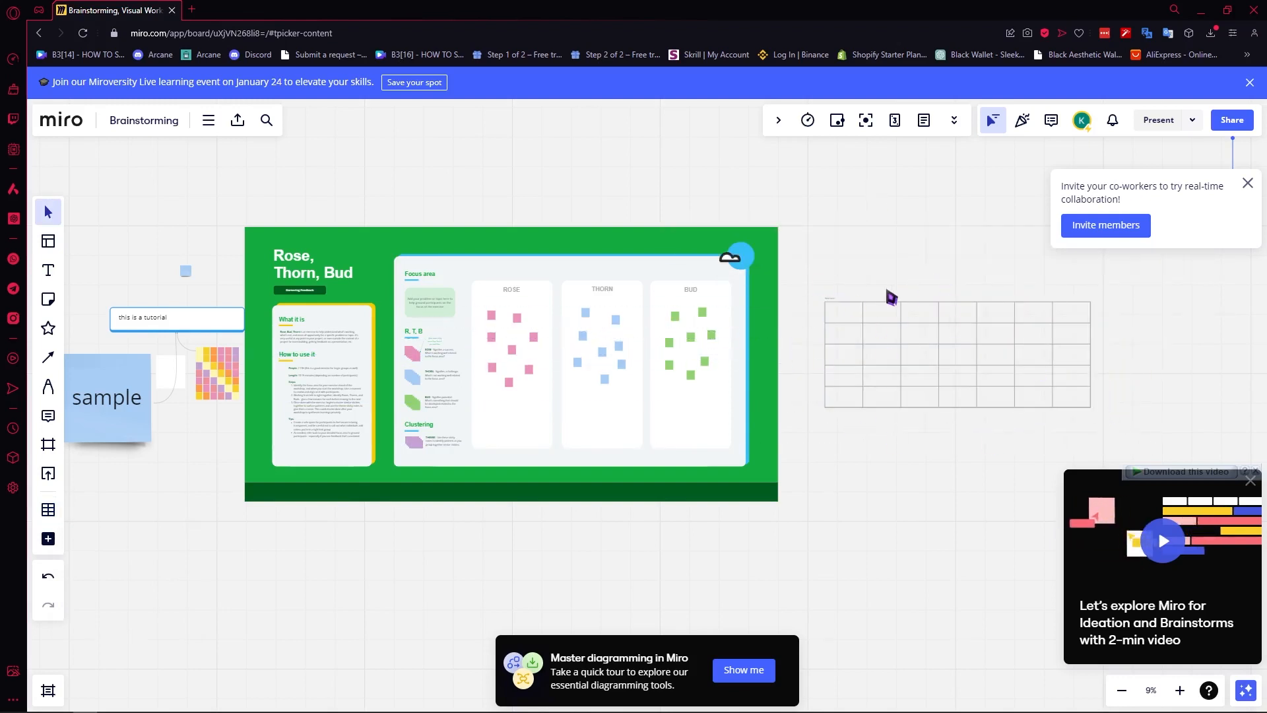
Add Frame 2 around the table from the Frames panel, view both frames, then close it.
click(48, 690)
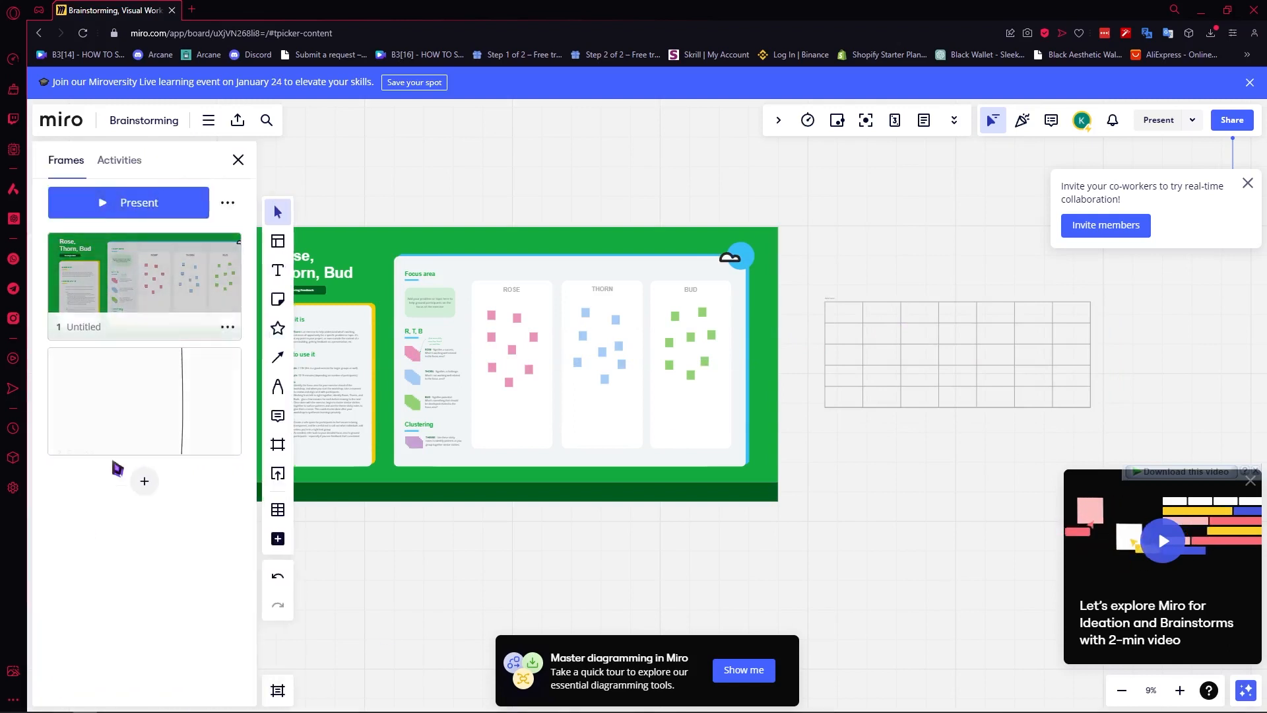
click(148, 479)
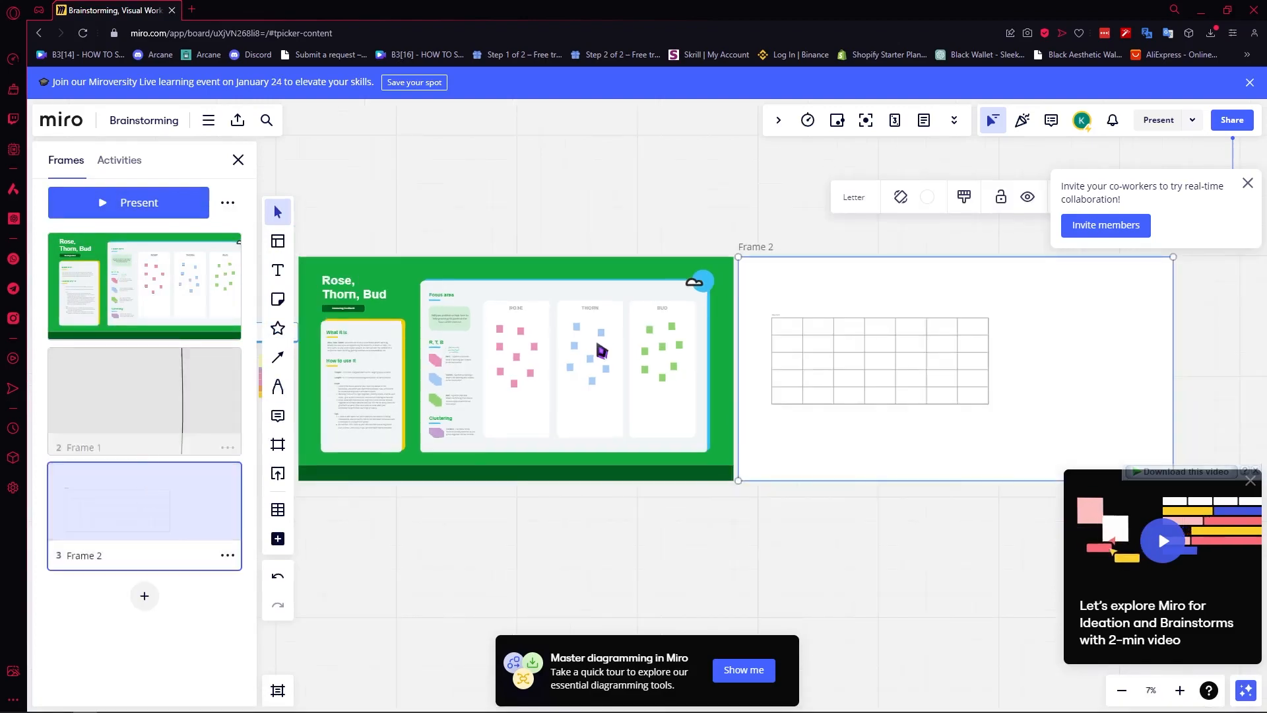
click(121, 401)
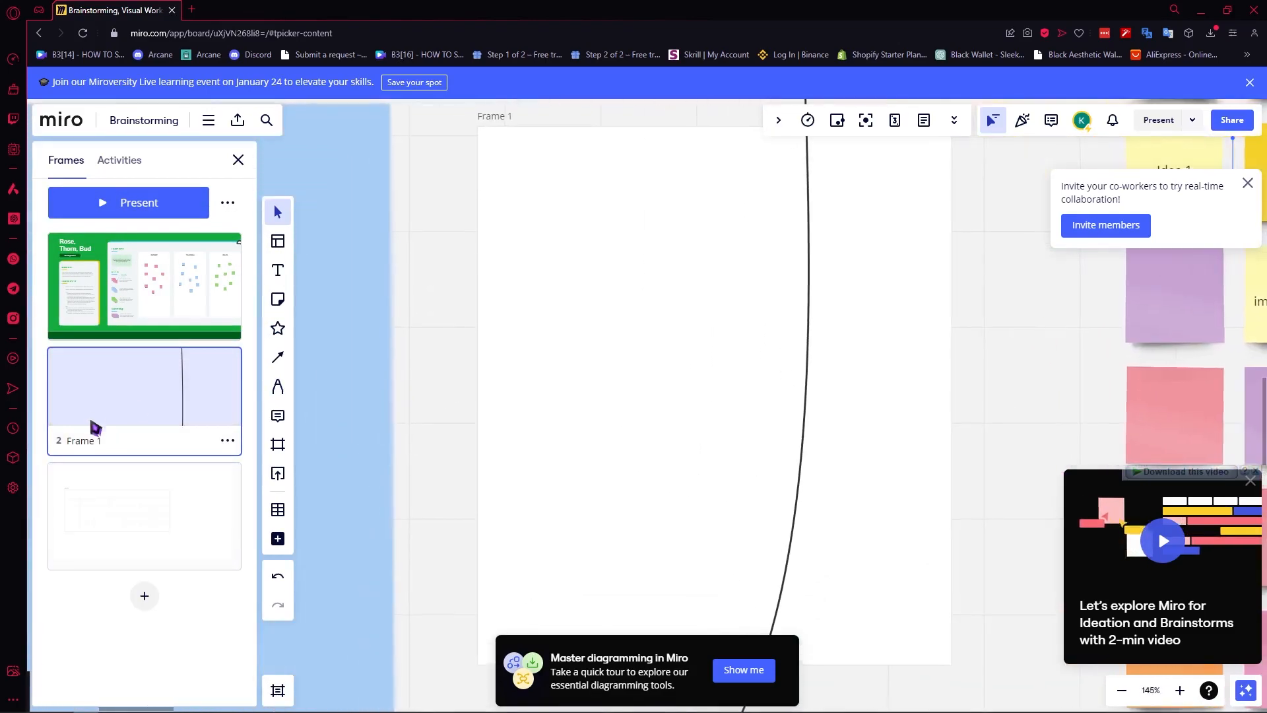
click(158, 521)
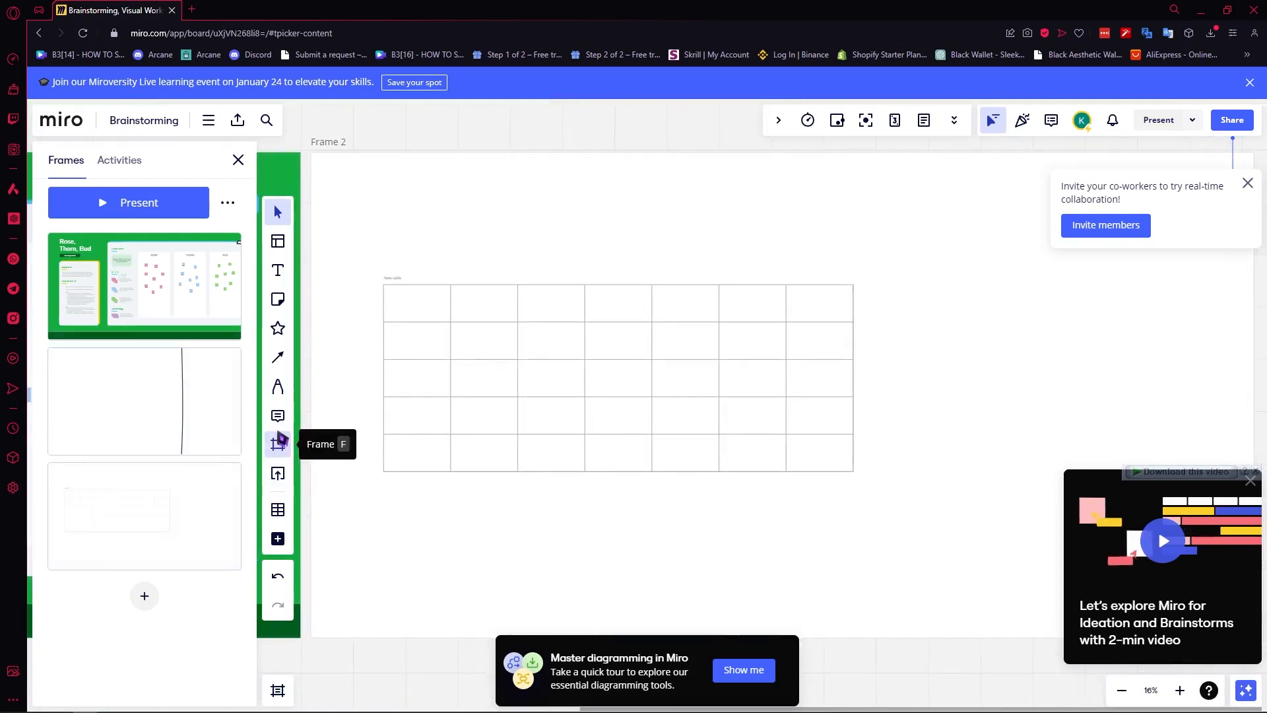
click(238, 159)
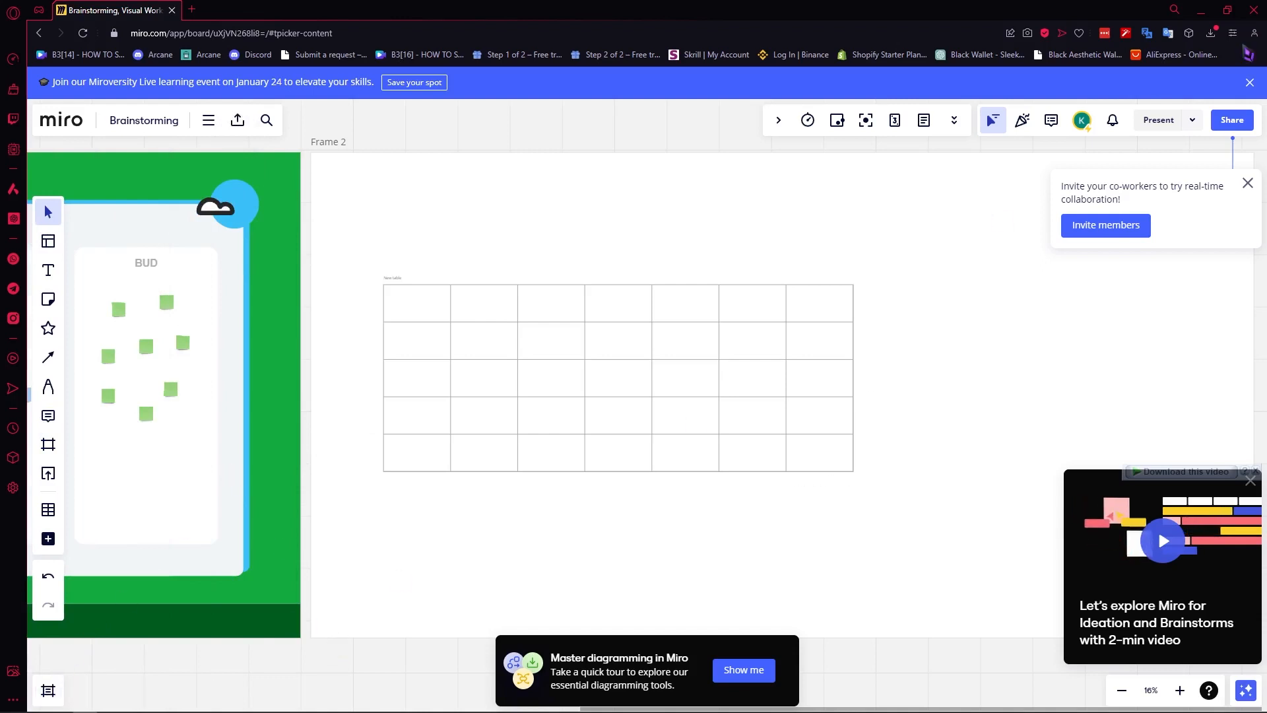
click(1231, 121)
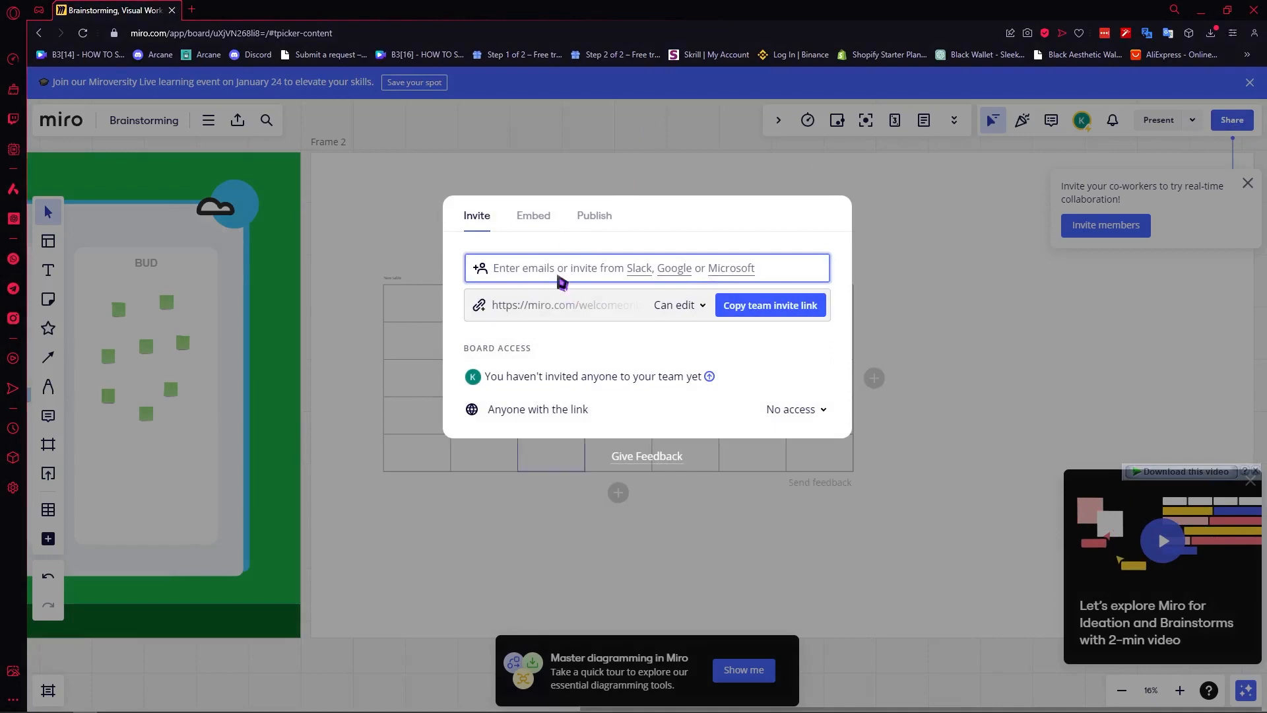
click(823, 171)
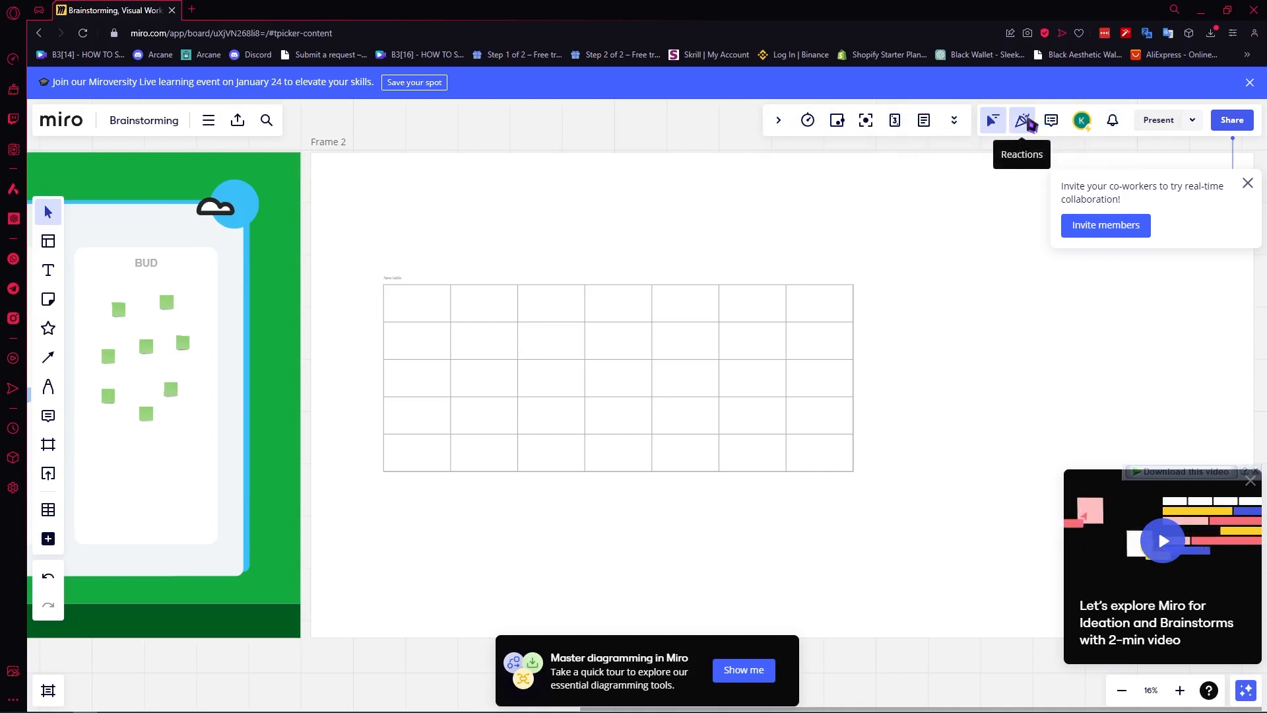
Dismiss the invite co-workers prompt and send a fire reaction to the board.
click(1026, 120)
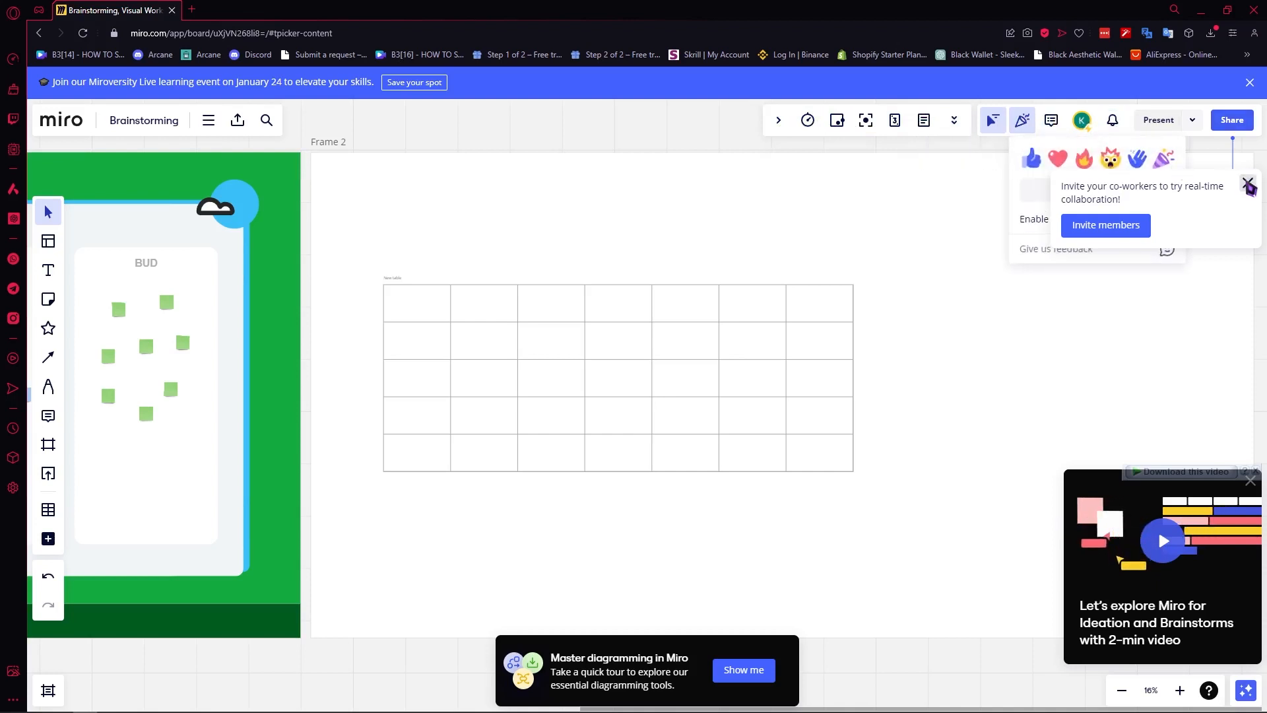
click(1247, 184)
click(1022, 121)
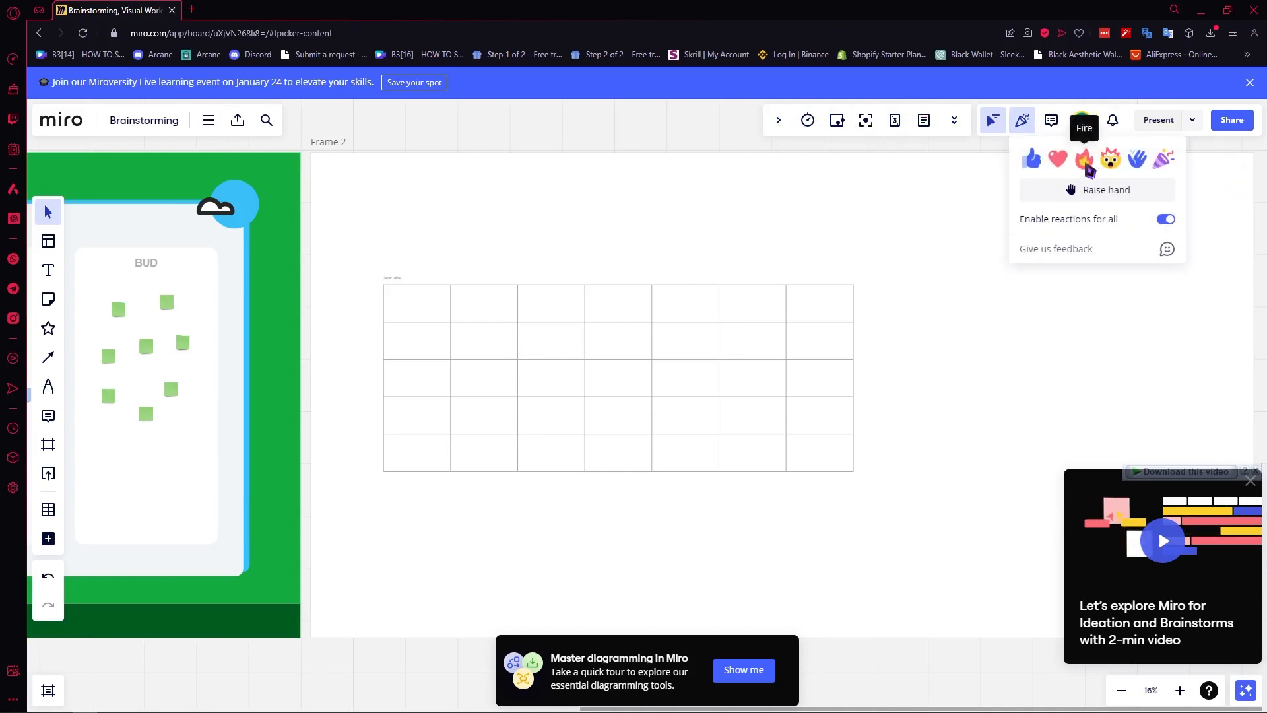
click(1085, 165)
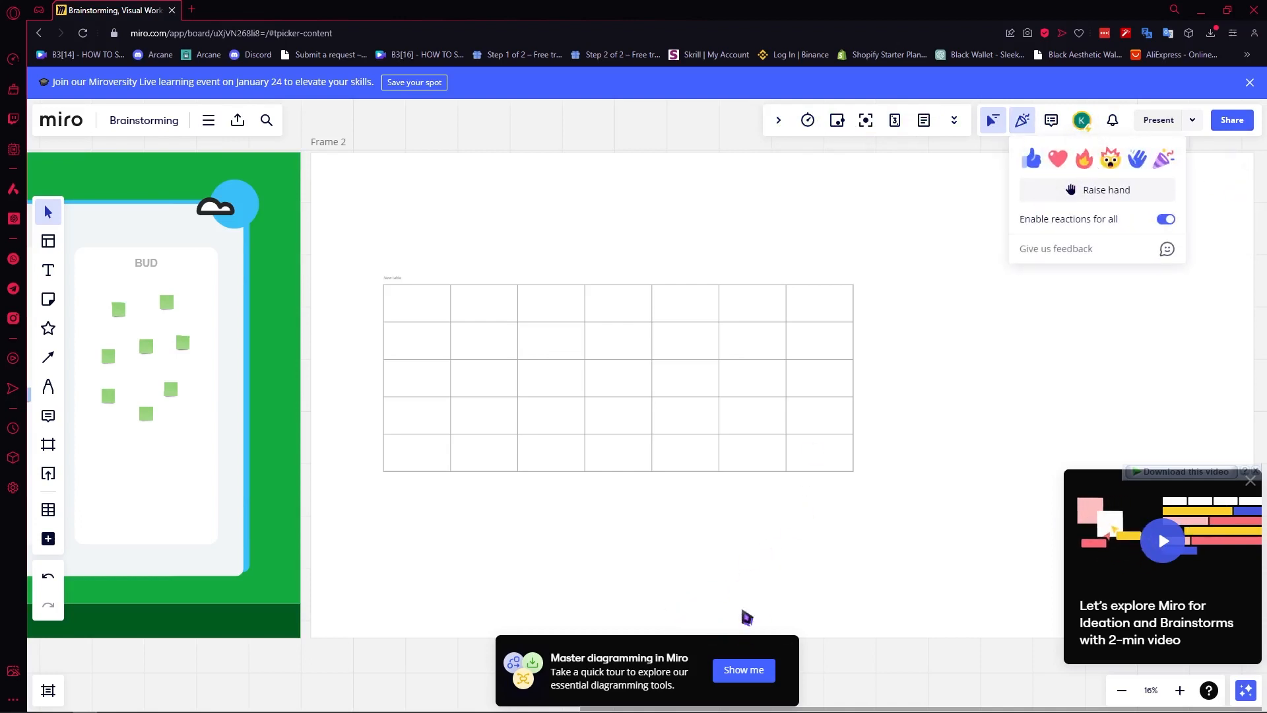
scroll(415, 423, down, 4)
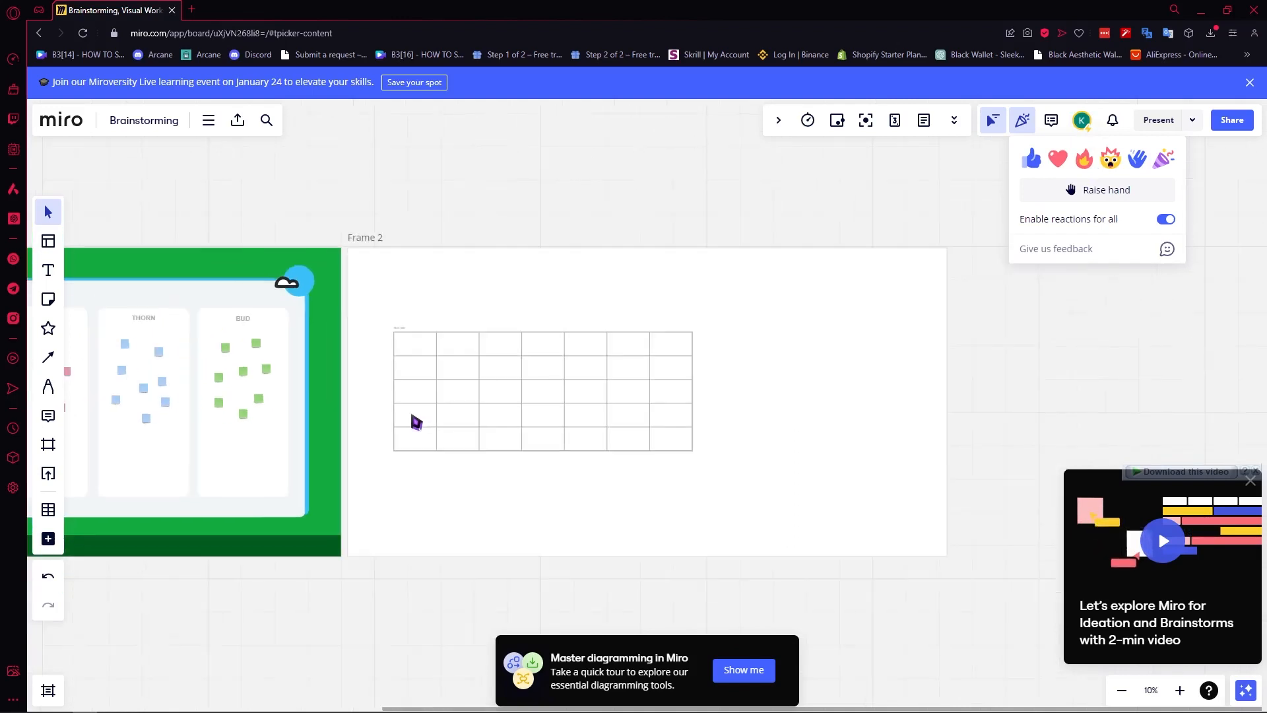
click(506, 329)
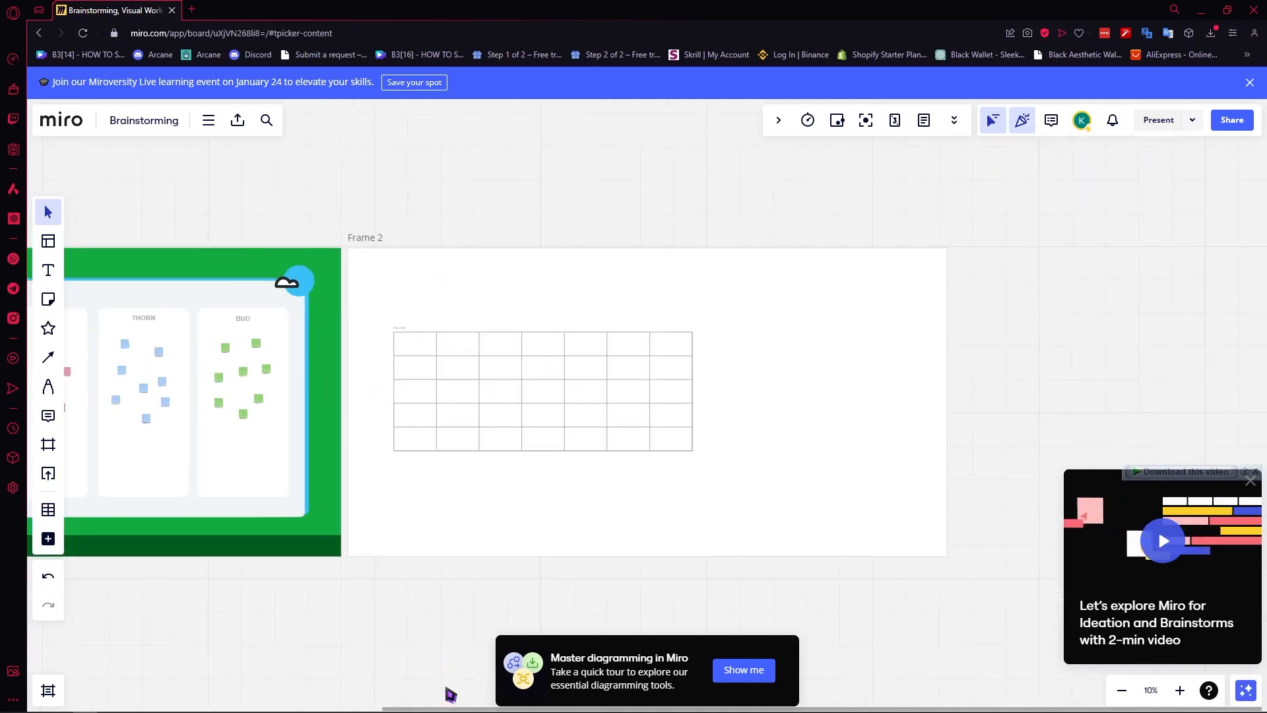
drag(425, 709, 7, 690)
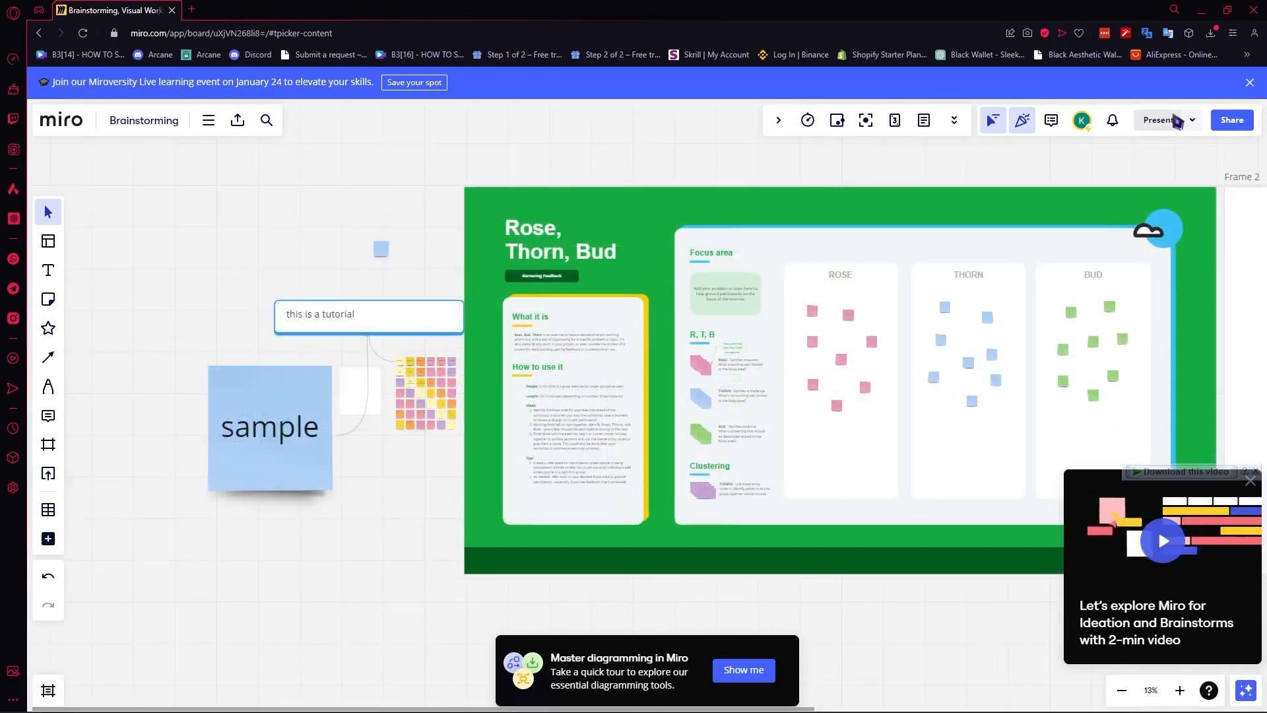
click(1191, 120)
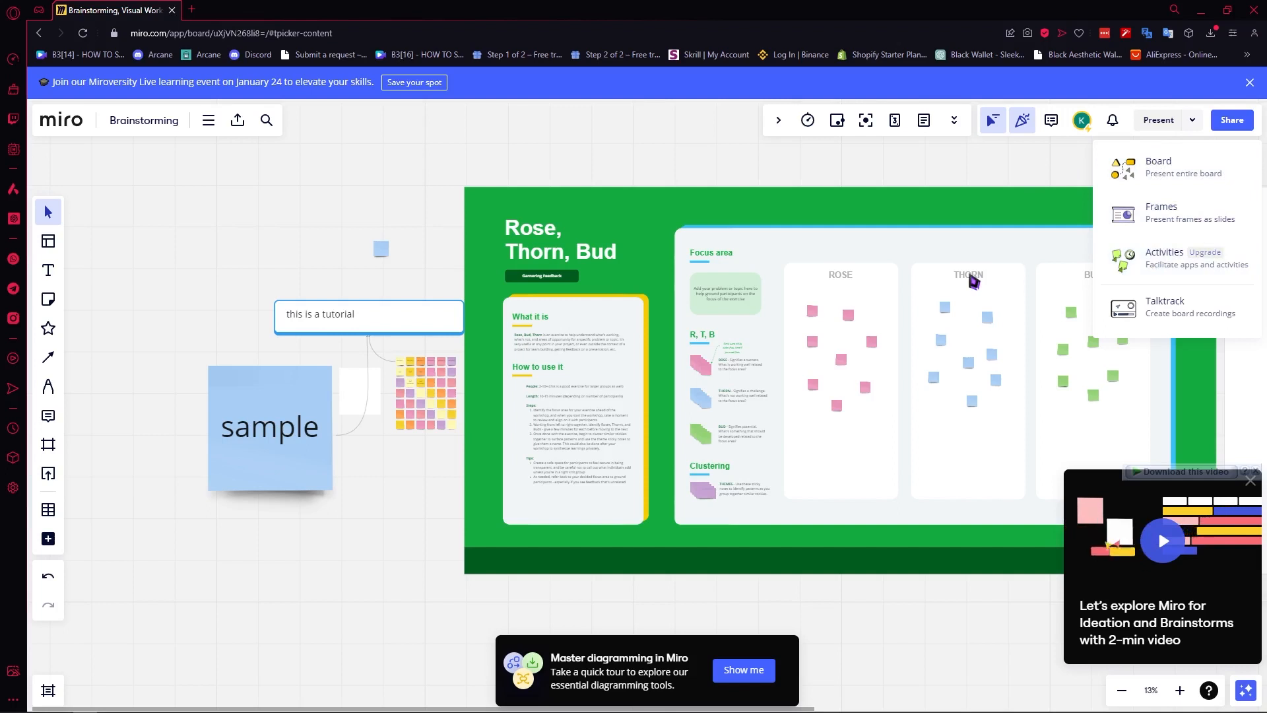
click(896, 201)
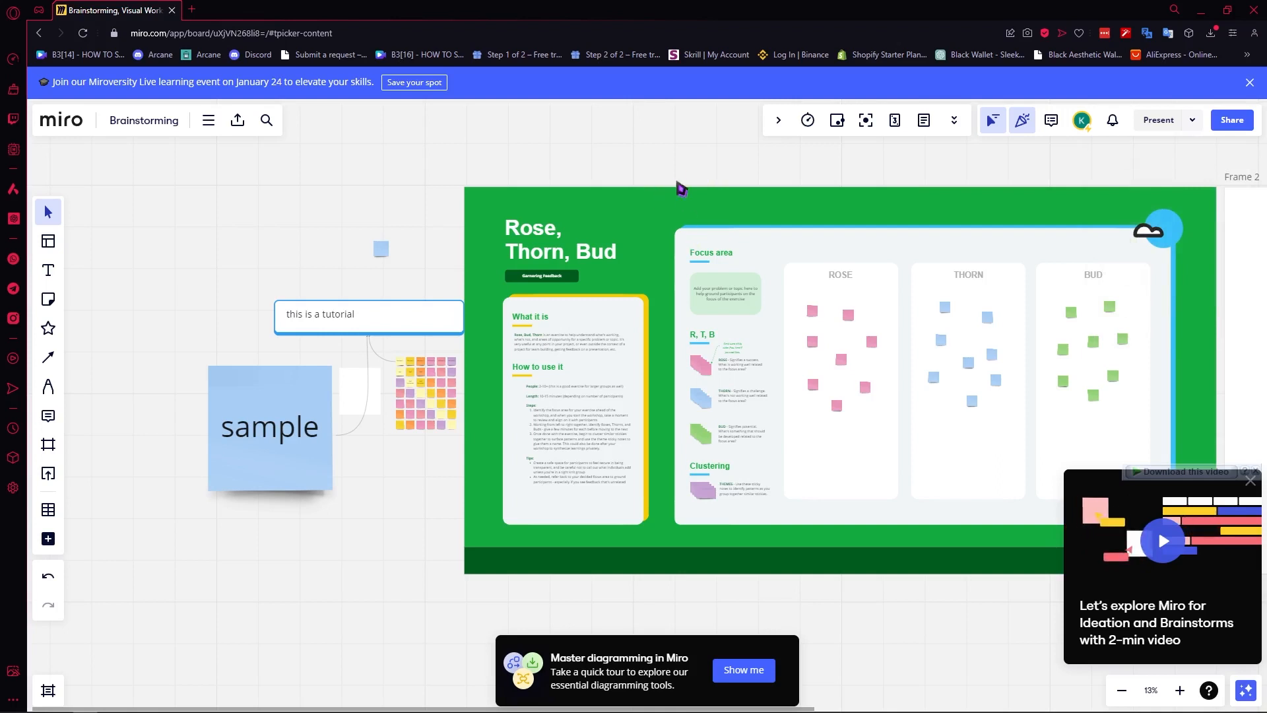
Zoom out and pan until the sample note, template and Frame 2 table sit centred, then return to selection.
scroll(731, 169, down, 1)
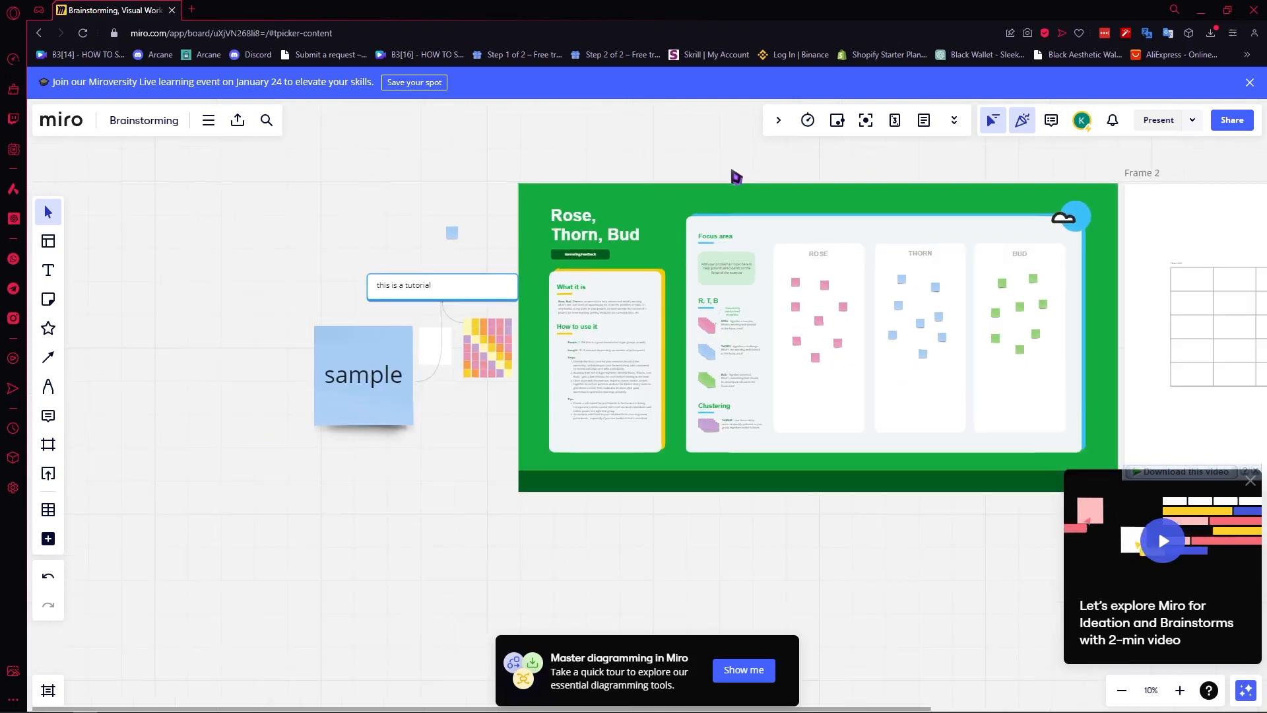
drag(764, 153, 568, 175)
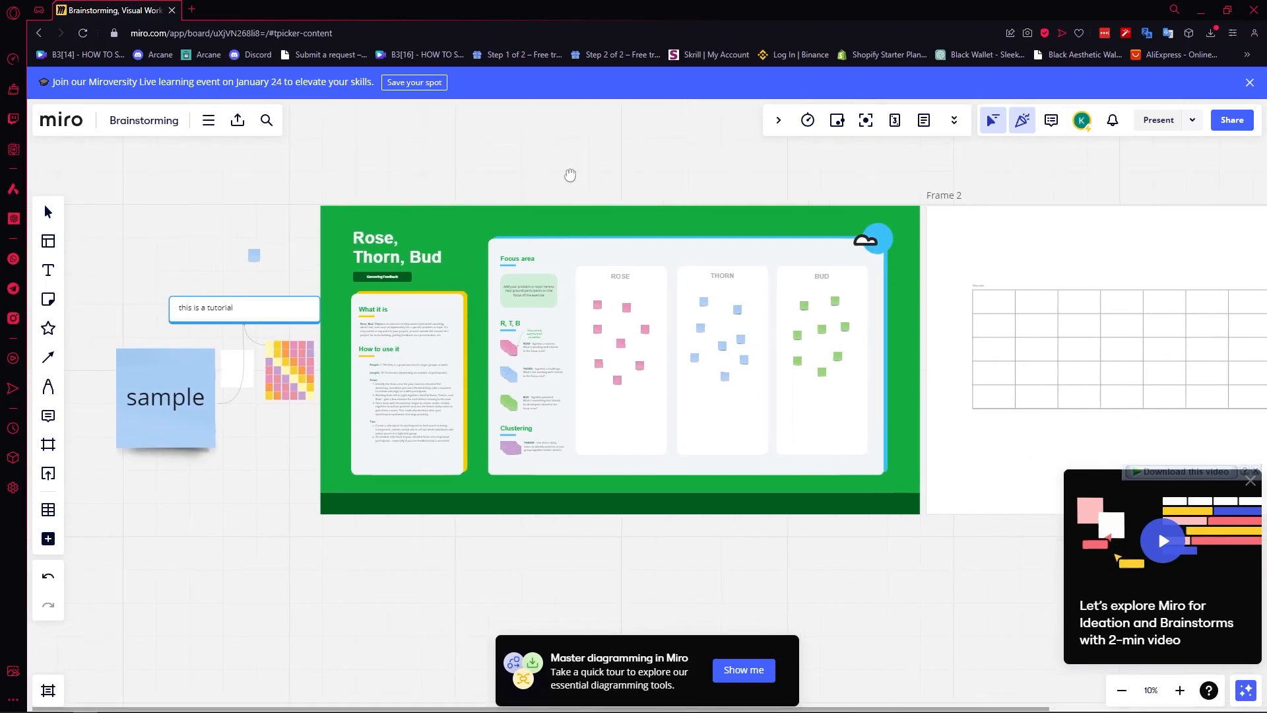
scroll(569, 174, down, 1)
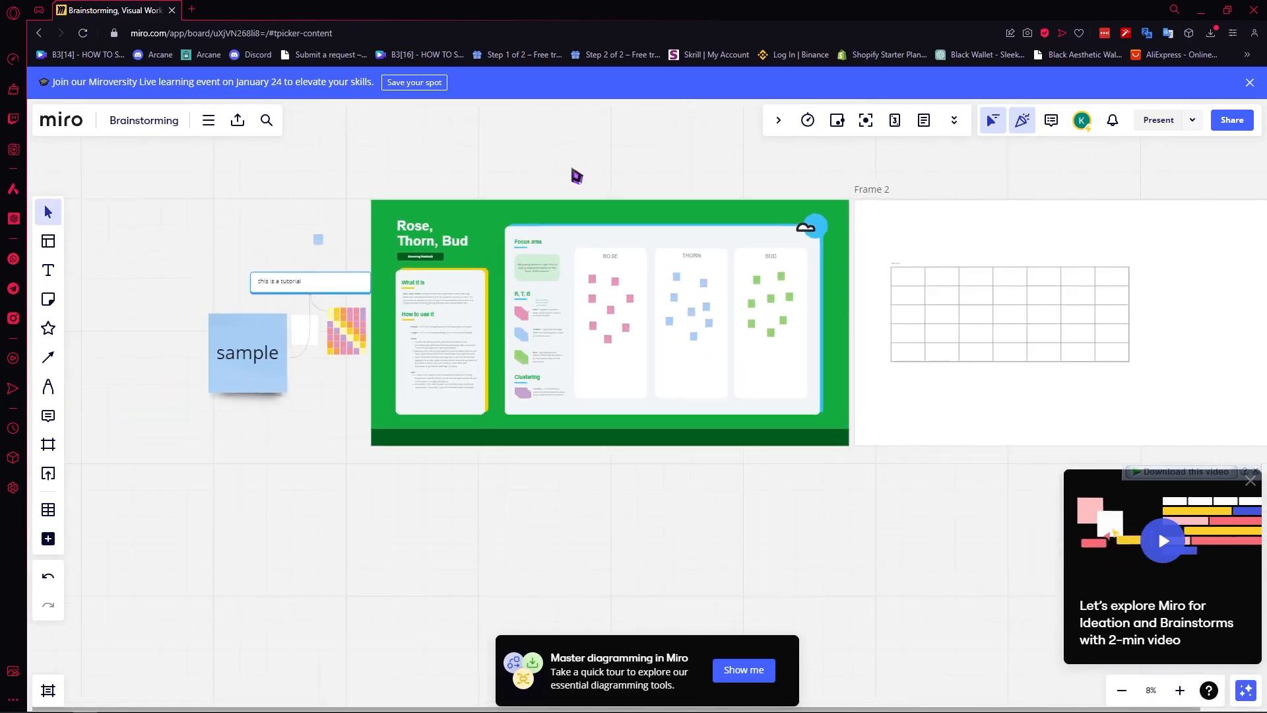
drag(576, 176, 507, 188)
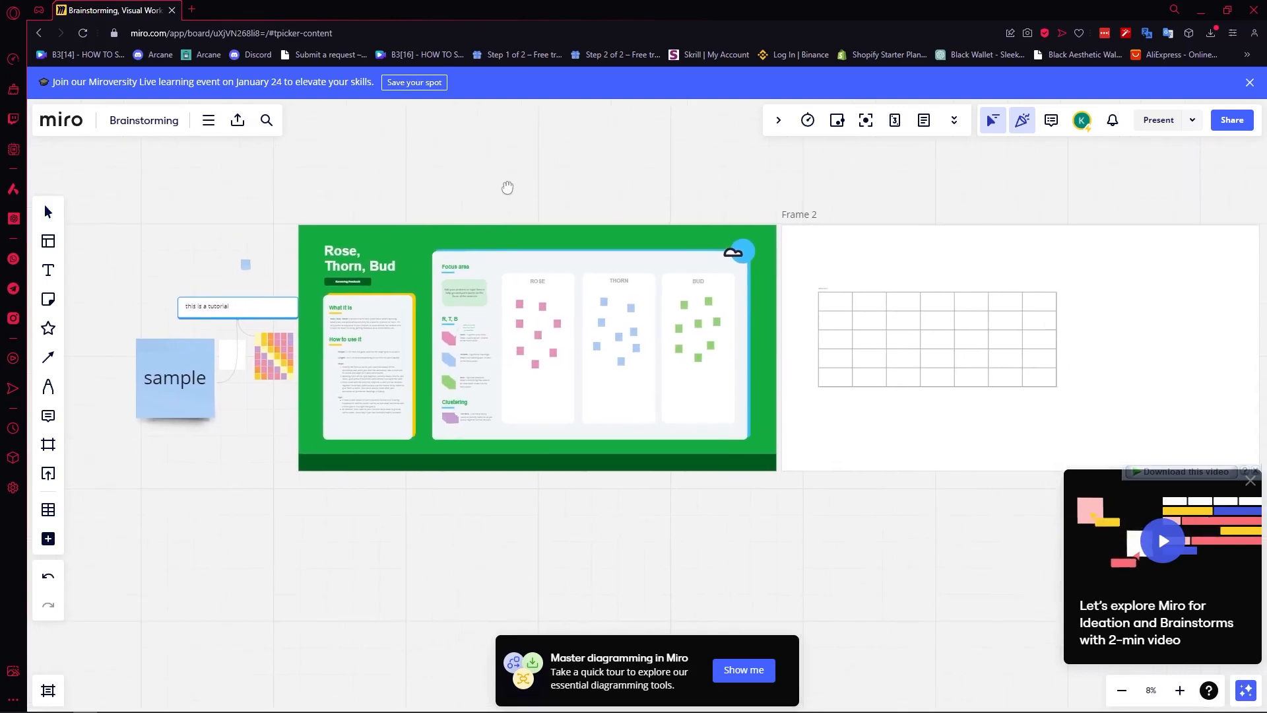
key(v)
scroll(358, 417, down, 2)
scroll(472, 426, up, 3)
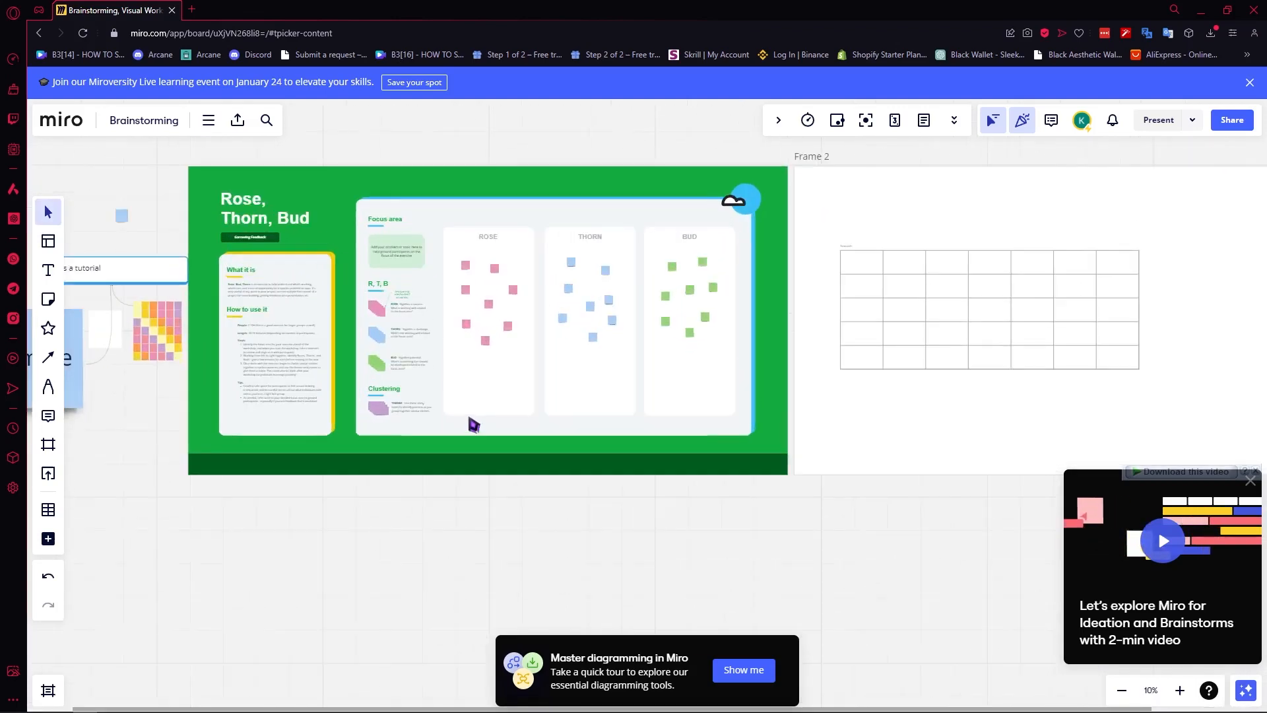
drag(394, 398, 548, 272)
scroll(549, 272, down, 5)
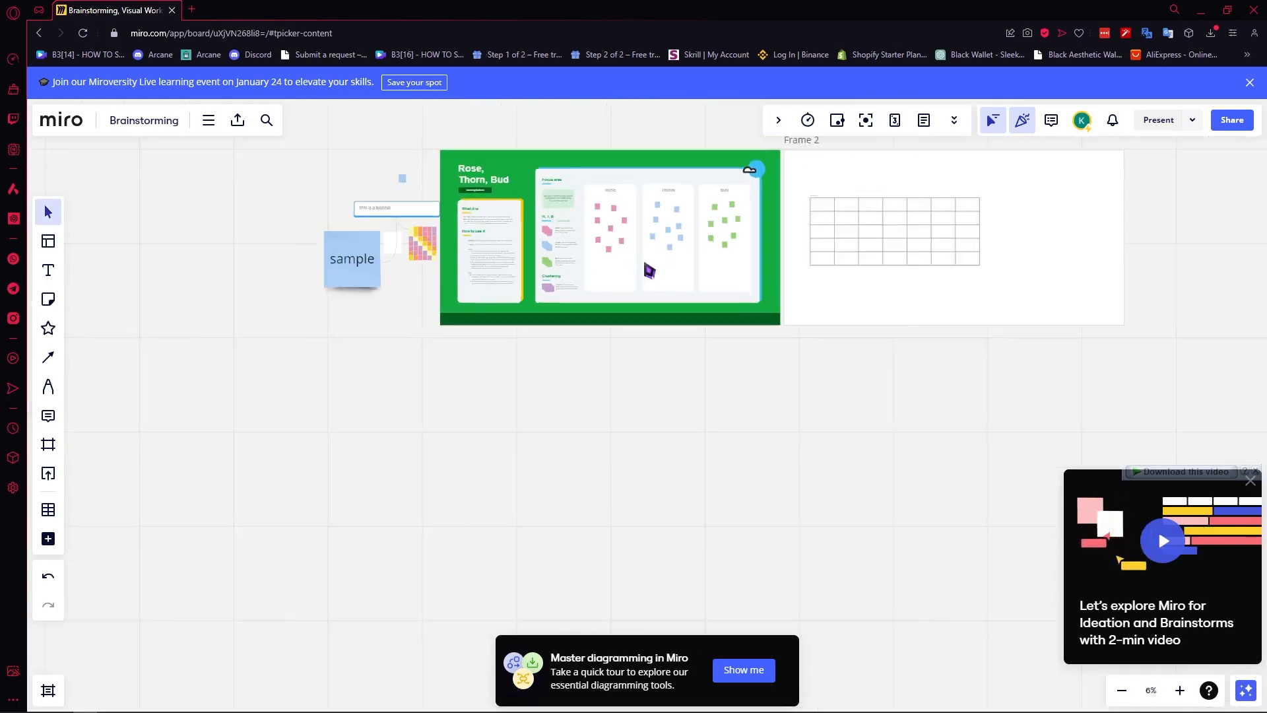
drag(617, 253, 542, 374)
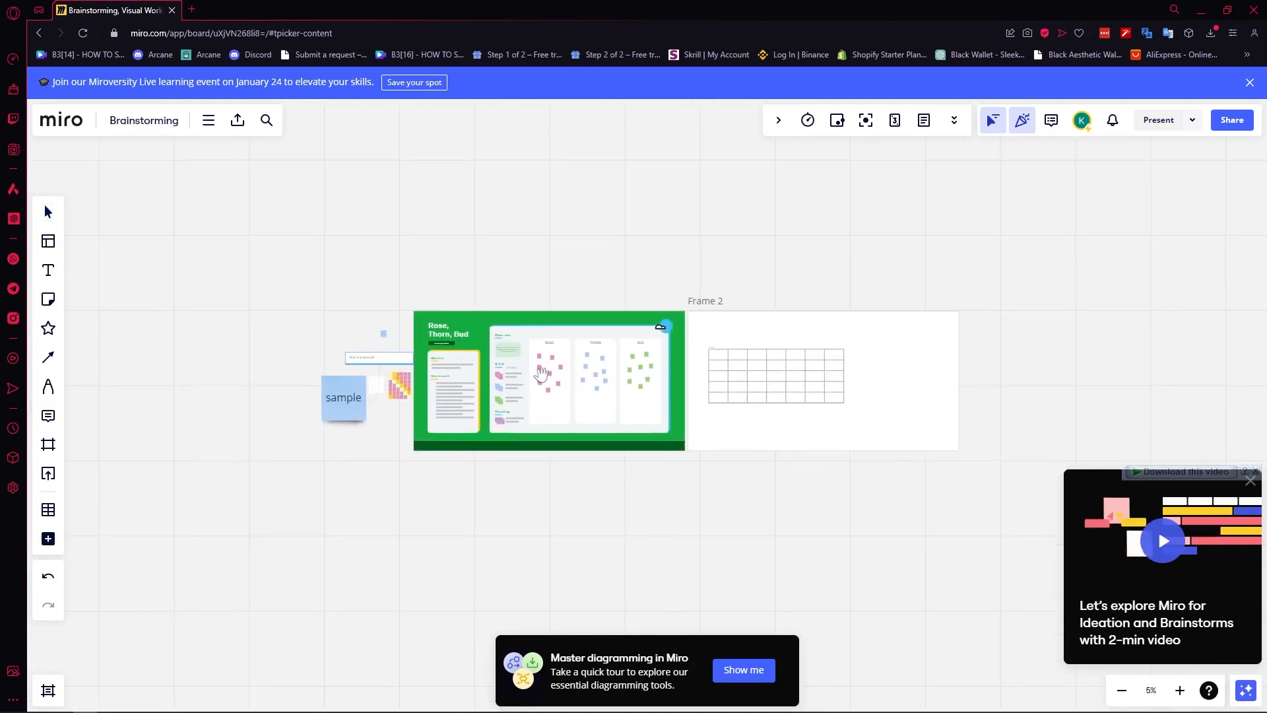
key(v)
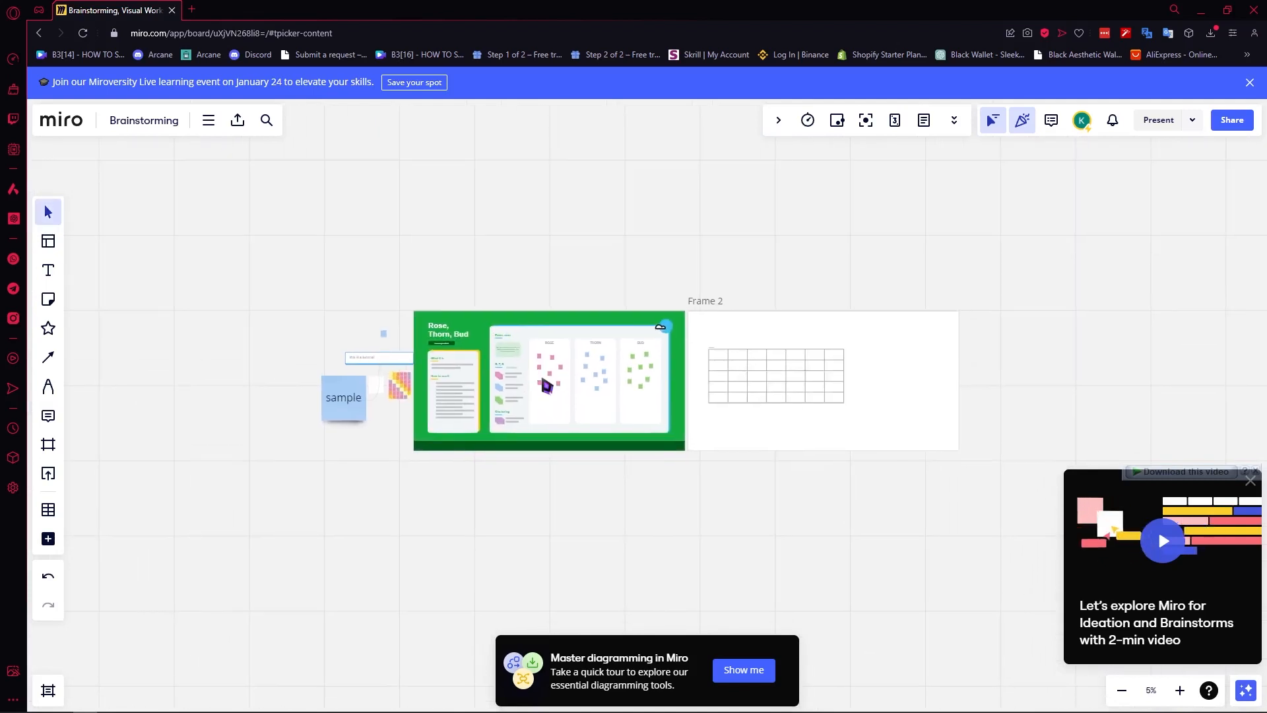